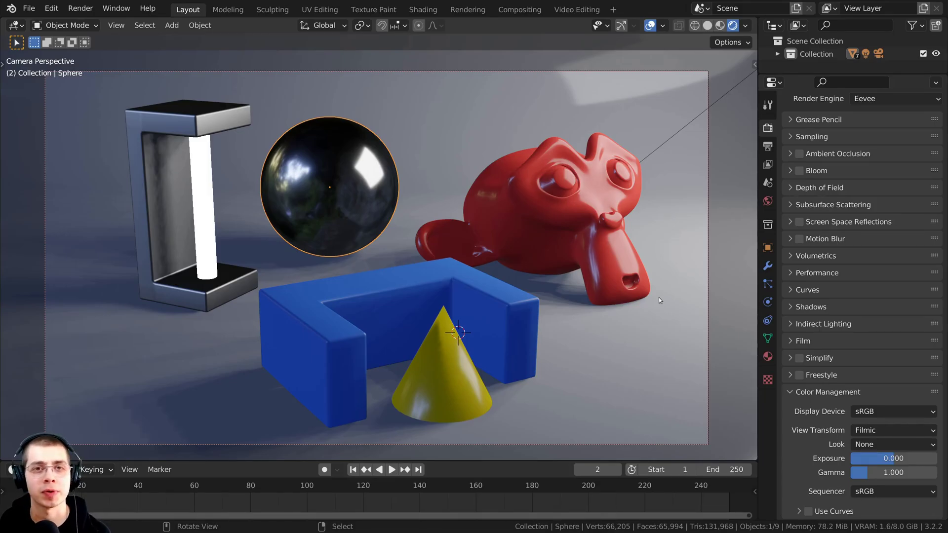
# Step: Examine the black metallic sphere and the glowing cylinder up close in the Eevee rendered view
pyautogui.click(487, 202)
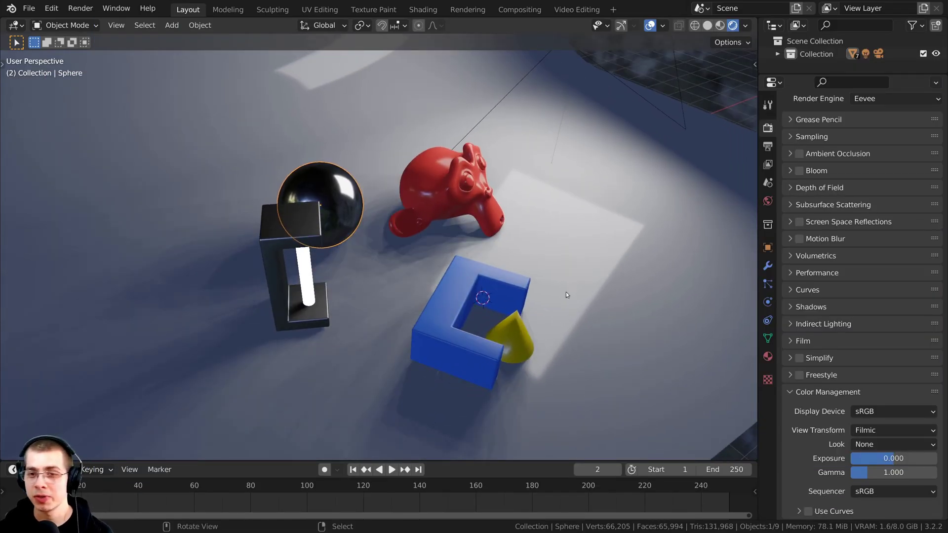
pyautogui.moveTo(448, 207); pyautogui.dragTo(386, 177, button='middle')
pyautogui.scroll(2, 865, 118)
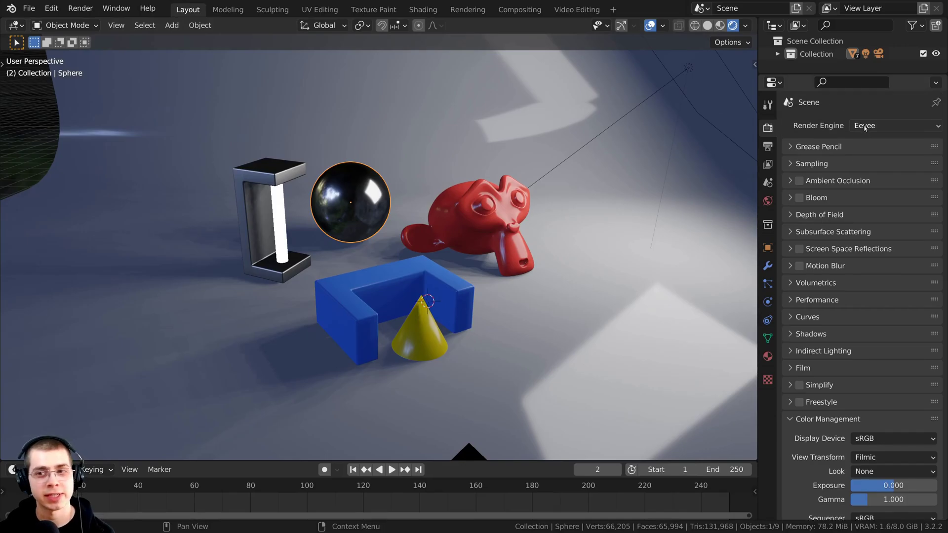
pyautogui.click(865, 126)
pyautogui.press('KP_Decimal')
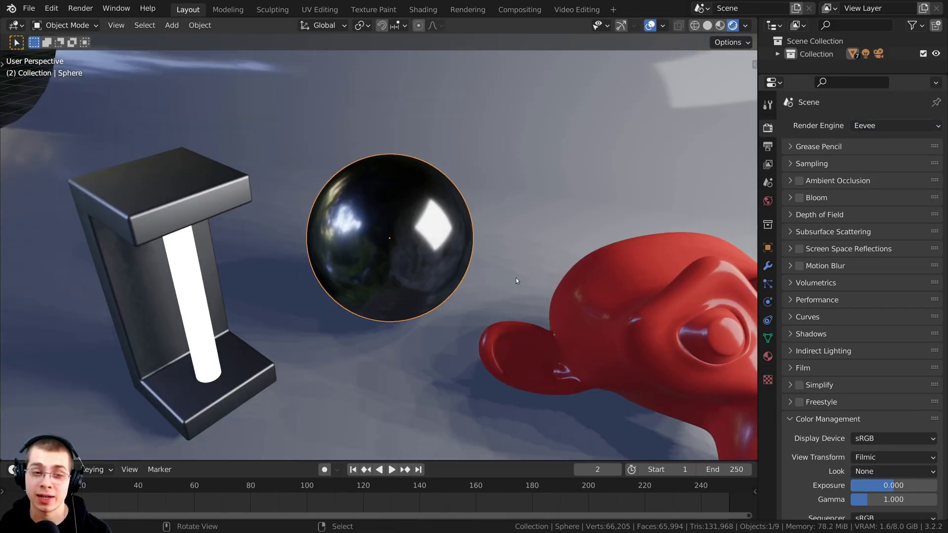
pyautogui.scroll(3, 489, 280)
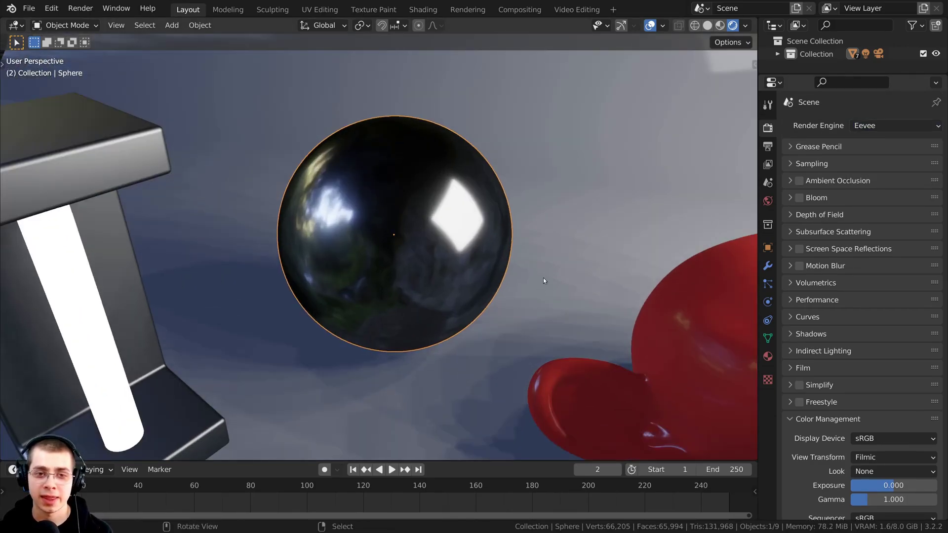
pyautogui.moveTo(467, 385); pyautogui.dragTo(321, 182, button='middle')
pyautogui.click(480, 271)
pyautogui.scroll(-1, 443, 278)
pyautogui.click(333, 262)
pyautogui.rightClick(321, 182)
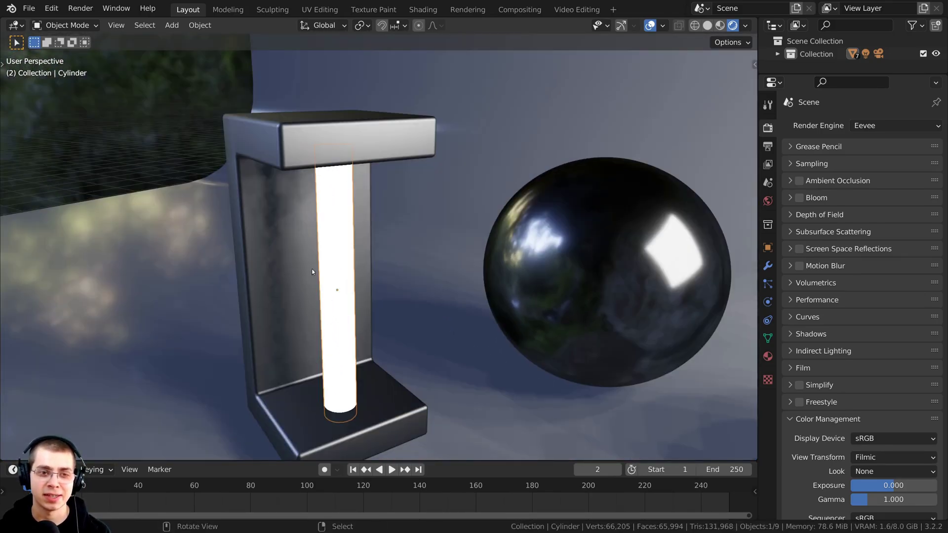
# Step: Select the area light shining on the objects and reposition it
pyautogui.moveTo(312, 270); pyautogui.dragTo(349, 269, button='middle')
pyautogui.scroll(-2, 349, 269)
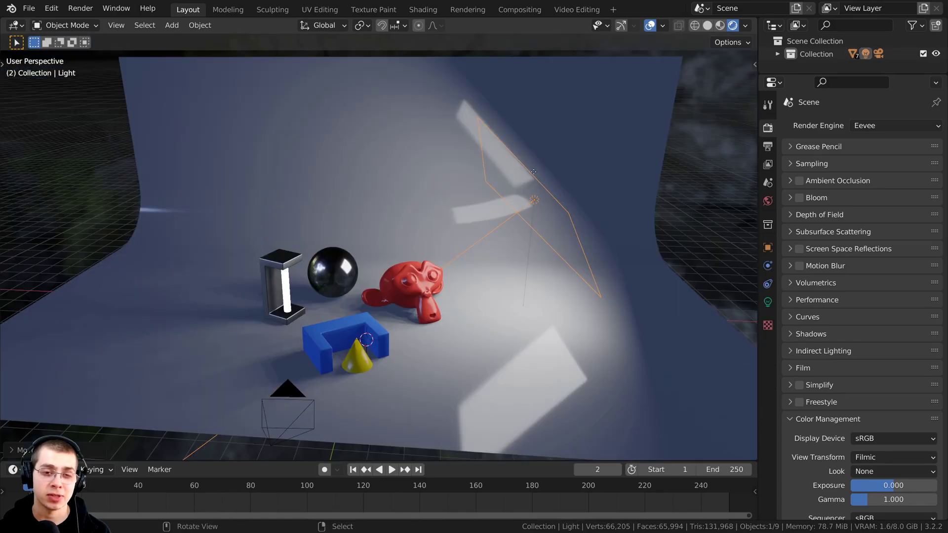
pyautogui.press('g')
pyautogui.click(519, 197)
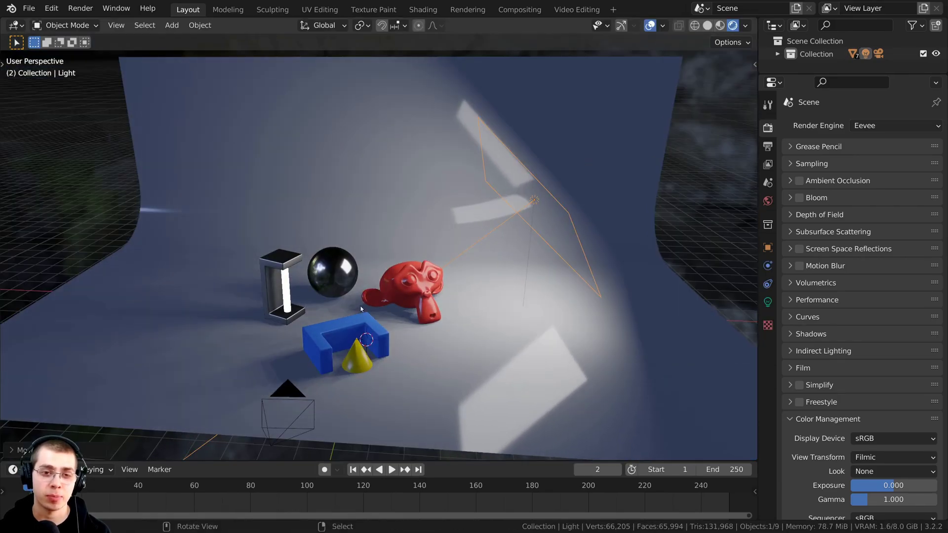
# Step: Inspect the world settings with the cave_wall_1k.hdr environment texture and its background around the scene
pyautogui.moveTo(361, 308); pyautogui.dragTo(617, 257, button='middle')
pyautogui.click(767, 201)
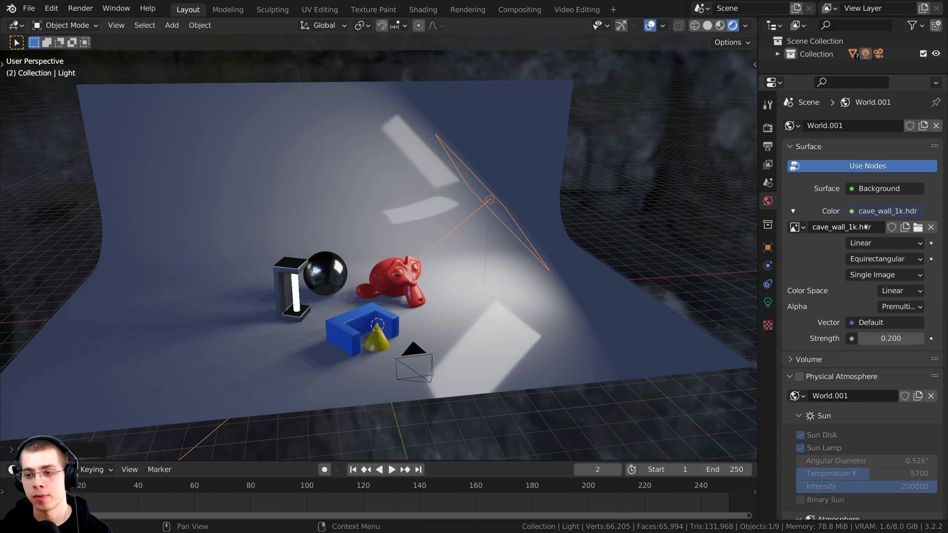
pyautogui.moveTo(617, 276); pyautogui.dragTo(603, 243, button='middle')
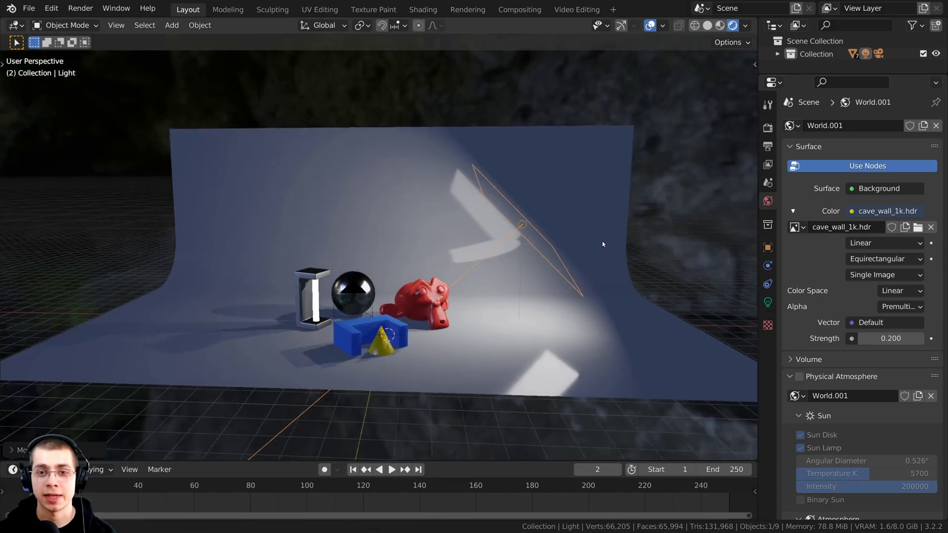
# Step: Examine how Eevee renders the reflections and shadows on the lamp, sphere, monkey head, blue block and cone
pyautogui.scroll(3, 568, 237)
pyautogui.keyDown('shift'); pyautogui.moveTo(506, 222); pyautogui.dragTo(531, 237, button='middle'); pyautogui.keyUp('shift')
pyautogui.moveTo(251, 188); pyautogui.dragTo(274, 212, button='middle')
pyautogui.scroll(4, 296, 257)
pyautogui.keyDown('shift'); pyautogui.moveTo(326, 355); pyautogui.dragTo(341, 259, button='middle'); pyautogui.keyUp('shift')
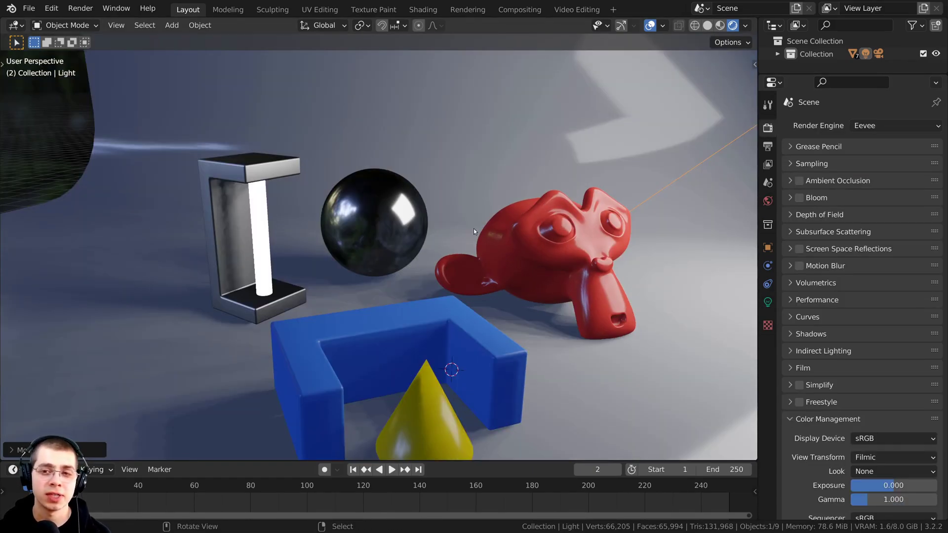
pyautogui.moveTo(393, 251); pyautogui.dragTo(312, 233, button='middle')
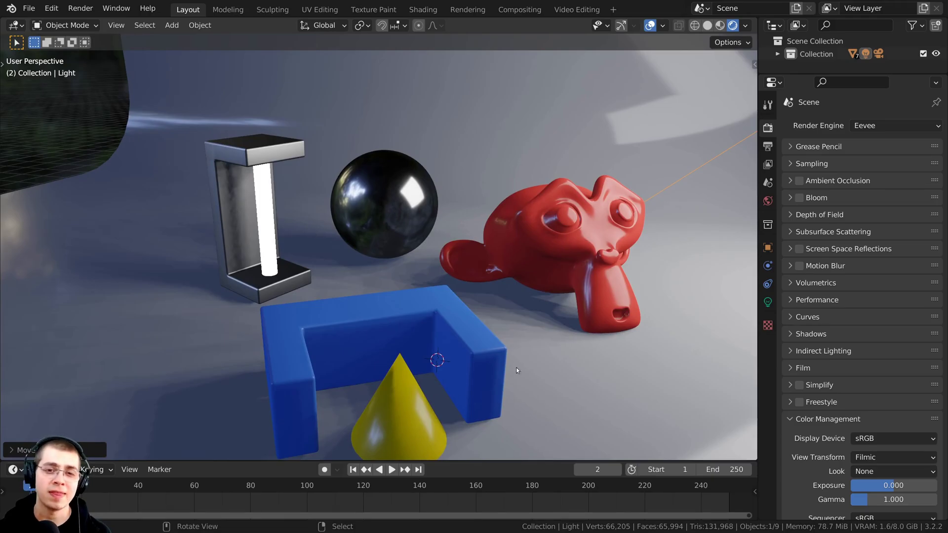
pyautogui.moveTo(516, 370)
pyautogui.mouseDown(button='middle')
pyautogui.moveTo(560, 327)
pyautogui.moveTo(509, 374)
pyautogui.mouseUp(button='middle')
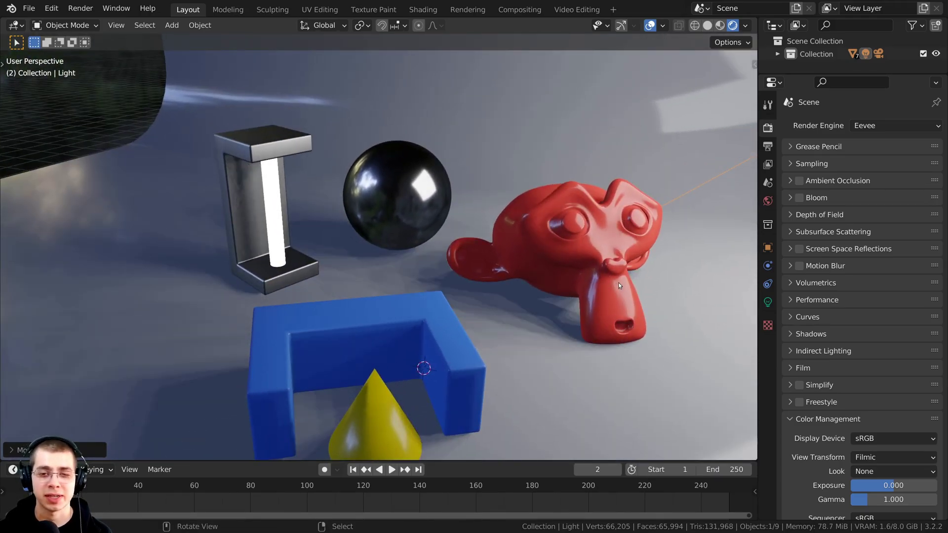
pyautogui.moveTo(619, 285); pyautogui.dragTo(624, 261, button='middle')
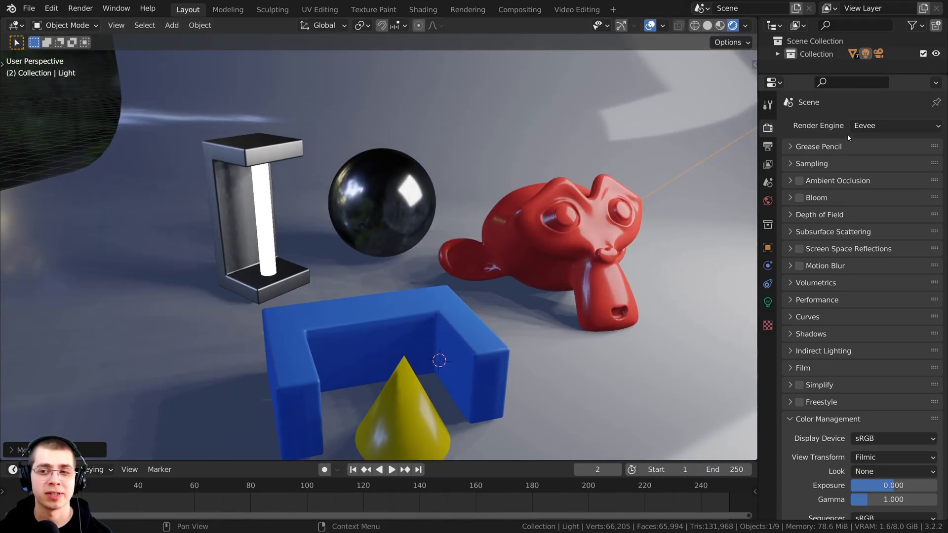
# Step: Switch the render engine to Cycles and inspect the reflections on the sphere
pyautogui.click(859, 129)
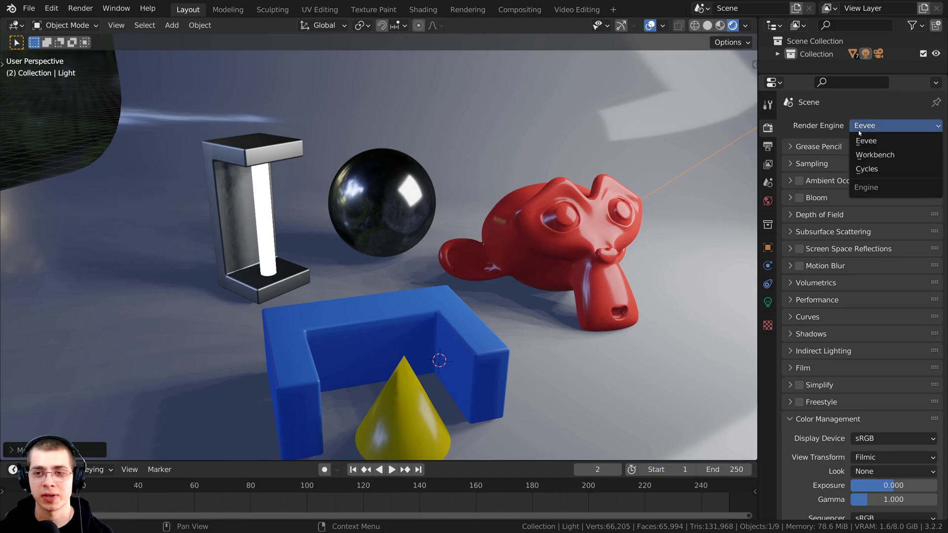
pyautogui.click(870, 170)
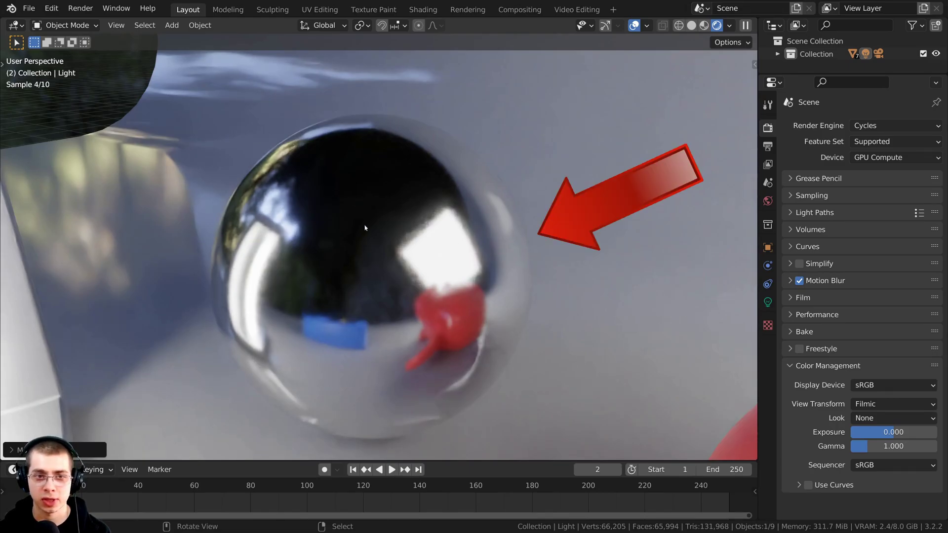
pyautogui.scroll(-2, 433, 231)
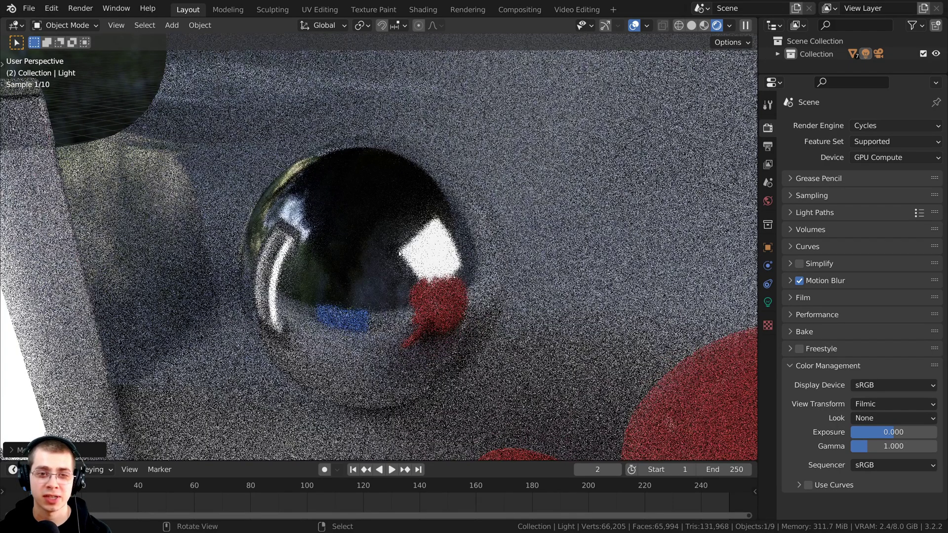
pyautogui.scroll(-2, 341, 281)
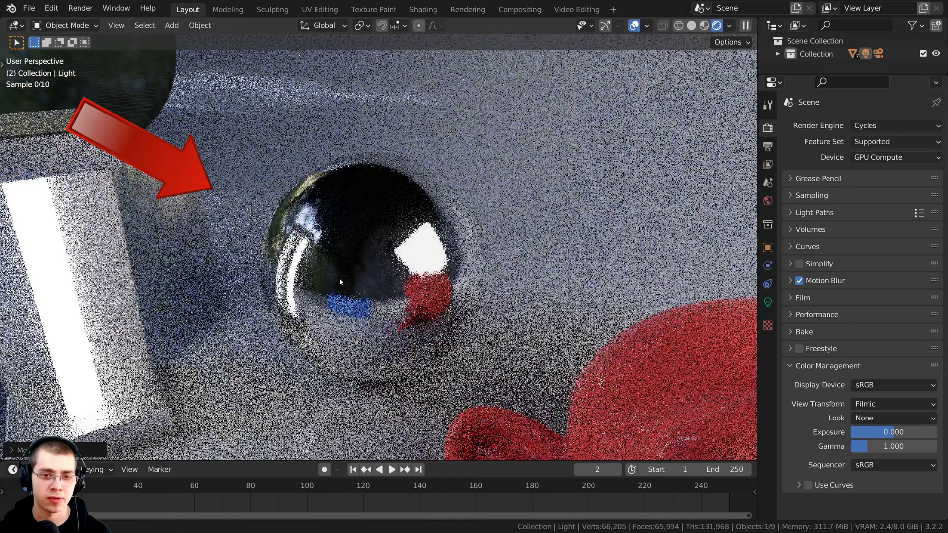
pyautogui.moveTo(340, 281); pyautogui.dragTo(411, 294, button='middle')
# Step: Examine the yellow cone's reflections and the cylinder's light on its metal frame in the Cycles view
pyautogui.scroll(-4, 381, 240)
pyautogui.click(412, 294)
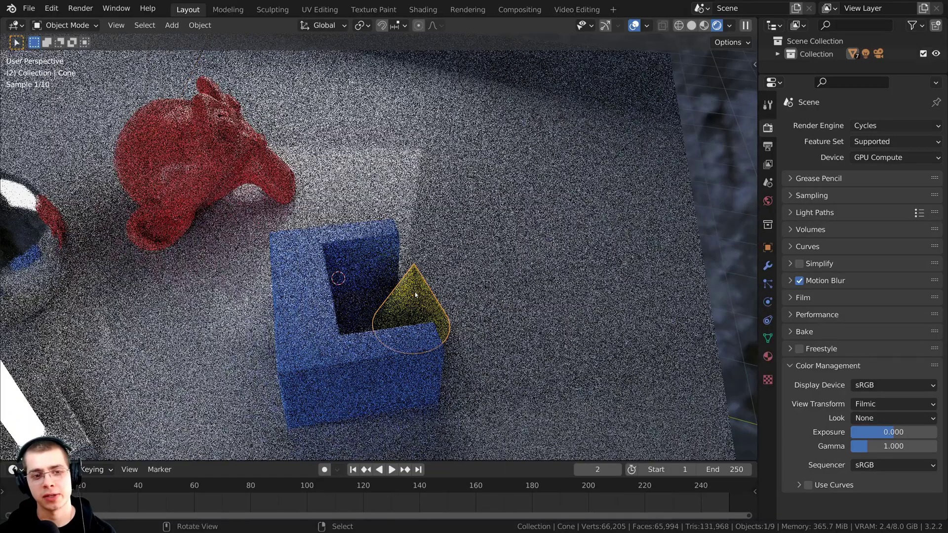
pyautogui.press('KP_Decimal')
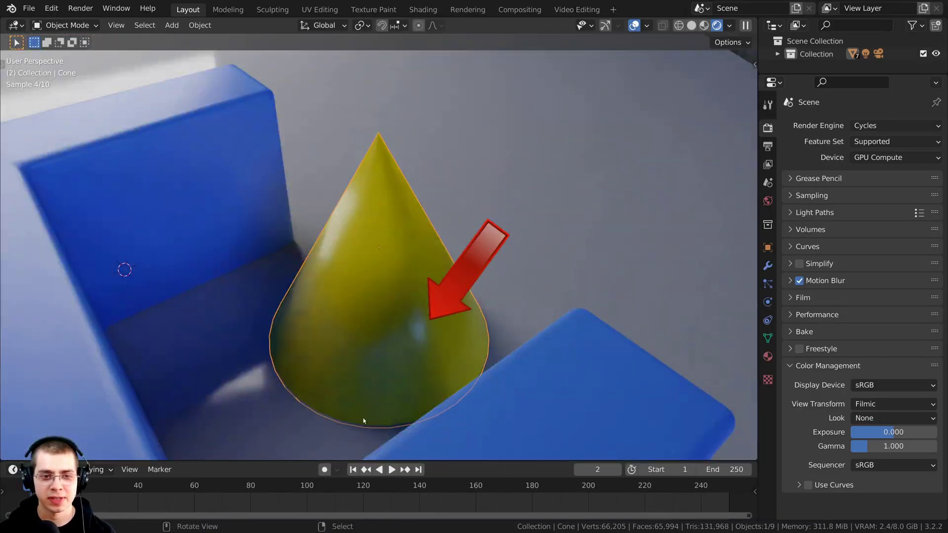
pyautogui.scroll(-2, 276, 290)
pyautogui.moveTo(276, 290); pyautogui.dragTo(414, 257, button='middle')
pyautogui.keyDown('shift'); pyautogui.moveTo(276, 237); pyautogui.dragTo(418, 232, button='middle'); pyautogui.keyUp('shift')
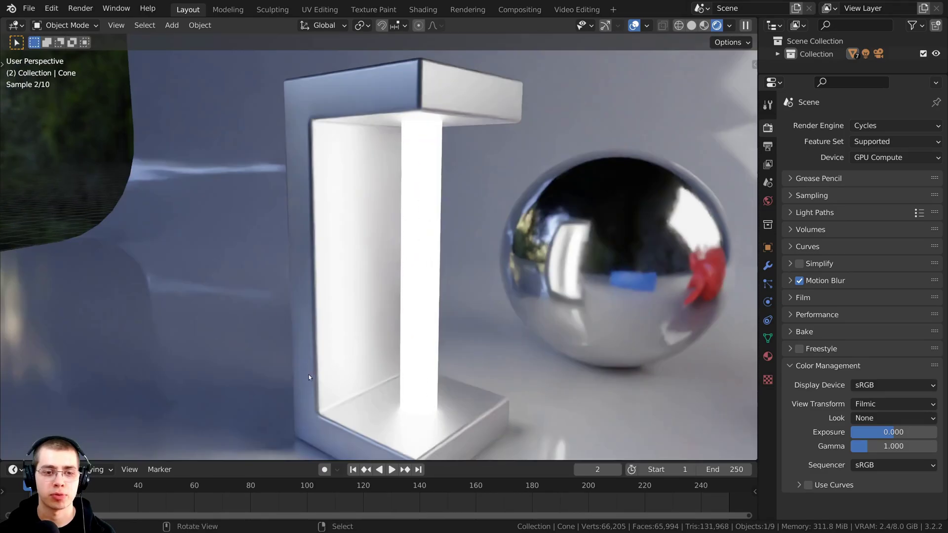
pyautogui.click(386, 118)
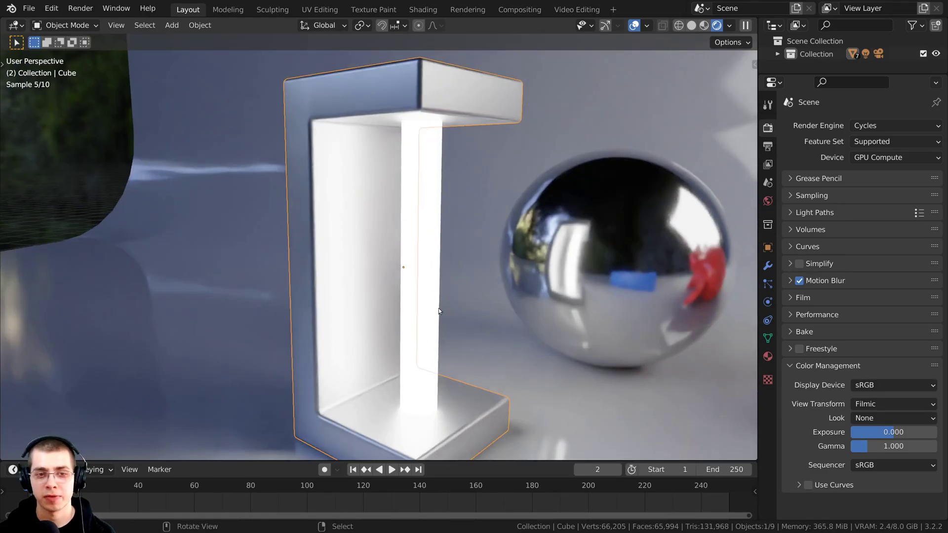
# Step: Switch the render engine back to Eevee and compare the glowing cylinder and its frame
pyautogui.click(881, 127)
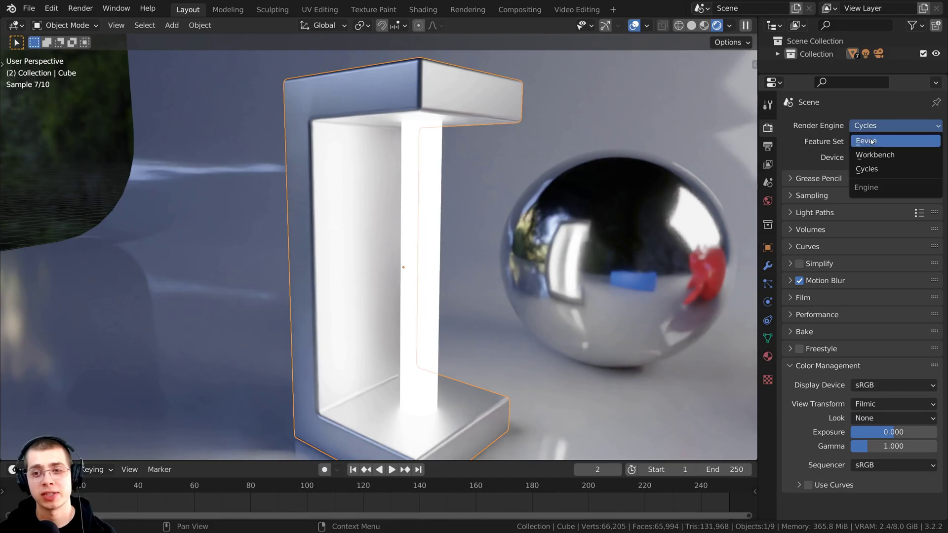
pyautogui.click(871, 142)
pyautogui.moveTo(370, 244); pyautogui.dragTo(463, 246, button='middle')
pyautogui.scroll(4, 413, 256)
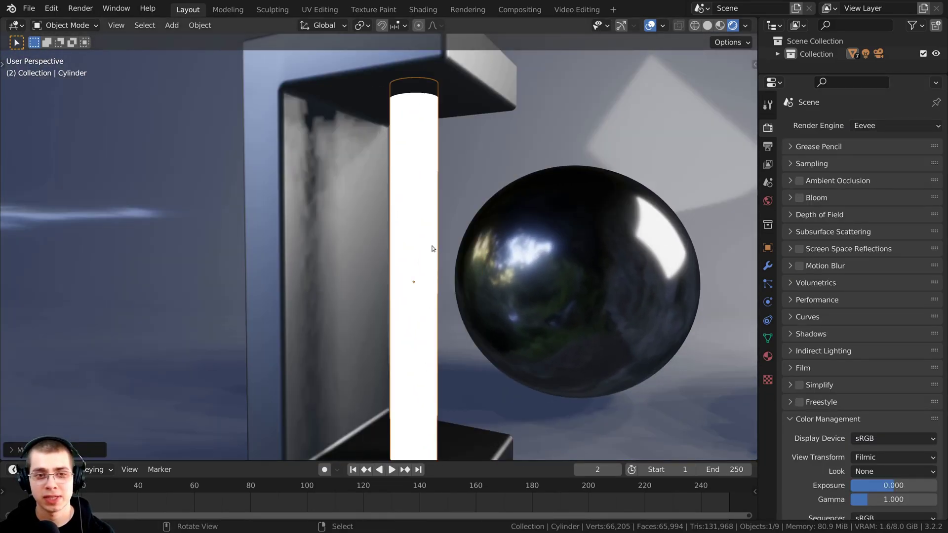
pyautogui.moveTo(413, 238); pyautogui.dragTo(365, 251, button='middle')
pyautogui.scroll(-1, 364, 251)
# Step: Show the sphere's material settings and examine its reflections from several angles
pyautogui.click(768, 357)
pyautogui.moveTo(444, 282); pyautogui.dragTo(348, 272, button='middle')
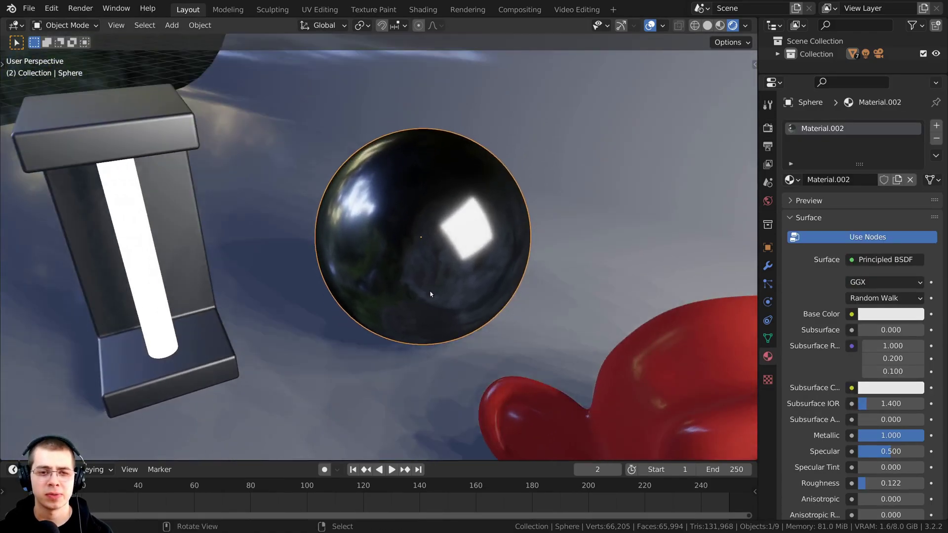
pyautogui.scroll(2, 348, 272)
pyautogui.moveTo(421, 300); pyautogui.dragTo(467, 289, button='middle')
pyautogui.scroll(-4, 466, 290)
pyautogui.moveTo(95, 157); pyautogui.dragTo(106, 132, button='middle')
pyautogui.scroll(2, 238, 185)
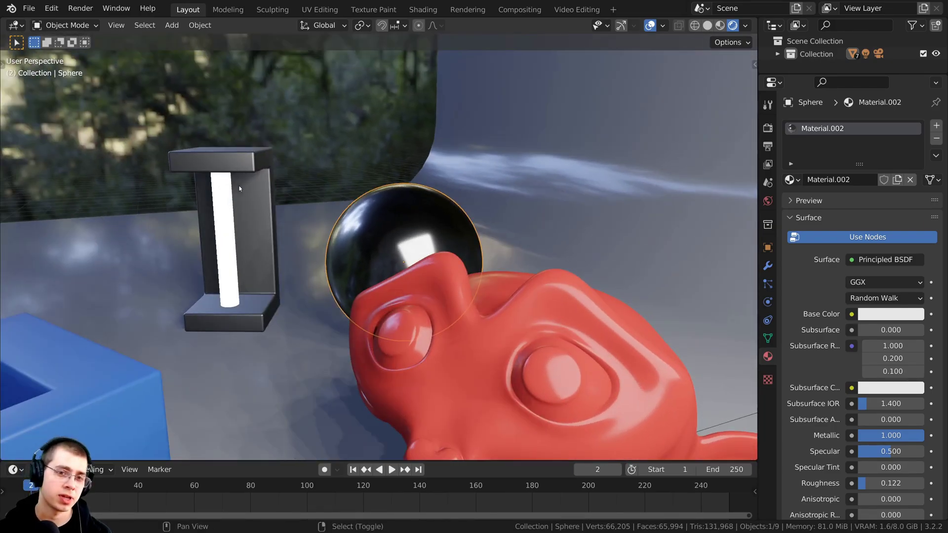
# Step: Examine the lamp, monkey head and blue block from different angles for missing reflections and light
pyautogui.scroll(5, 451, 279)
pyautogui.scroll(-1, 429, 286)
pyautogui.keyDown('shift'); pyautogui.moveTo(429, 287); pyautogui.dragTo(496, 275, button='middle'); pyautogui.keyUp('shift')
pyautogui.rightClick(644, 307)
pyautogui.scroll(-1, 596, 320)
pyautogui.scroll(-3, 596, 323)
pyautogui.moveTo(596, 323)
pyautogui.mouseDown(button='middle')
pyautogui.moveTo(529, 334)
pyautogui.moveTo(583, 326)
pyautogui.mouseUp(button='middle')
pyautogui.moveTo(209, 285); pyautogui.dragTo(237, 276, button='middle')
pyautogui.scroll(1, 209, 276)
pyautogui.rightClick(165, 182)
pyautogui.scroll(-2, 460, 286)
pyautogui.moveTo(395, 284); pyautogui.dragTo(465, 302, button='middle')
pyautogui.rightClick(457, 286)
# Step: Return to the camera view and frame all the objects in it
pyautogui.press('KP_0')
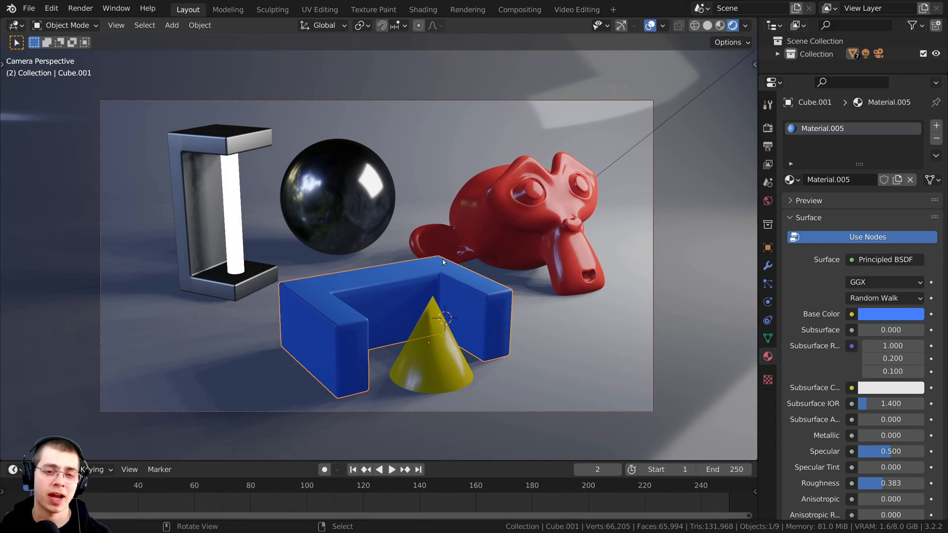
pyautogui.scroll(1, 578, 232)
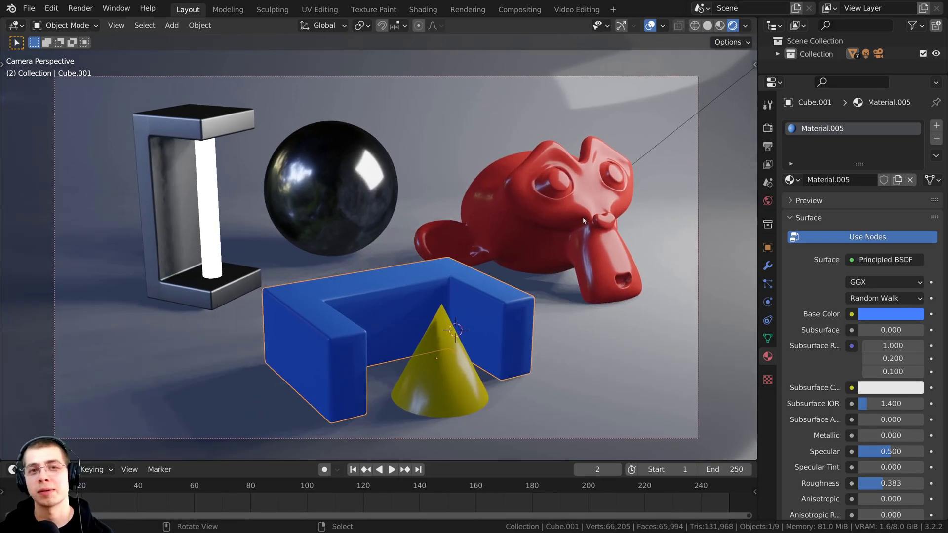
pyautogui.keyDown('shift'); pyautogui.moveTo(584, 221); pyautogui.dragTo(604, 210, button='middle'); pyautogui.keyUp('shift')
# Step: Enable Ambient Occlusion in the Eevee render settings
pyautogui.click(768, 129)
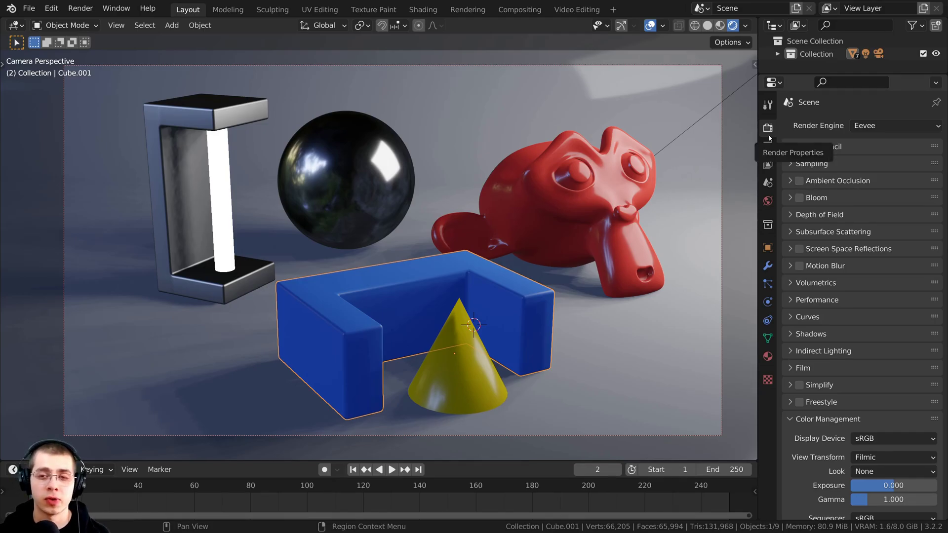
pyautogui.click(874, 126)
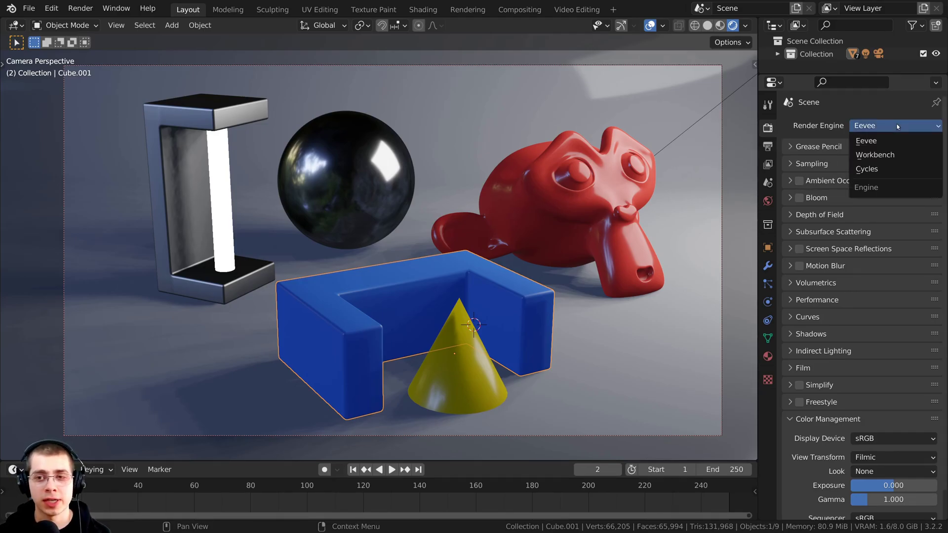
pyautogui.click(805, 181)
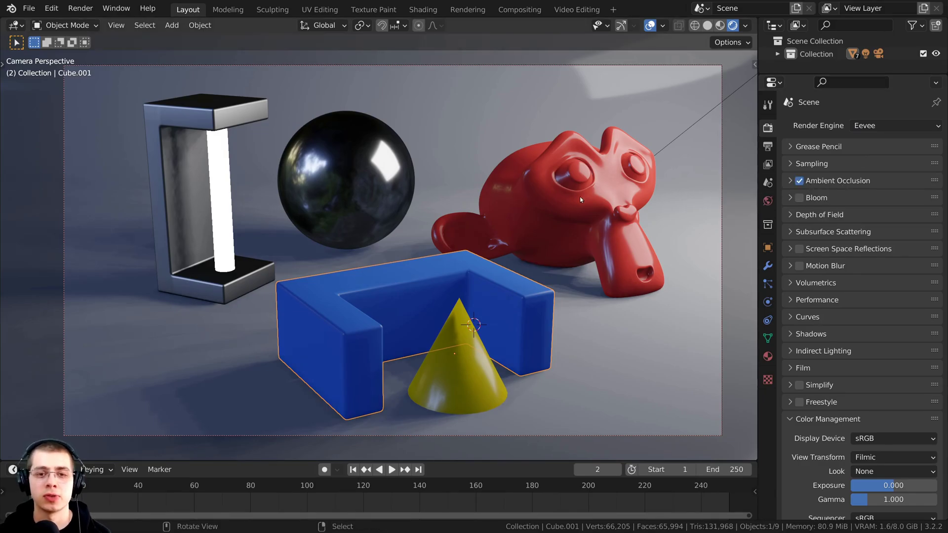
# Step: Compare the contact shading beneath the monkey head by toggling Ambient Occlusion
pyautogui.moveTo(580, 200); pyautogui.dragTo(405, 256, button='middle')
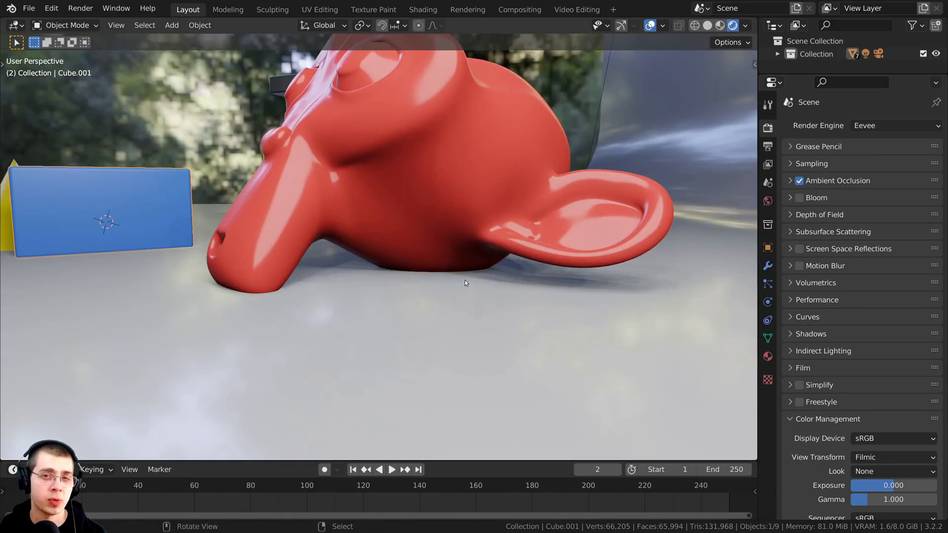
pyautogui.scroll(4, 464, 280)
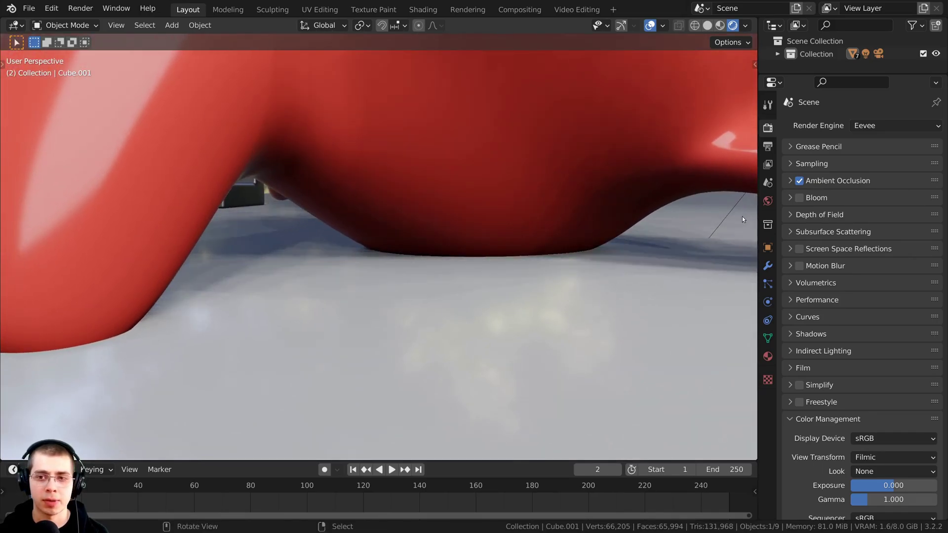
pyautogui.click(799, 181)
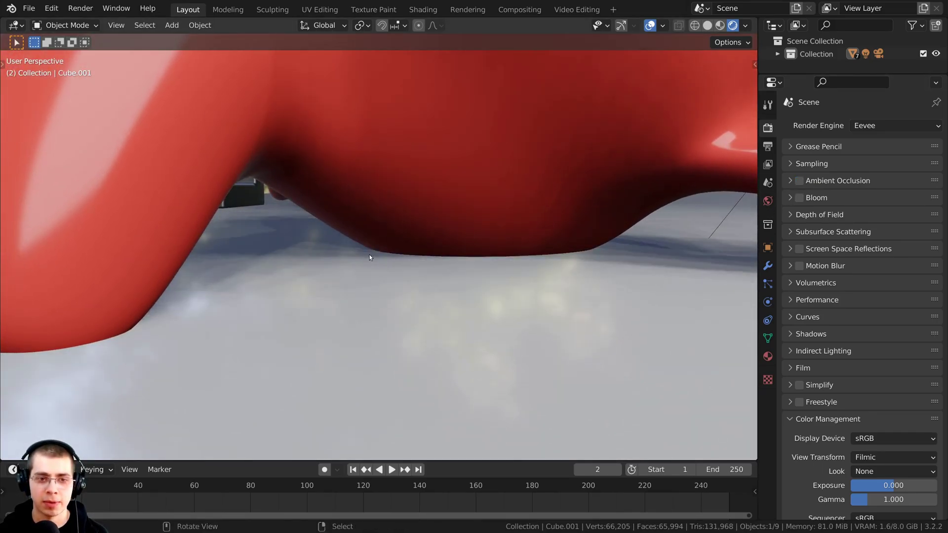
pyautogui.moveTo(369, 254); pyautogui.dragTo(387, 192, button='middle')
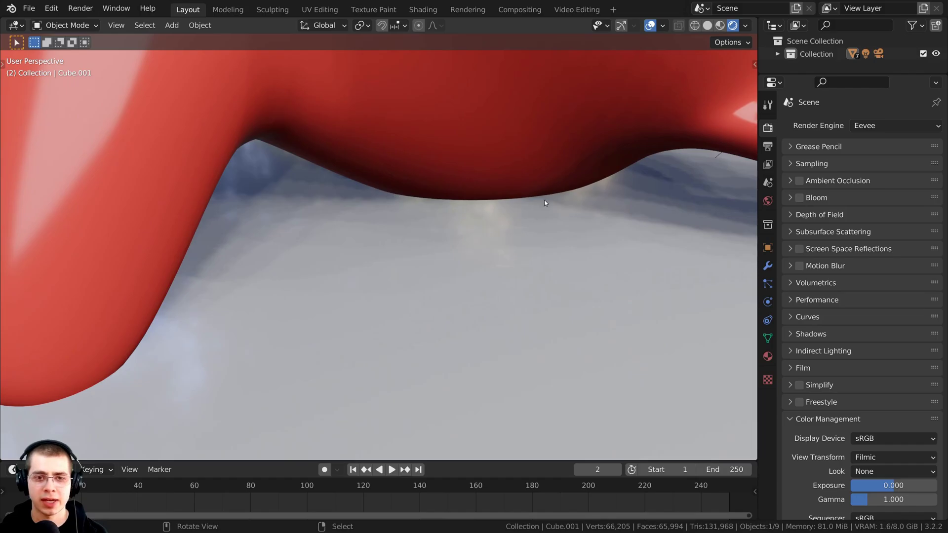
pyautogui.click(376, 223)
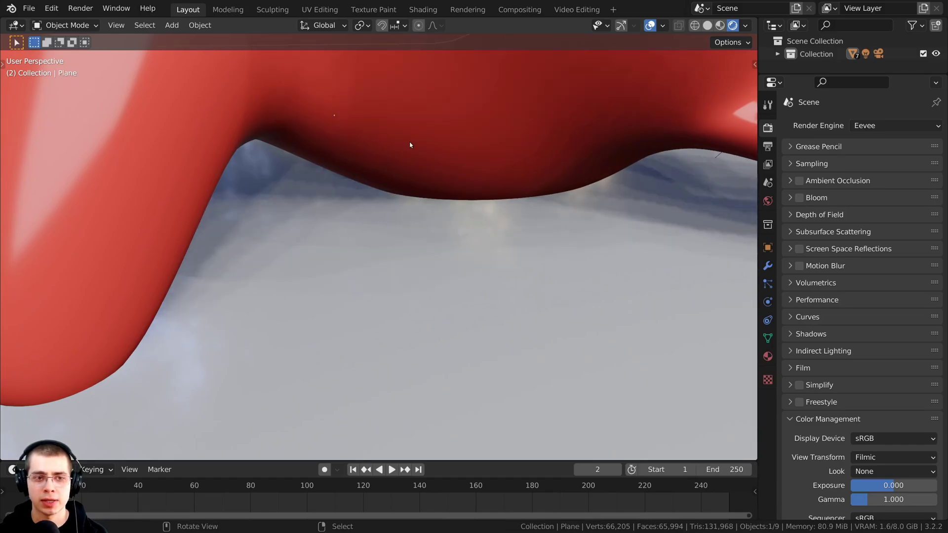
# Step: Enable Ambient Occlusion and examine the contact shading beneath the monkey head and the black sphere
pyautogui.click(799, 181)
pyautogui.click(472, 180)
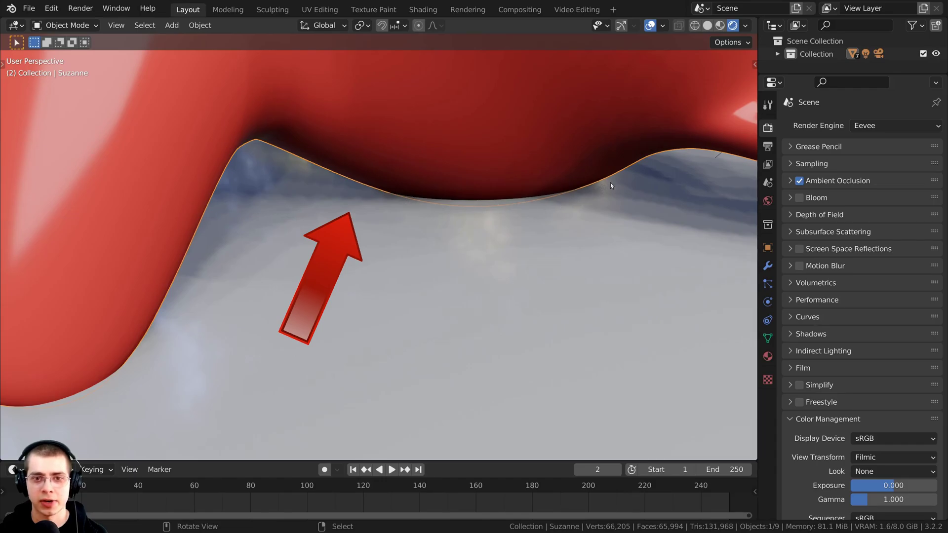
pyautogui.scroll(-5, 390, 215)
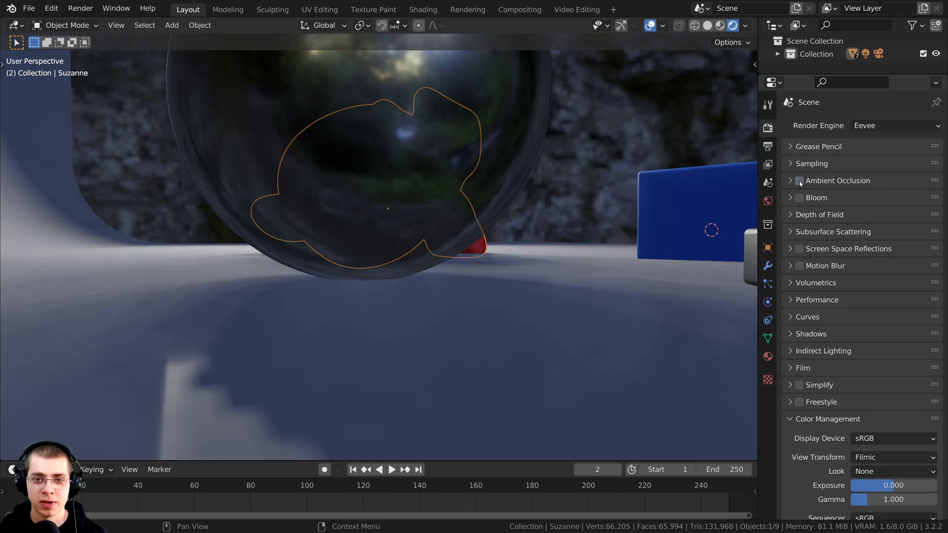
pyautogui.scroll(2, 335, 291)
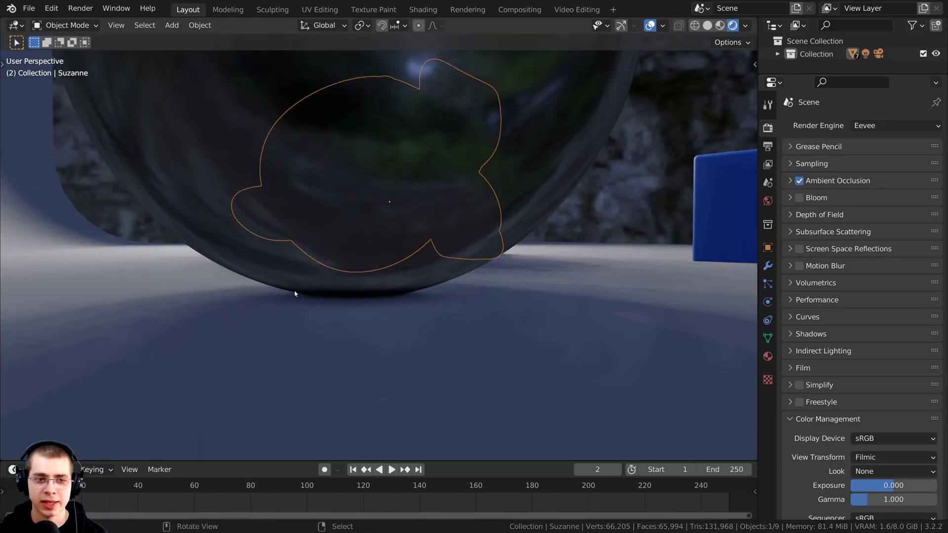
pyautogui.scroll(-2, 377, 216)
pyautogui.click(368, 293)
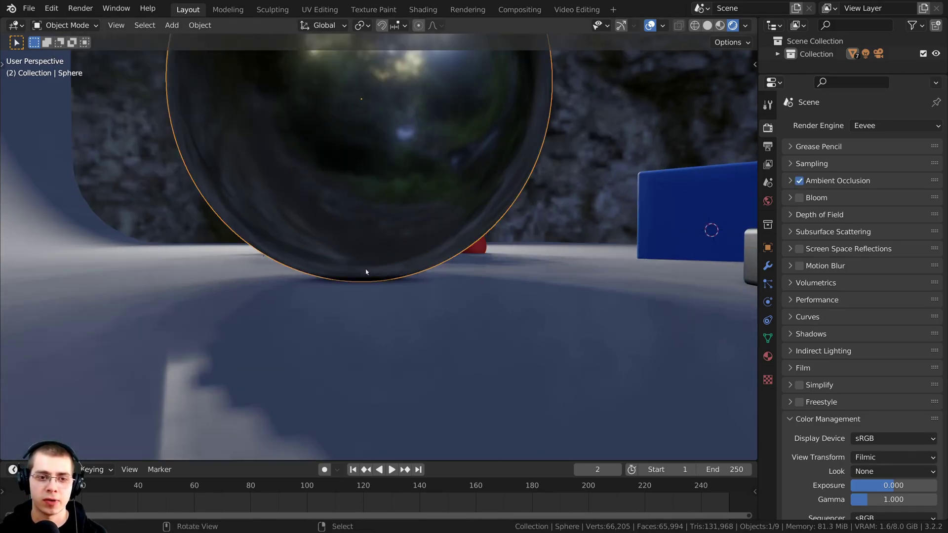
pyautogui.scroll(2, 634, 272)
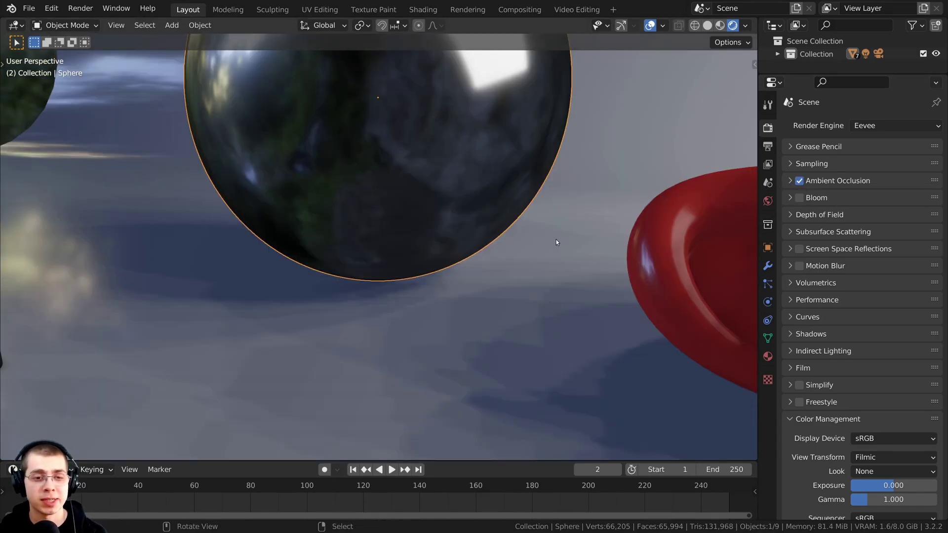
# Step: Set the Ambient Occlusion distance to 2 m and compare the shading under the monkey head with the effect off and on
pyautogui.click(791, 181)
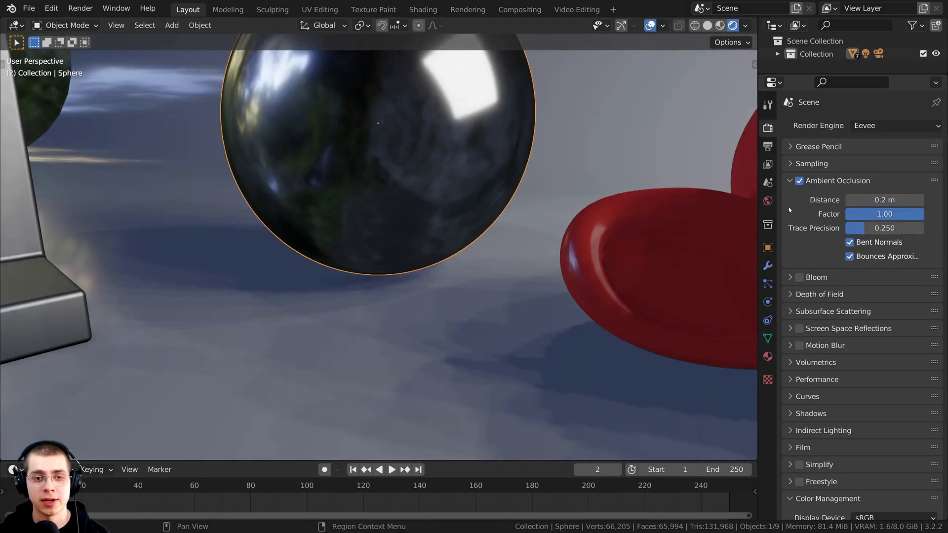
pyautogui.moveTo(884, 200); pyautogui.dragTo(891, 200)
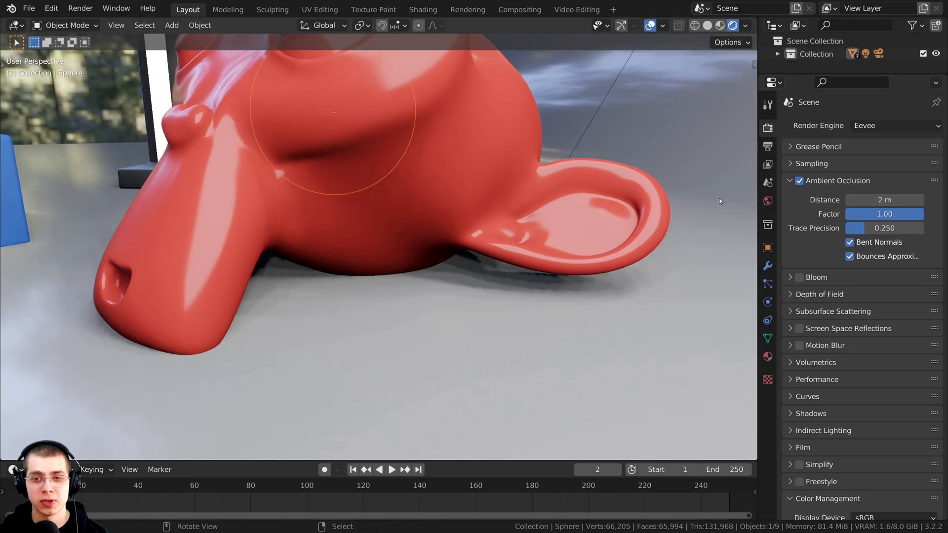
pyautogui.click(800, 182)
pyautogui.click(800, 182)
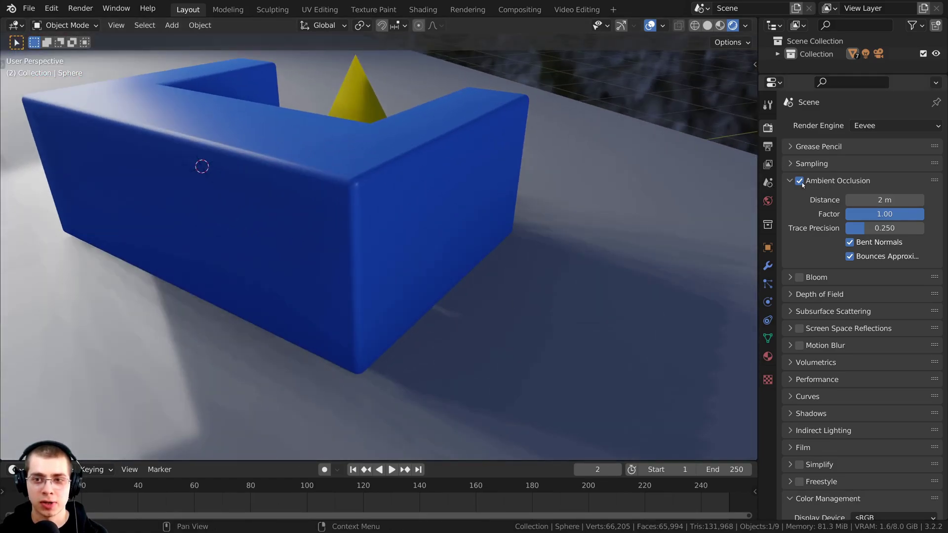
# Step: Compare the shading around the blue block by toggling Ambient Occlusion, and select the light above the scene
pyautogui.click(799, 182)
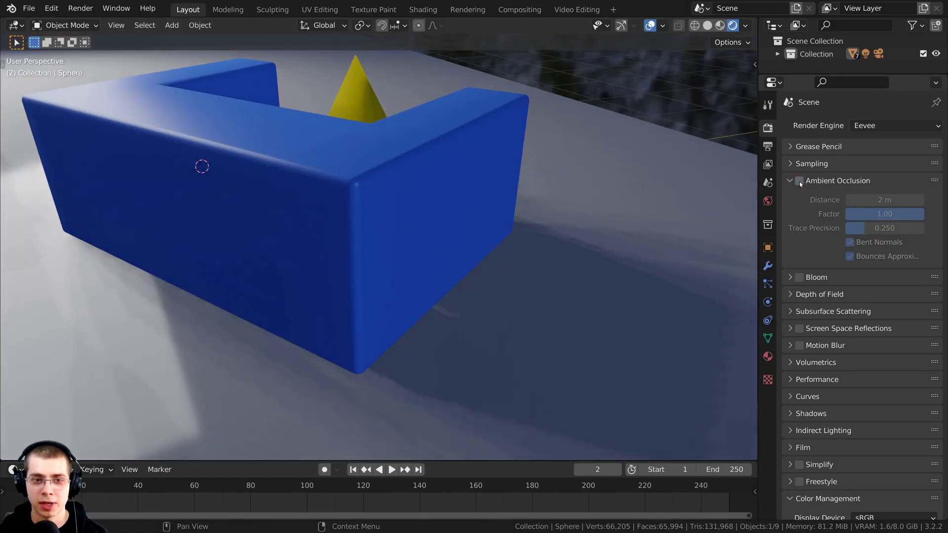
pyautogui.click(799, 182)
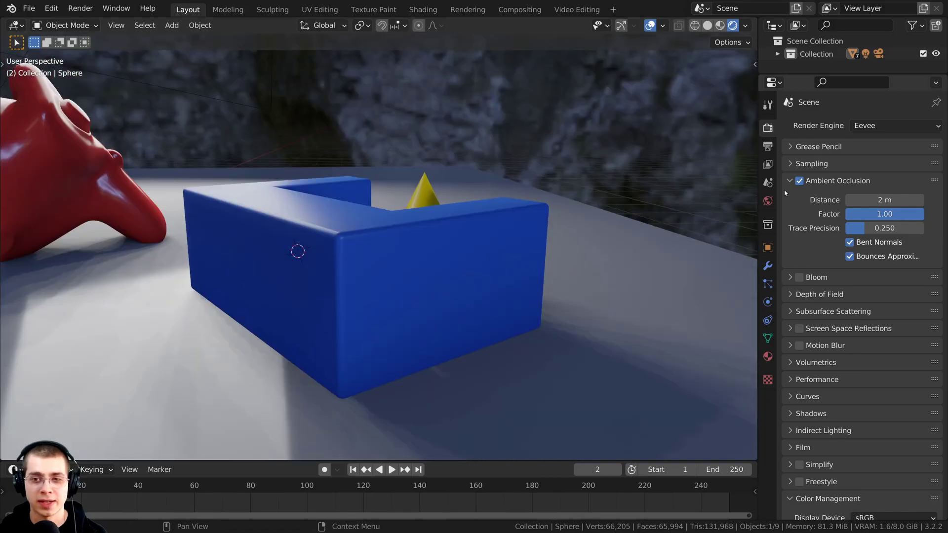
pyautogui.click(800, 181)
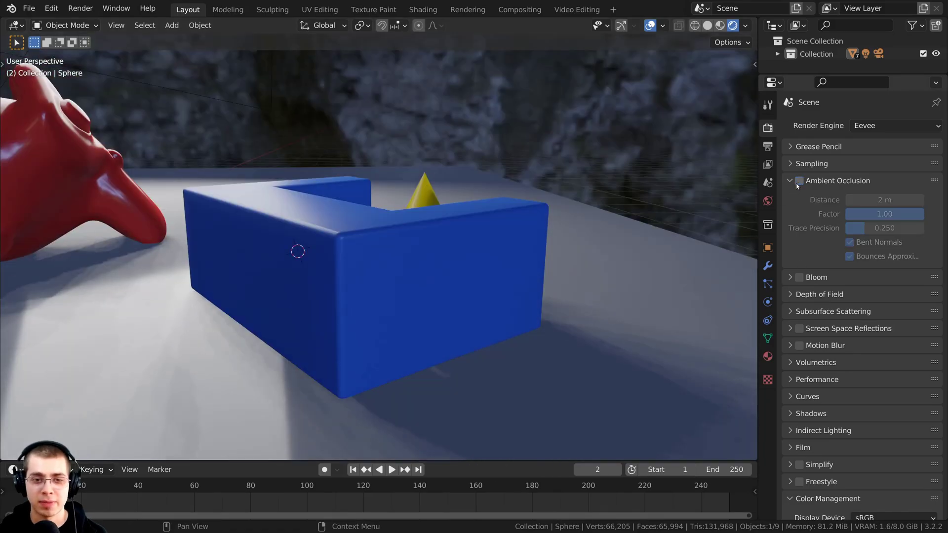
pyautogui.click(799, 181)
pyautogui.click(799, 181)
pyautogui.click(799, 182)
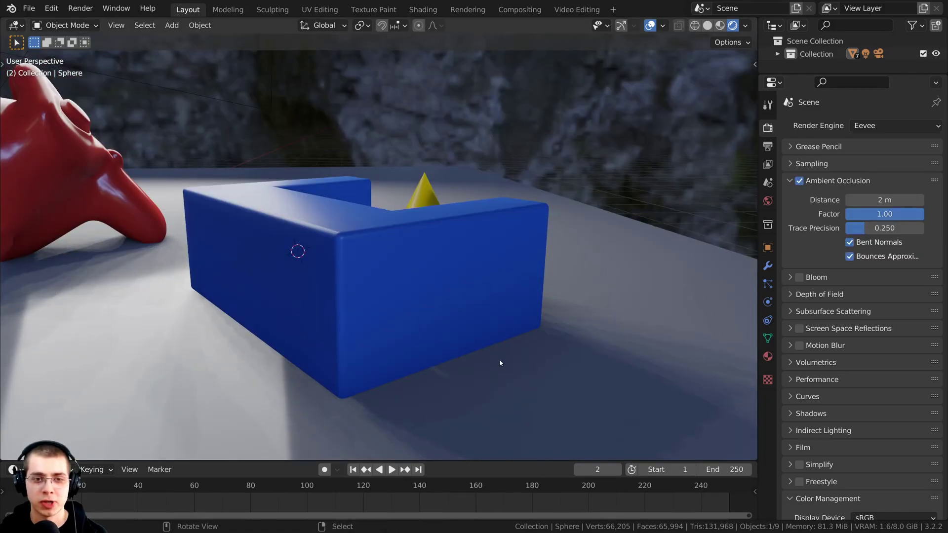
pyautogui.scroll(-2, 500, 363)
pyautogui.moveTo(499, 364); pyautogui.dragTo(336, 291, button='middle')
pyautogui.rightClick(361, 128)
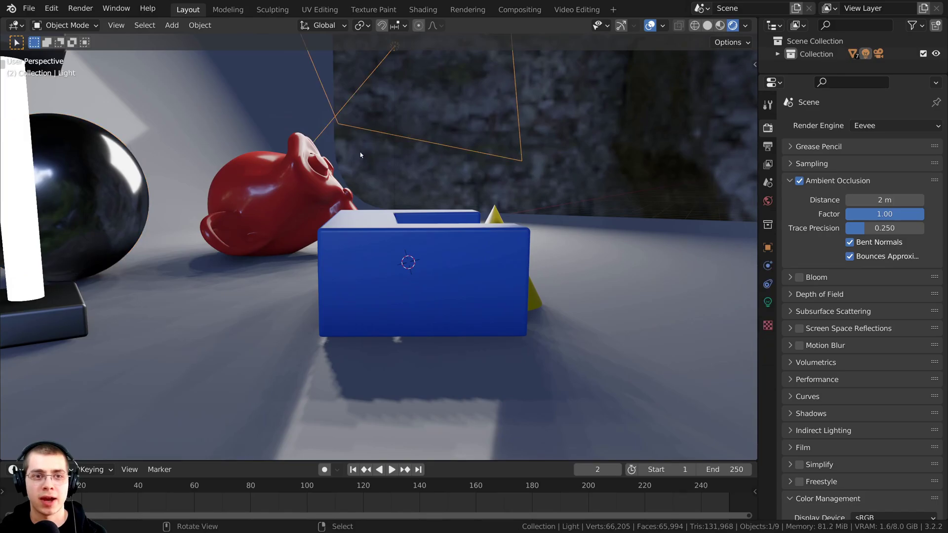
pyautogui.moveTo(360, 154); pyautogui.dragTo(345, 143, button='middle')
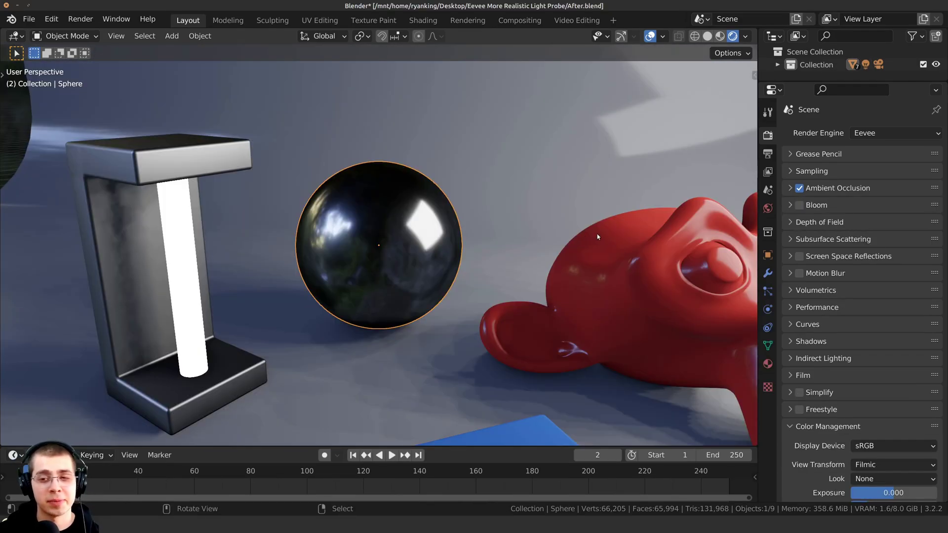
# Step: Compare the black sphere's reflections with Screen Space Reflections on and off
pyautogui.click(801, 256)
pyautogui.click(801, 256)
pyautogui.click(800, 256)
pyautogui.moveTo(592, 212); pyautogui.dragTo(524, 210, button='middle')
pyautogui.scroll(2, 513, 229)
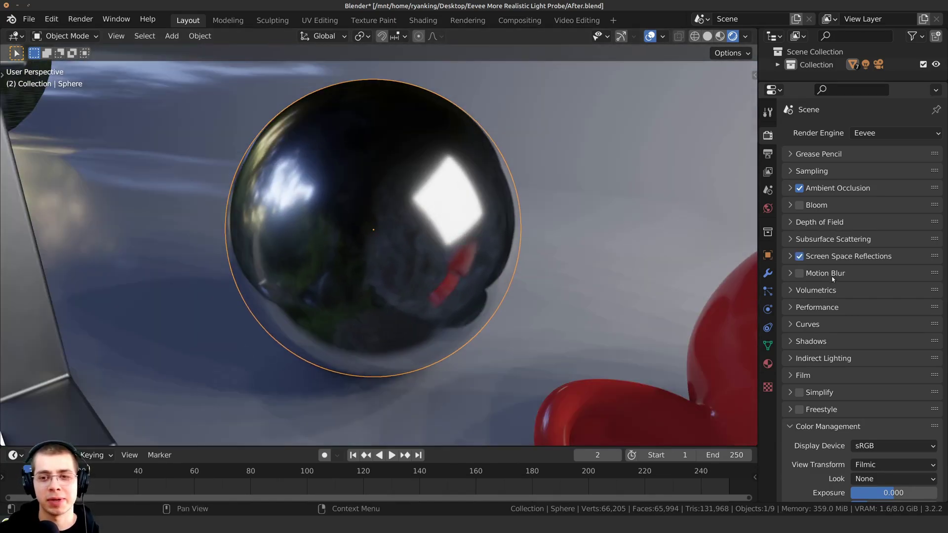
pyautogui.click(799, 256)
pyautogui.moveTo(612, 289); pyautogui.dragTo(498, 199, button='middle')
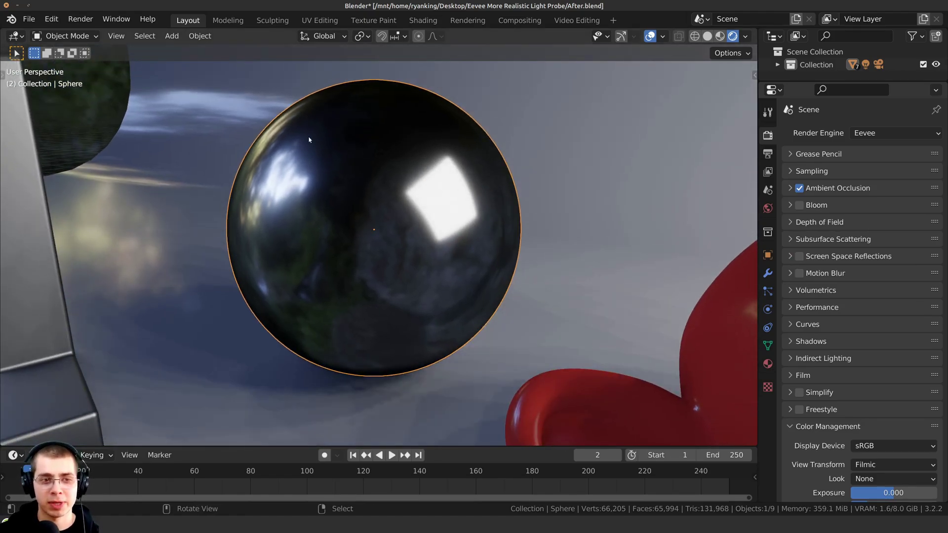
pyautogui.moveTo(267, 240); pyautogui.dragTo(353, 296, button='middle')
pyautogui.scroll(-2, 353, 296)
pyautogui.scroll(1, 468, 262)
pyautogui.moveTo(468, 262); pyautogui.dragTo(409, 209, button='middle')
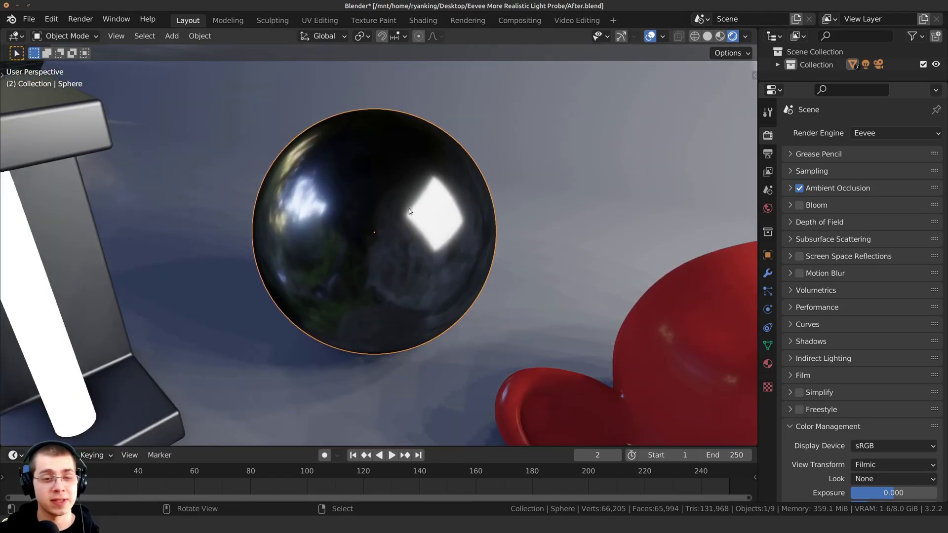
# Step: Enable Screen Space Reflections, show its settings, and inspect the reflection of the glowing lamp in the black sphere
pyautogui.click(799, 256)
pyautogui.click(790, 257)
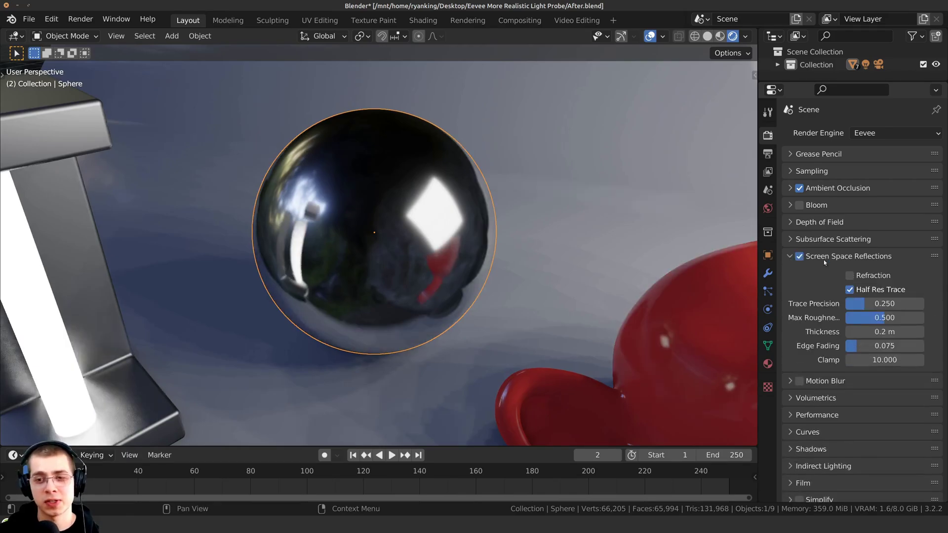
pyautogui.moveTo(519, 259)
pyautogui.mouseDown(button='middle')
pyautogui.moveTo(524, 231)
pyautogui.moveTo(449, 258)
pyautogui.moveTo(472, 256)
pyautogui.moveTo(469, 240)
pyautogui.moveTo(532, 246)
pyautogui.moveTo(501, 259)
pyautogui.mouseUp(button='middle')
pyautogui.click(125, 248)
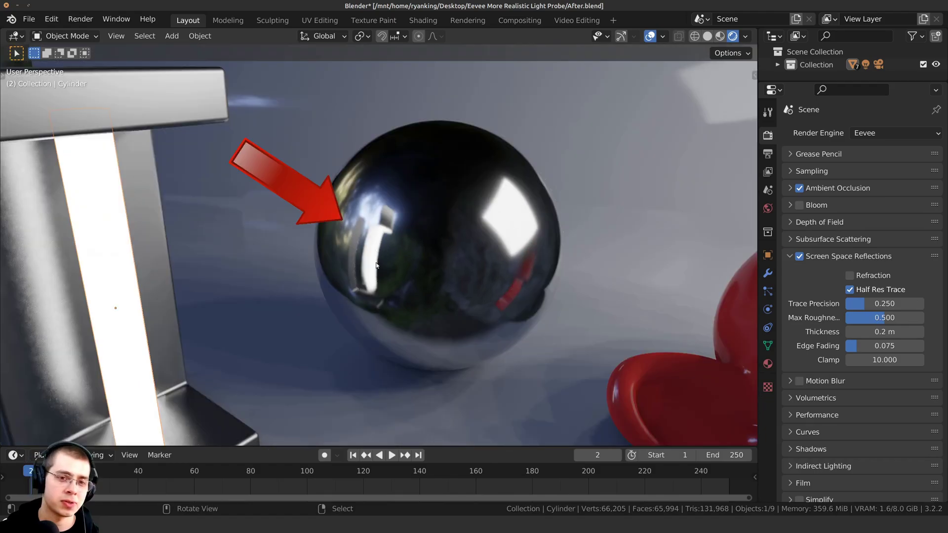
pyautogui.rightClick(421, 220)
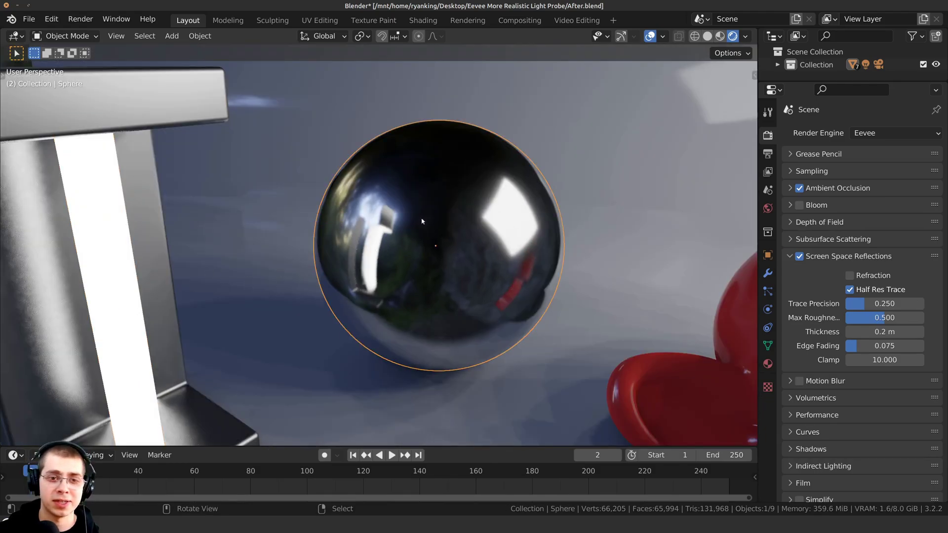
pyautogui.scroll(-3, 421, 220)
pyautogui.moveTo(421, 221); pyautogui.dragTo(452, 213, button='middle')
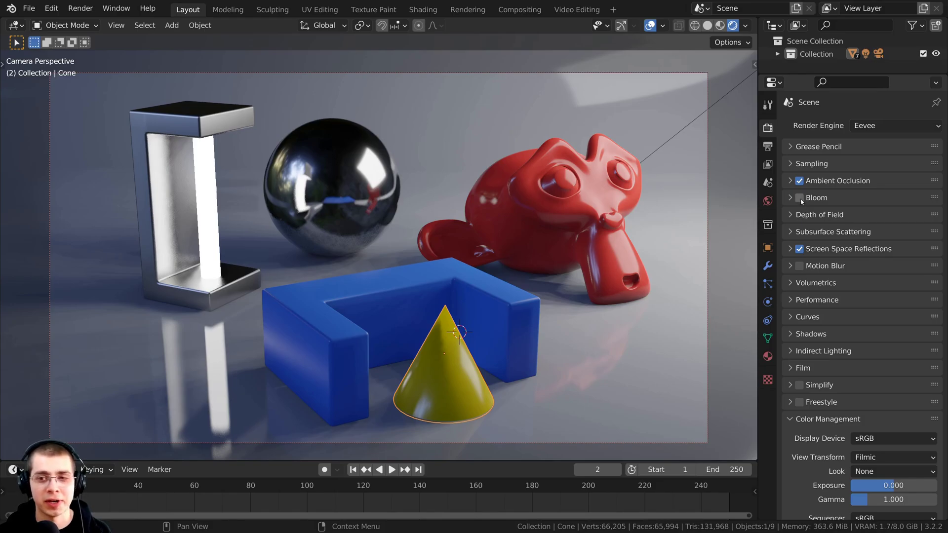
# Step: Enable Bloom, show its settings, and frame the glowing lamp and black sphere closely
pyautogui.keyDown('shift'); pyautogui.moveTo(284, 143); pyautogui.dragTo(285, 144, button='middle'); pyautogui.keyUp('shift')
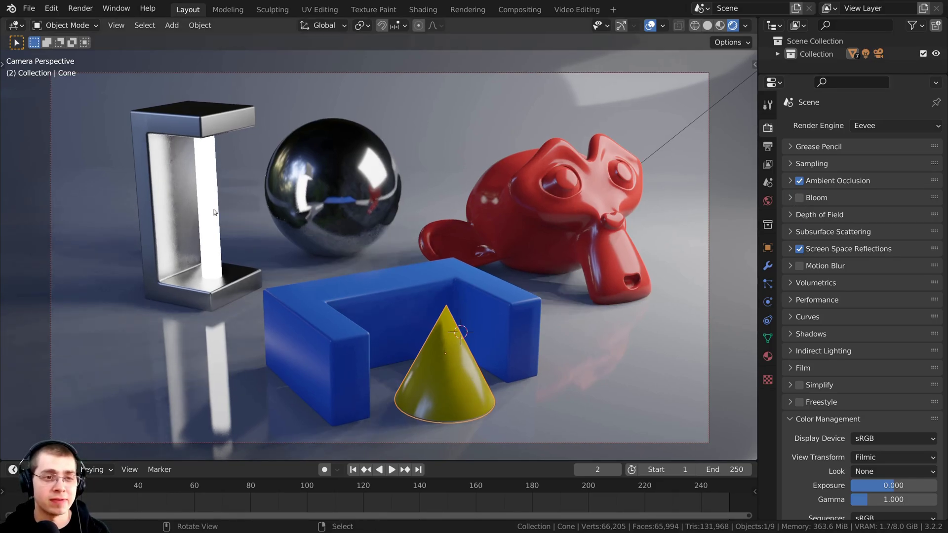
pyautogui.click(800, 198)
pyautogui.scroll(3, 200, 215)
pyautogui.keyDown('shift'); pyautogui.moveTo(200, 215); pyautogui.dragTo(339, 267, button='middle'); pyautogui.keyUp('shift')
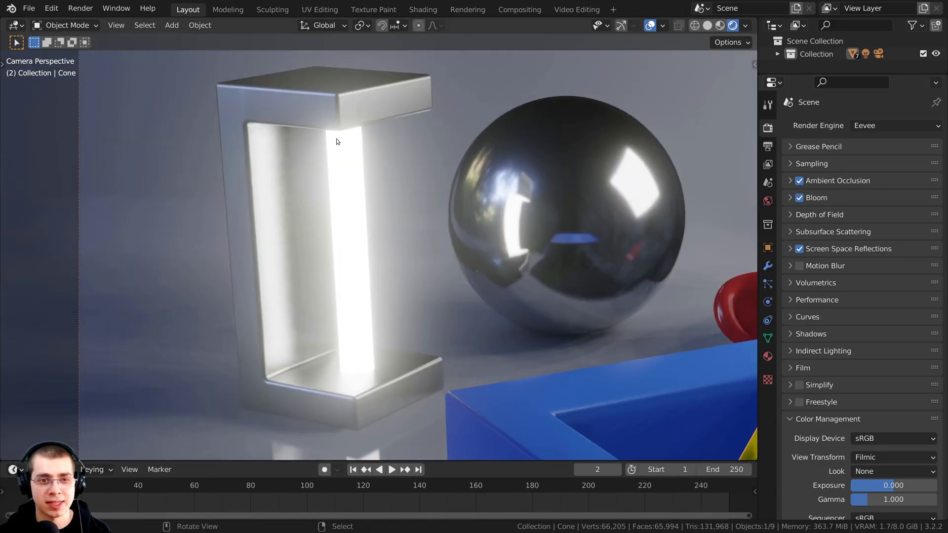
pyautogui.click(789, 198)
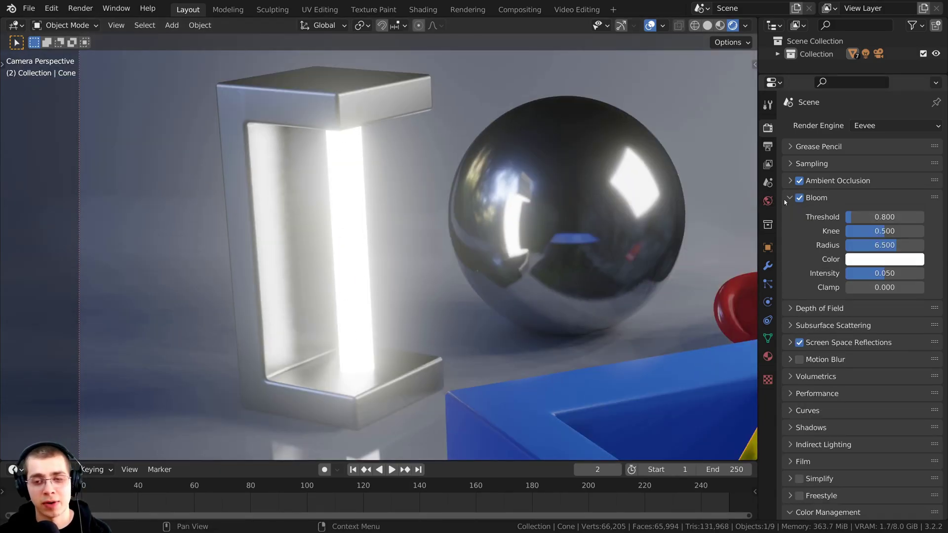
pyautogui.click(788, 198)
pyautogui.click(788, 199)
pyautogui.keyDown('shift'); pyautogui.moveTo(639, 215); pyautogui.dragTo(596, 224, button='middle'); pyautogui.keyUp('shift')
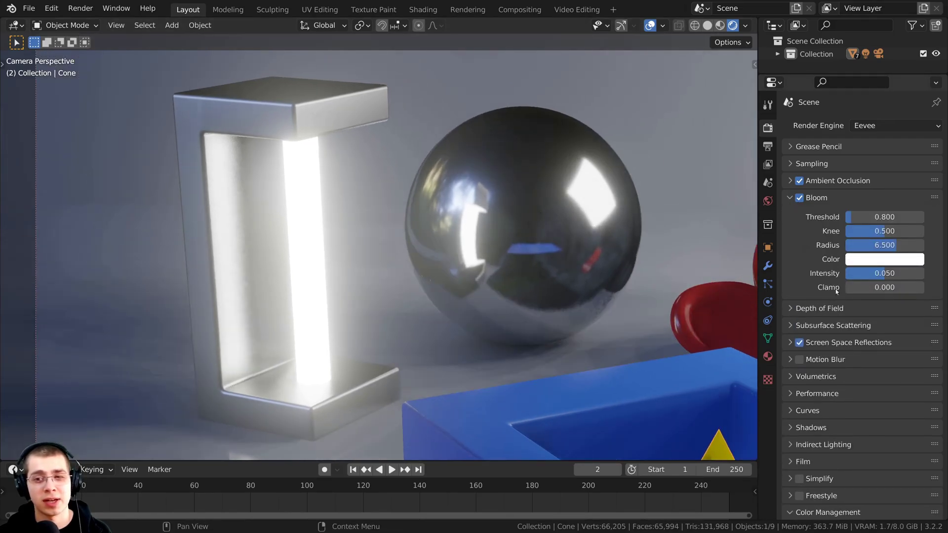
# Step: Try a different Bloom radius and undo the change
pyautogui.moveTo(901, 249); pyautogui.dragTo(878, 246)
pyautogui.moveTo(877, 248)
pyautogui.mouseDown()
pyautogui.moveTo(865, 248)
pyautogui.moveTo(877, 248)
pyautogui.mouseUp()
pyautogui.hotkey('ctrl', 'z')
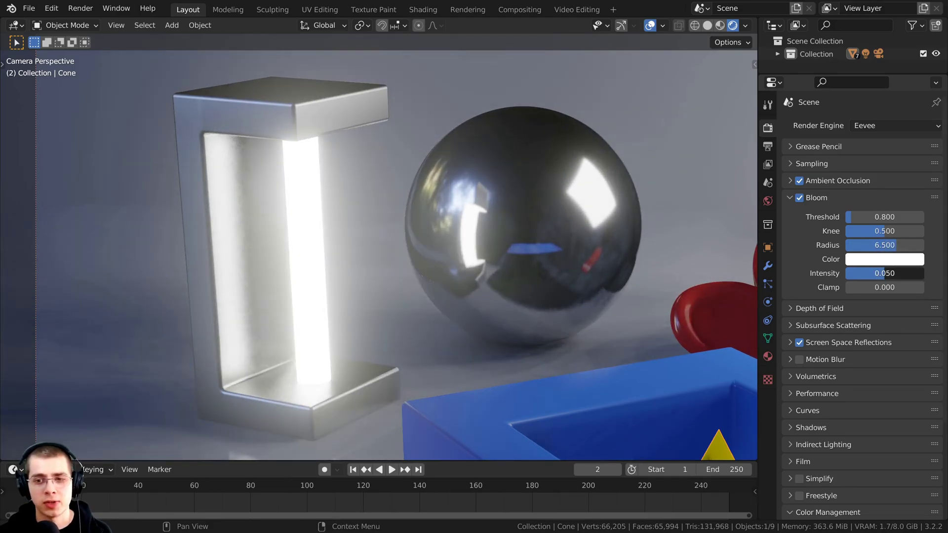
# Step: Set the Bloom intensity to 0.037 and the radius to 4.640, and check the glow in the whole scene
pyautogui.moveTo(873, 274); pyautogui.dragTo(879, 246)
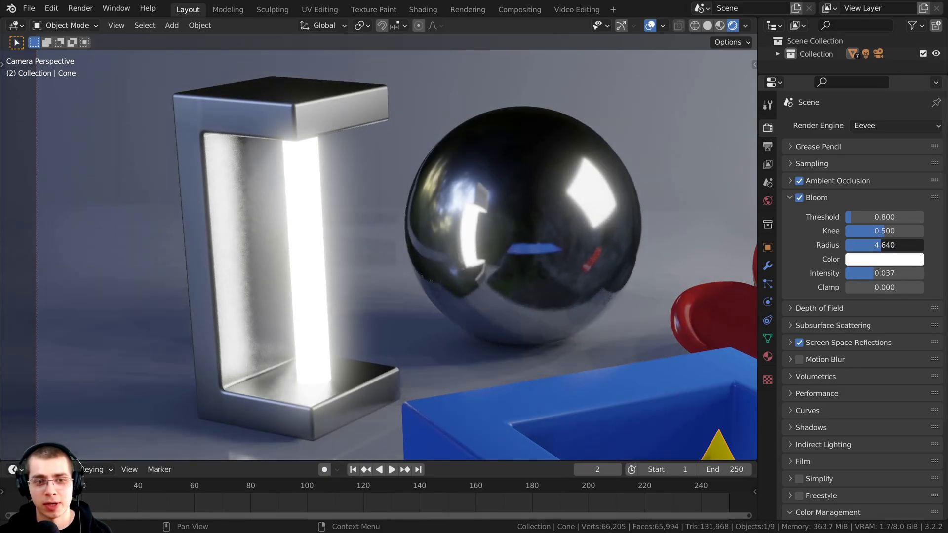
pyautogui.scroll(-5, 248, 168)
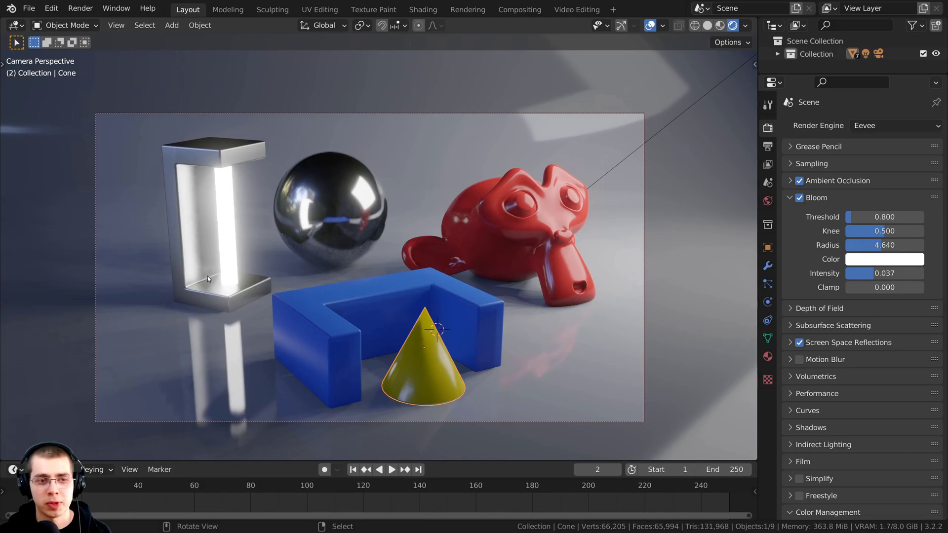
pyautogui.moveTo(254, 147); pyautogui.dragTo(455, 243, button='middle')
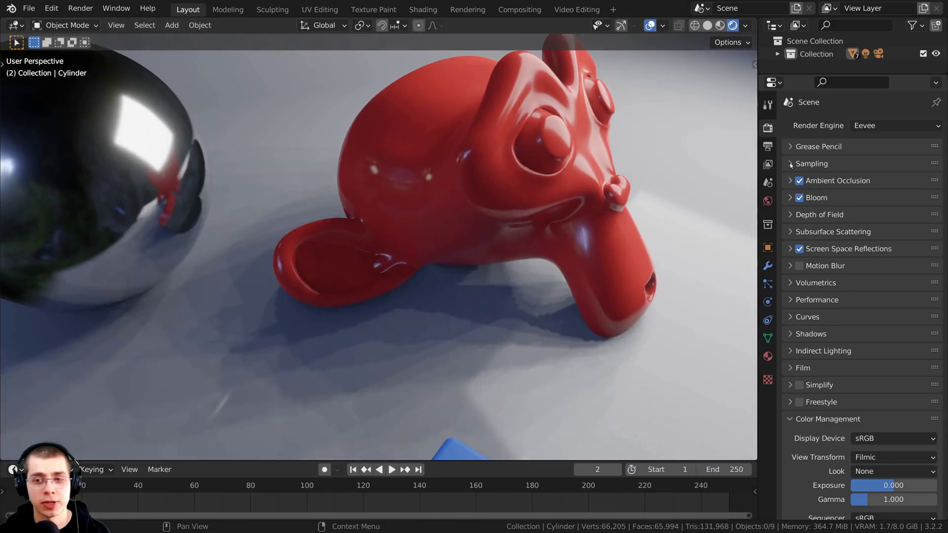
# Step: Show the Sampling settings and examine the shadow the monkey head casts on the floor
pyautogui.click(789, 164)
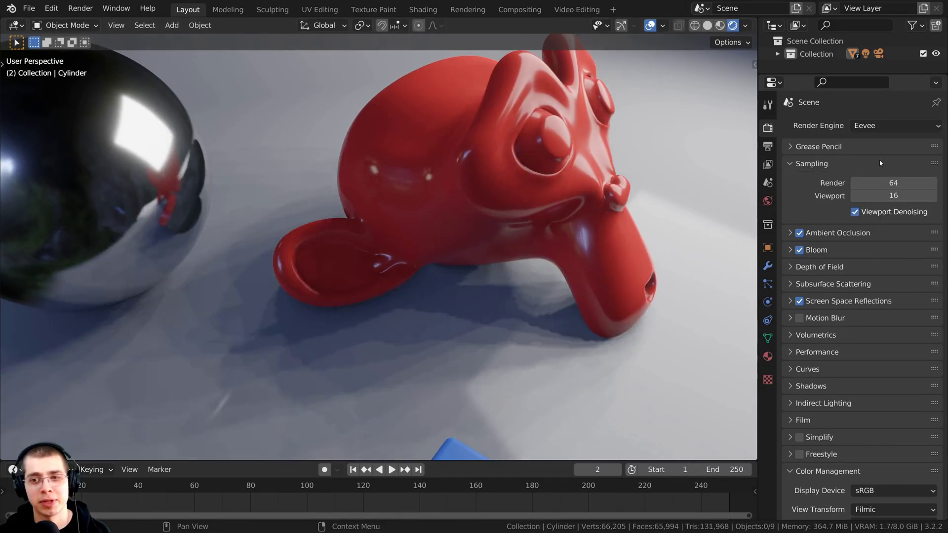
pyautogui.moveTo(691, 237); pyautogui.dragTo(633, 268, button='middle')
pyautogui.scroll(2, 471, 243)
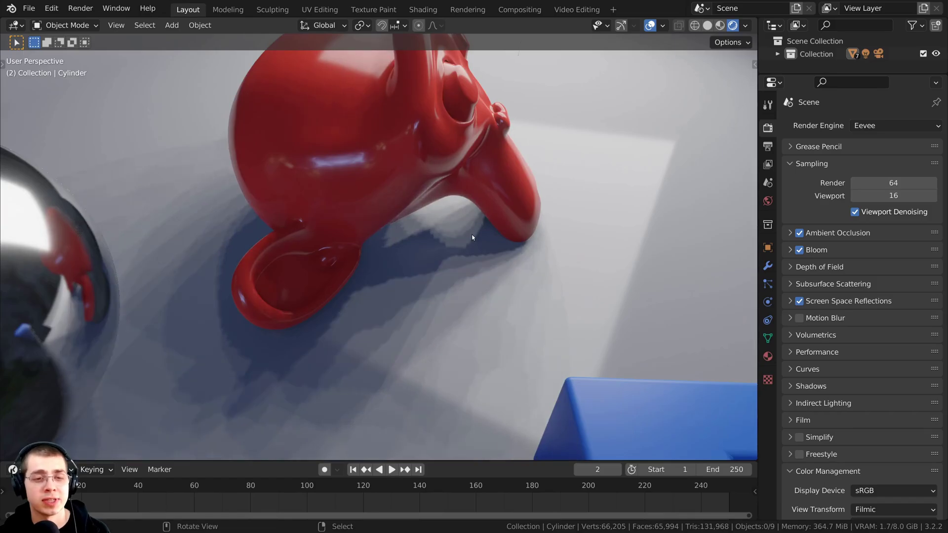
pyautogui.keyDown('shift'); pyautogui.moveTo(491, 258); pyautogui.dragTo(495, 174, button='middle'); pyautogui.keyUp('shift')
pyautogui.scroll(-2, 470, 248)
pyautogui.rightClick(495, 174)
# Step: Select the light above the monkey head and move it slightly
pyautogui.moveTo(356, 381); pyautogui.dragTo(421, 138, button='middle')
pyautogui.scroll(2, 441, 306)
pyautogui.scroll(-3, 407, 286)
pyautogui.rightClick(452, 82)
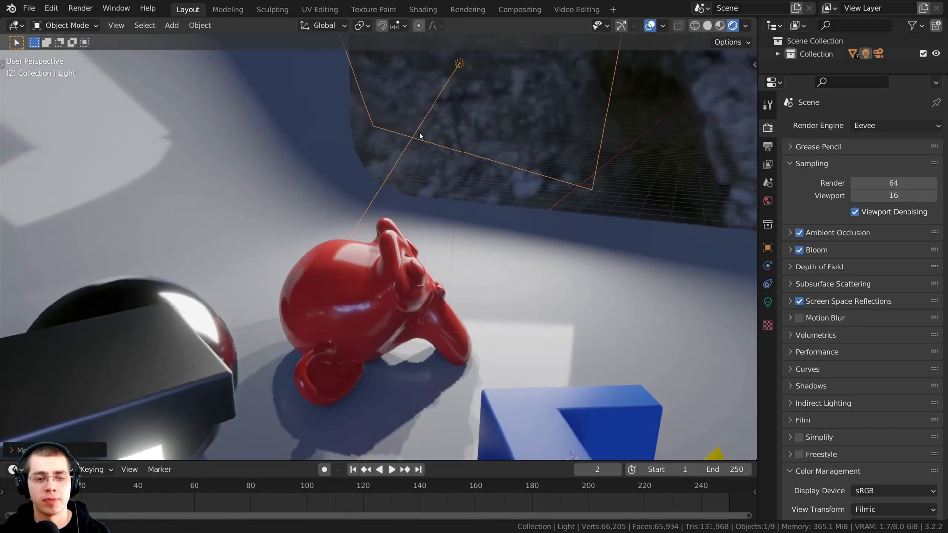
# Step: Examine the edges of the shadow beneath the monkey head up close
pyautogui.keyDown('shift'); pyautogui.moveTo(419, 375); pyautogui.dragTo(409, 268, button='middle'); pyautogui.keyUp('shift')
pyautogui.scroll(4, 409, 268)
pyautogui.scroll(2, 409, 269)
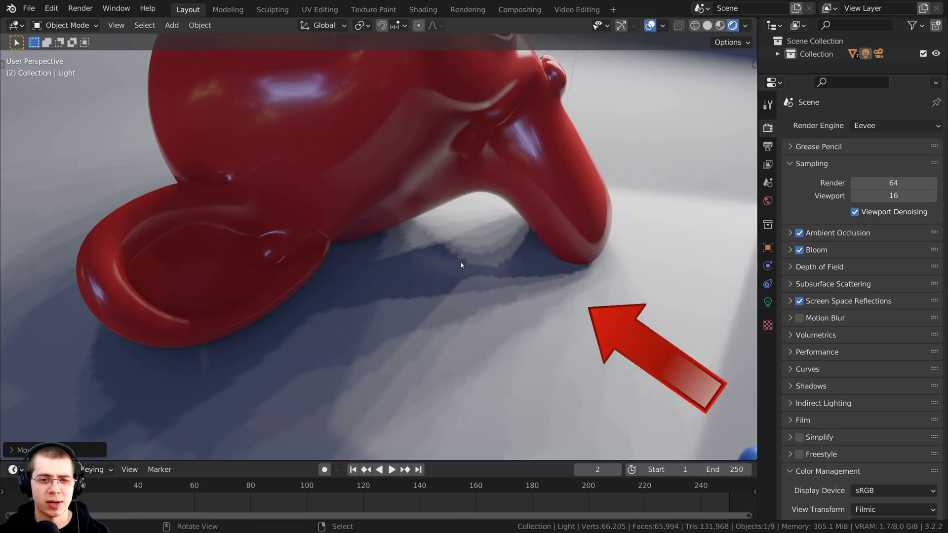
pyautogui.scroll(2, 464, 263)
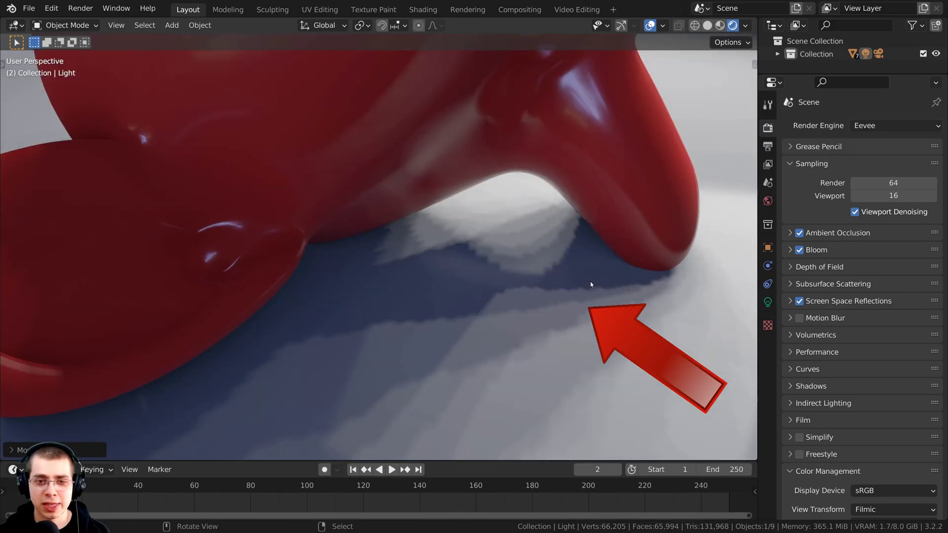
pyautogui.scroll(-5, 313, 337)
pyautogui.scroll(2, 415, 238)
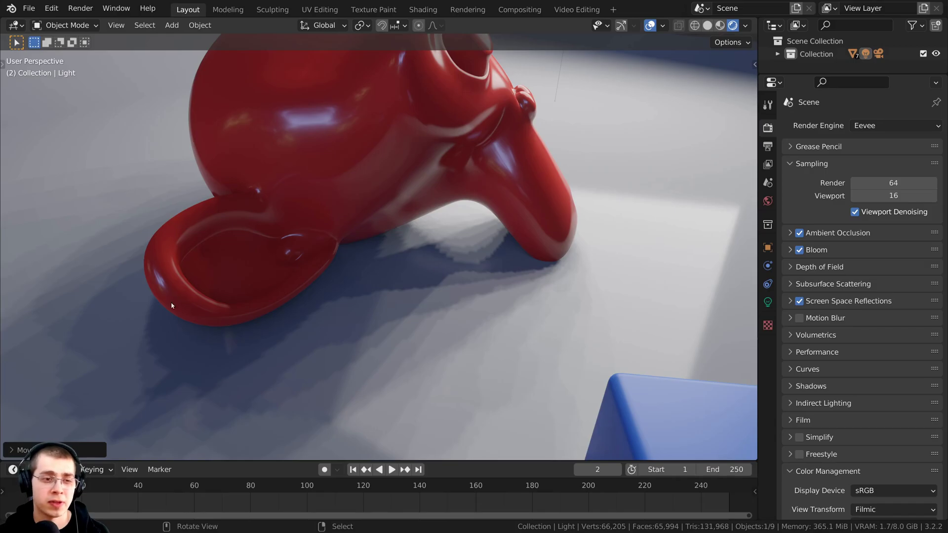
# Step: Set both the Render and Viewport sample counts to 100
pyautogui.keyDown('shift'); pyautogui.moveTo(261, 290); pyautogui.dragTo(367, 287, button='middle'); pyautogui.keyUp('shift')
pyautogui.scroll(-1, 367, 287)
pyautogui.keyDown('shift'); pyautogui.moveTo(751, 213); pyautogui.dragTo(709, 220, button='middle'); pyautogui.keyUp('shift')
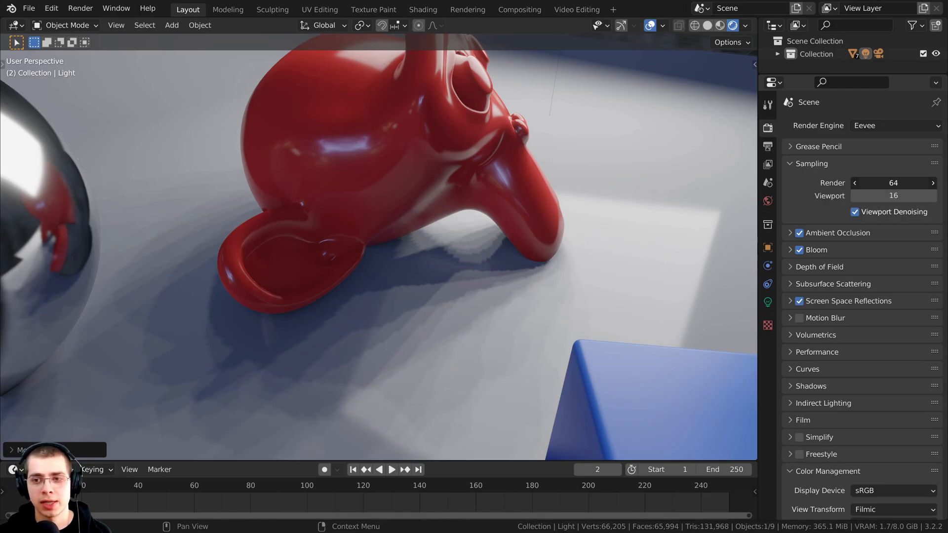
pyautogui.moveTo(878, 183)
pyautogui.mouseDown()
pyautogui.moveTo(879, 196)
pyautogui.moveTo(879, 177)
pyautogui.mouseUp()
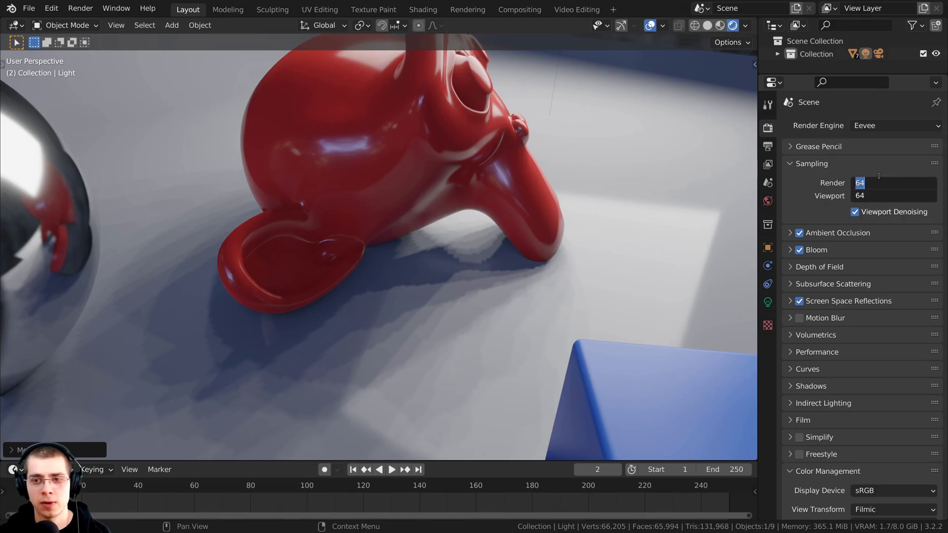
pyautogui.write('100')
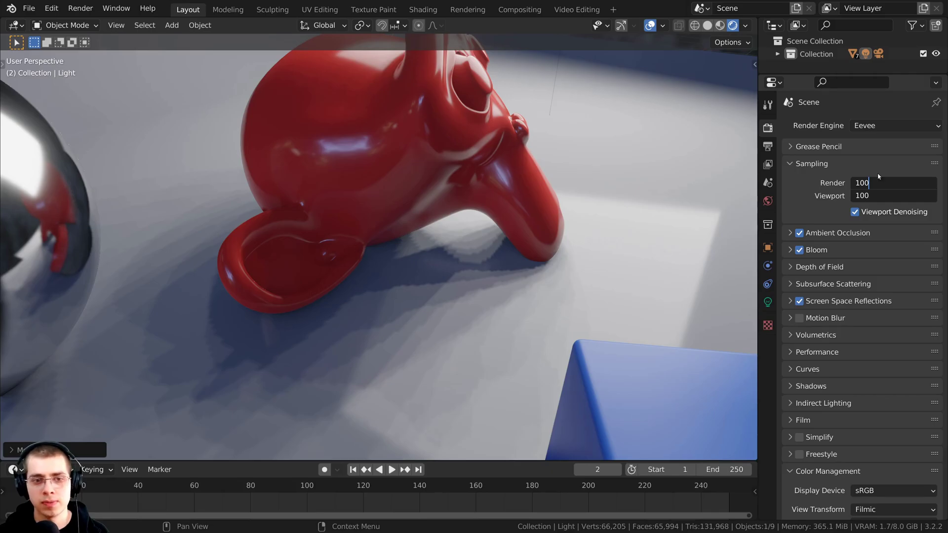
pyautogui.press('Return')
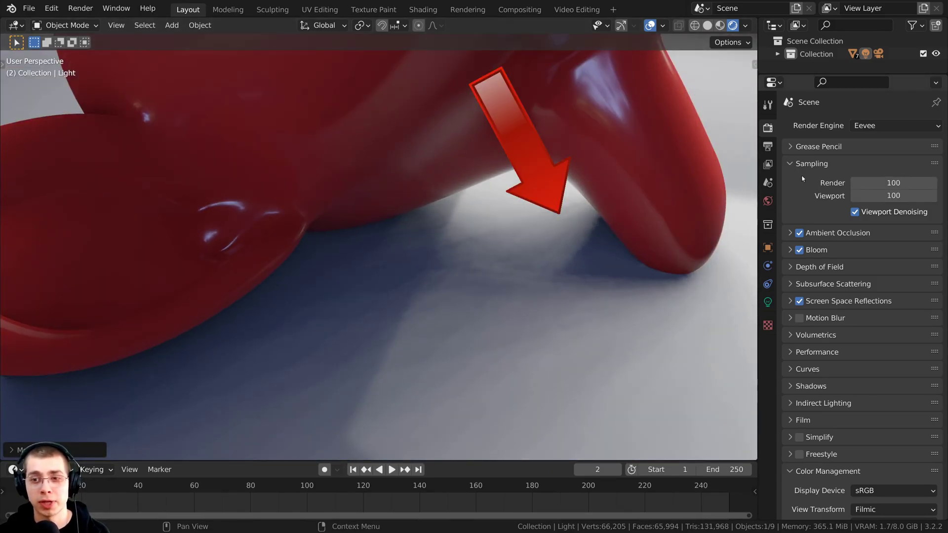
# Step: Set both the Render and Viewport sample counts to 300, and check the shadow beneath the monkey head
pyautogui.click(868, 183)
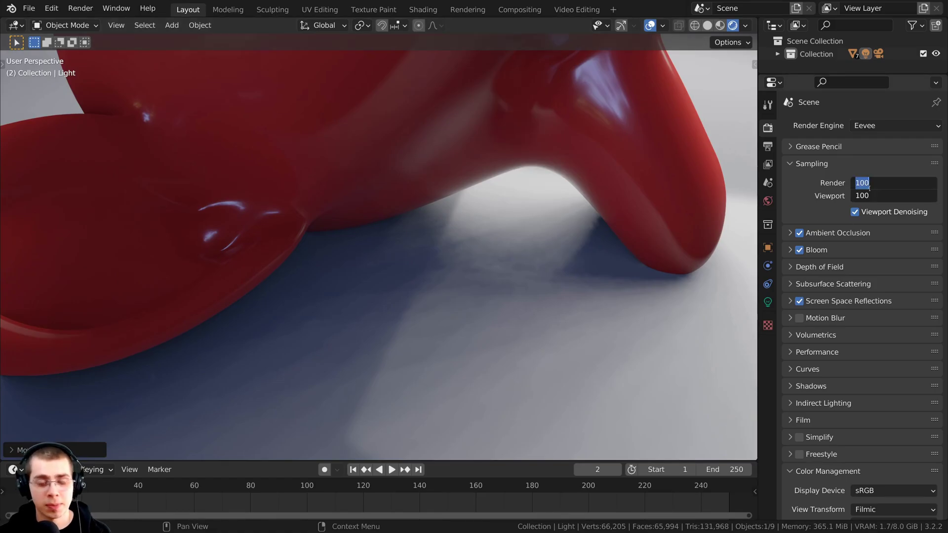
pyautogui.press('BackSpace')
pyautogui.write('300')
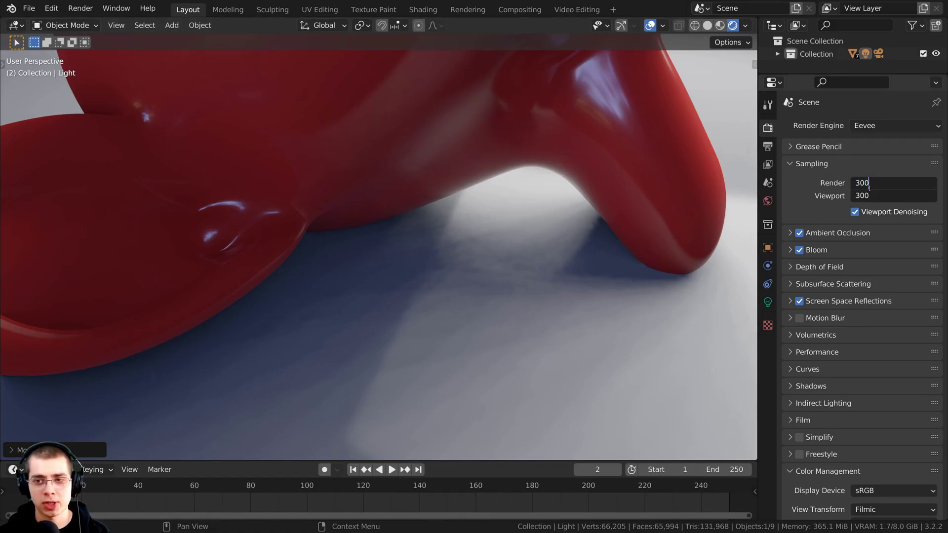
pyautogui.press('Return')
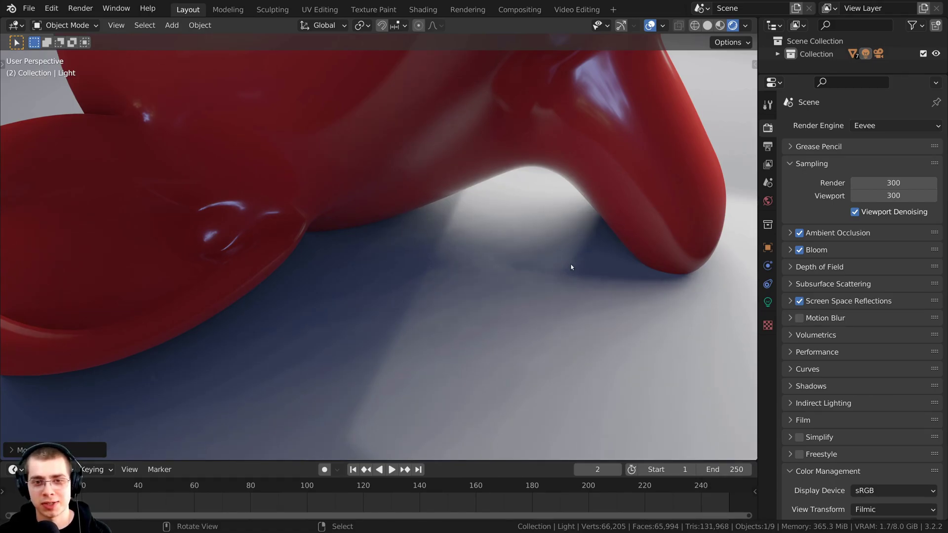
pyautogui.scroll(-4, 514, 258)
pyautogui.moveTo(398, 269); pyautogui.dragTo(397, 280, button='middle')
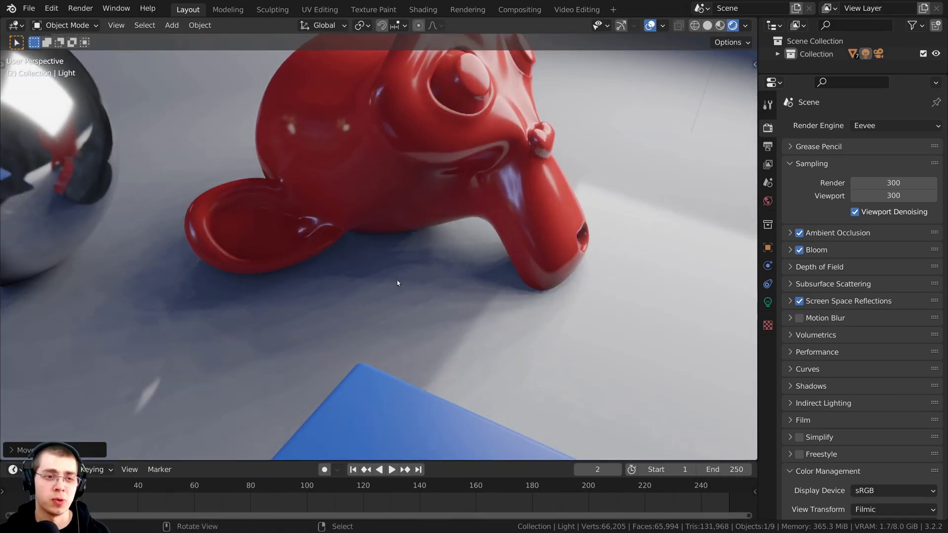
pyautogui.scroll(2, 397, 280)
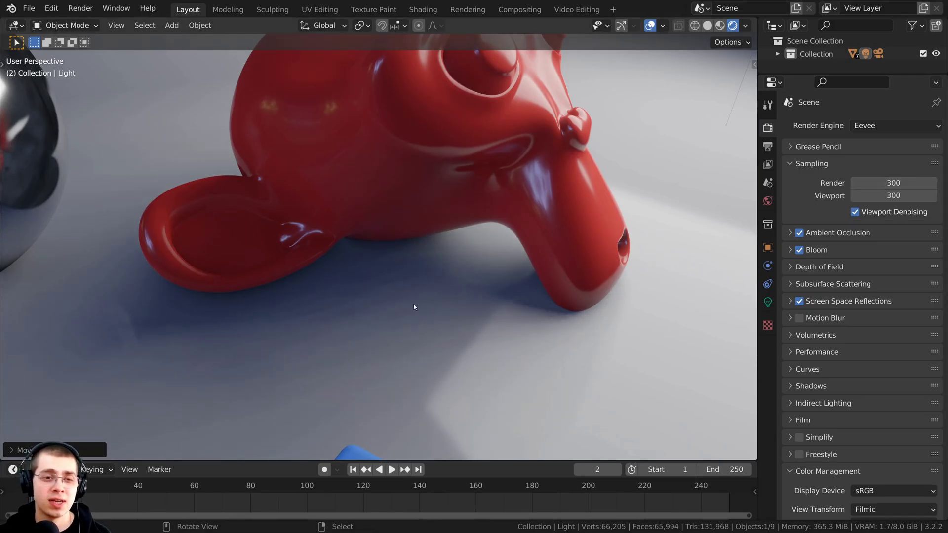
pyautogui.moveTo(414, 304); pyautogui.dragTo(459, 232, button='middle')
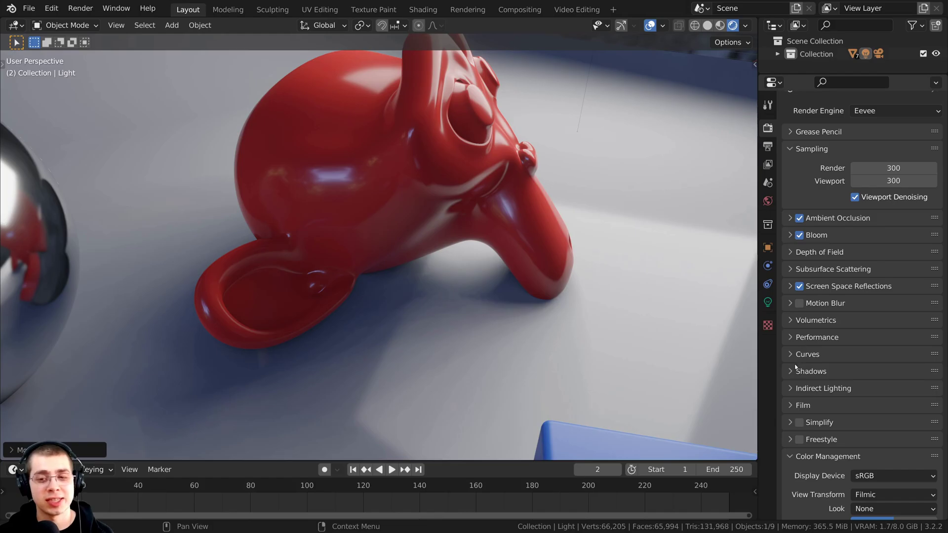
# Step: Show the Shadows render settings, set Cascade Size and Cube Size to 4096 px, and check the shadow beneath the monkey head
pyautogui.scroll(1, 797, 218)
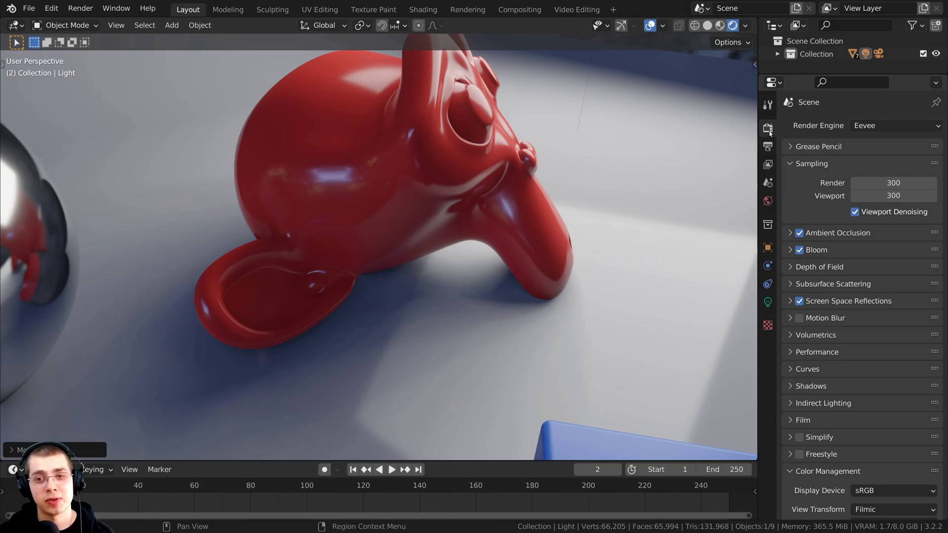
pyautogui.scroll(-3, 829, 271)
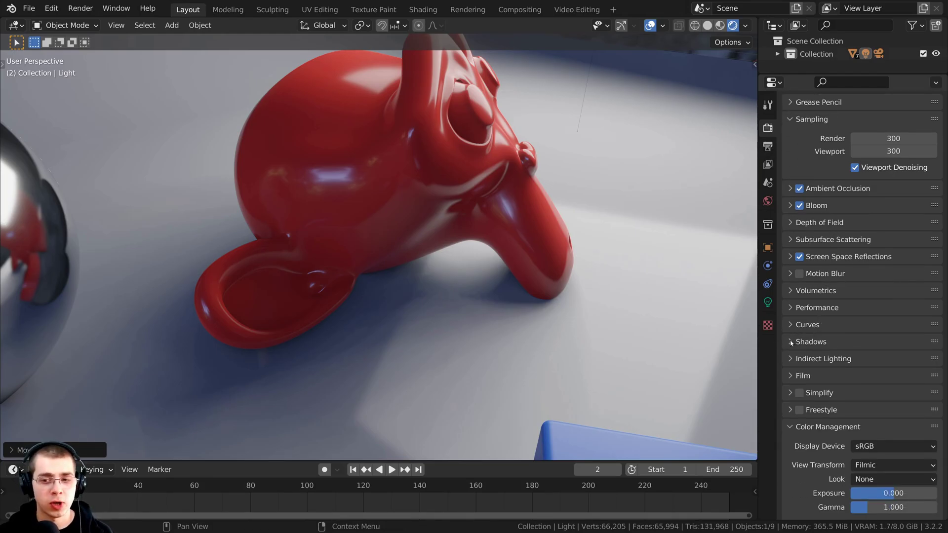
pyautogui.click(792, 342)
pyautogui.scroll(-2, 829, 341)
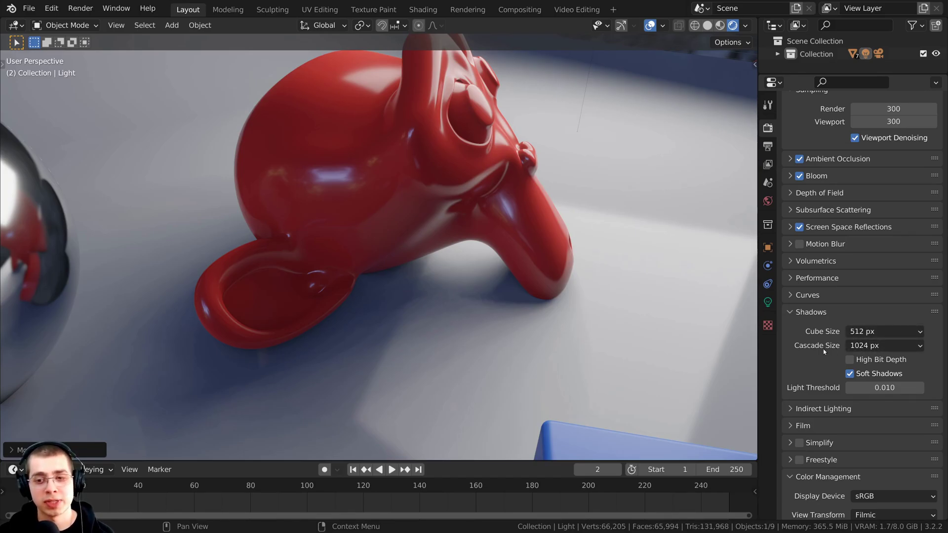
pyautogui.click(869, 345)
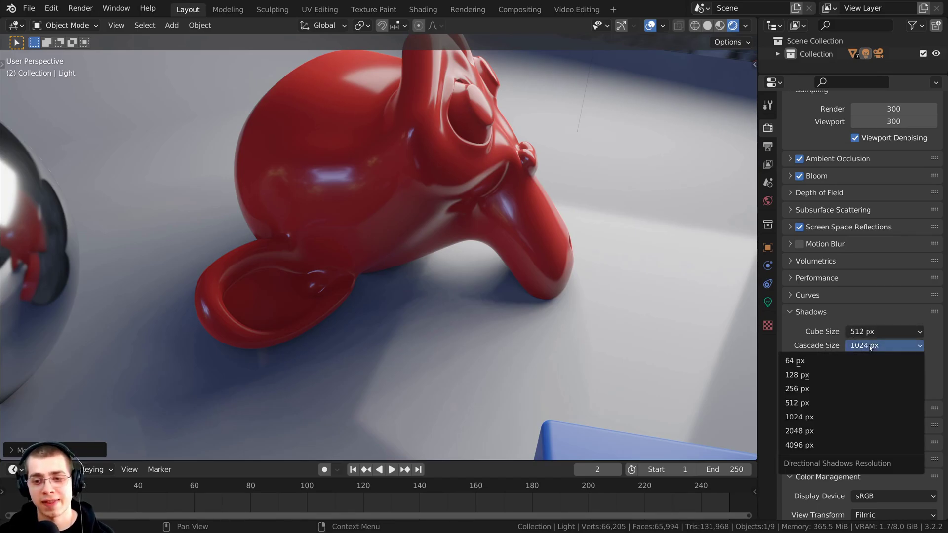
pyautogui.click(801, 448)
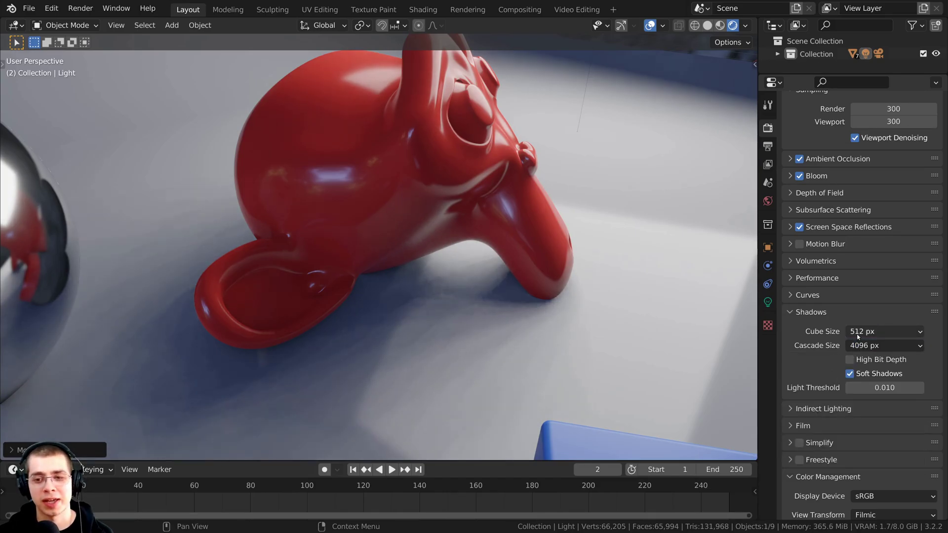
pyautogui.scroll(4, 478, 298)
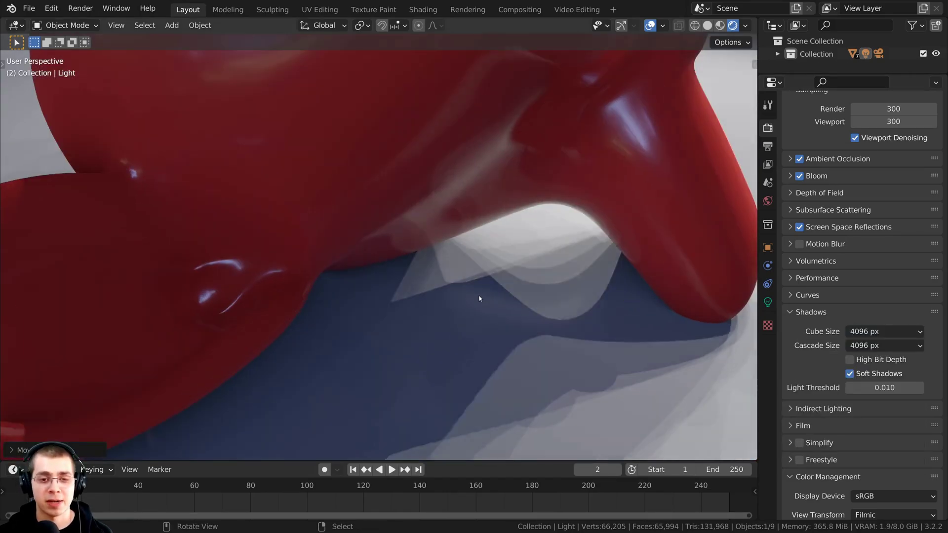
pyautogui.moveTo(478, 299); pyautogui.dragTo(443, 341, button='middle')
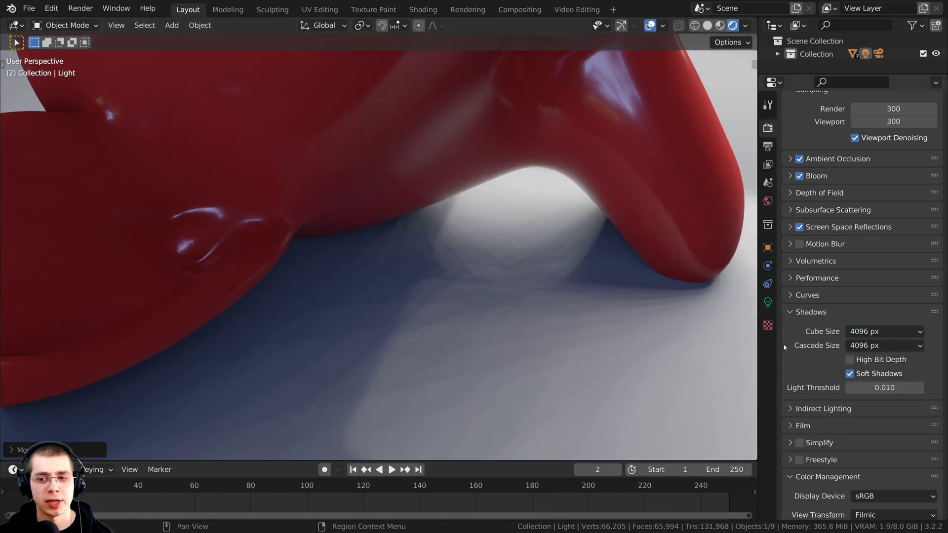
# Step: Lower the shadow Cube Size and Cascade Size to 128 px, and examine the shadow beneath the monkey head for comparison
pyautogui.click(872, 332)
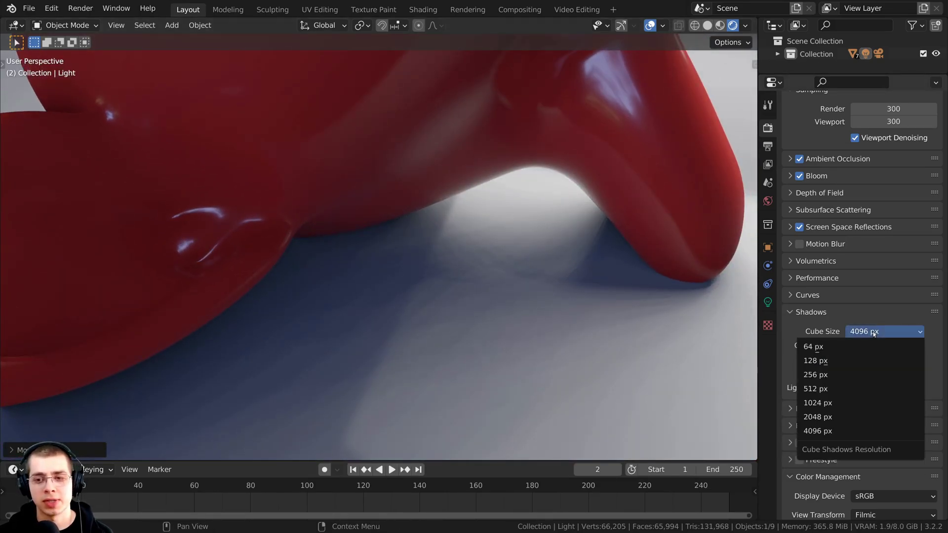
pyautogui.click(843, 360)
pyautogui.click(858, 347)
pyautogui.click(832, 374)
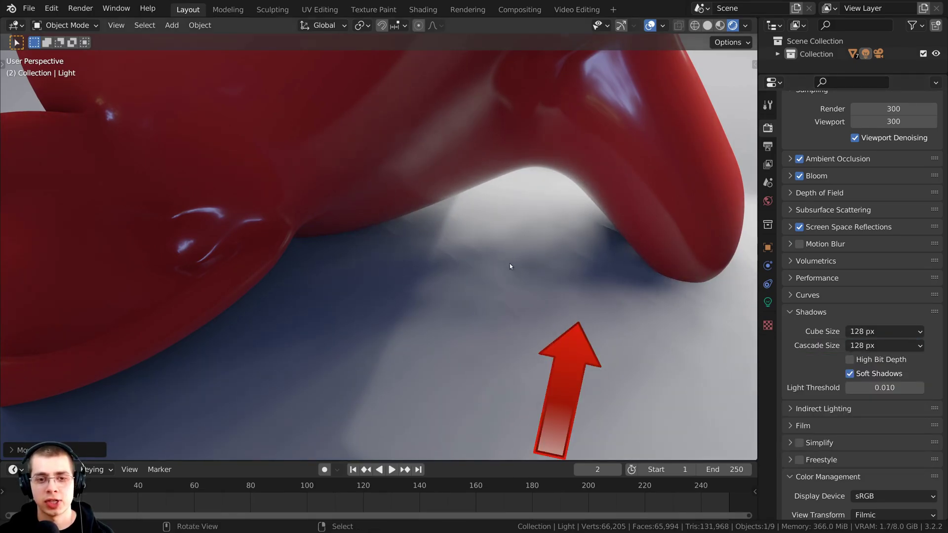
pyautogui.scroll(2, 846, 210)
pyautogui.scroll(2, 846, 209)
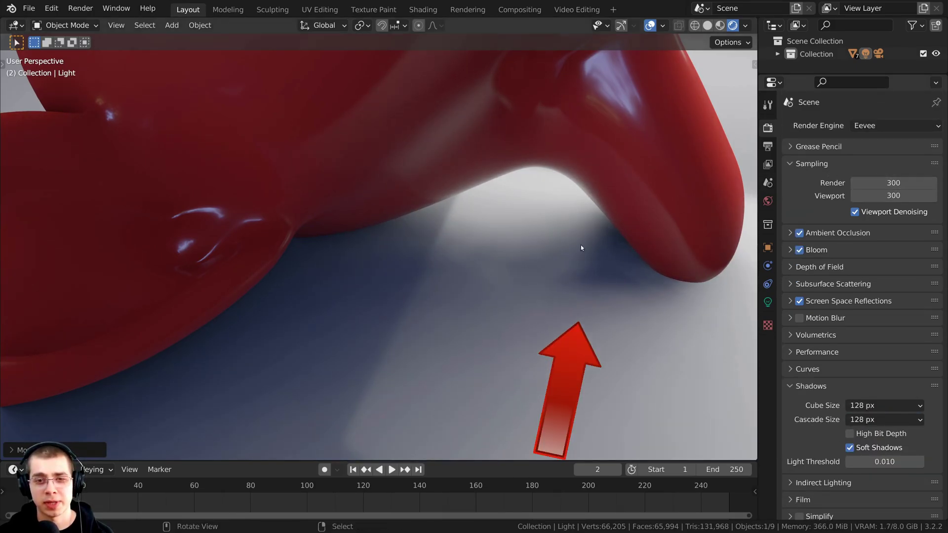
pyautogui.moveTo(582, 244); pyautogui.dragTo(542, 302, button='middle')
pyautogui.scroll(-2, 863, 374)
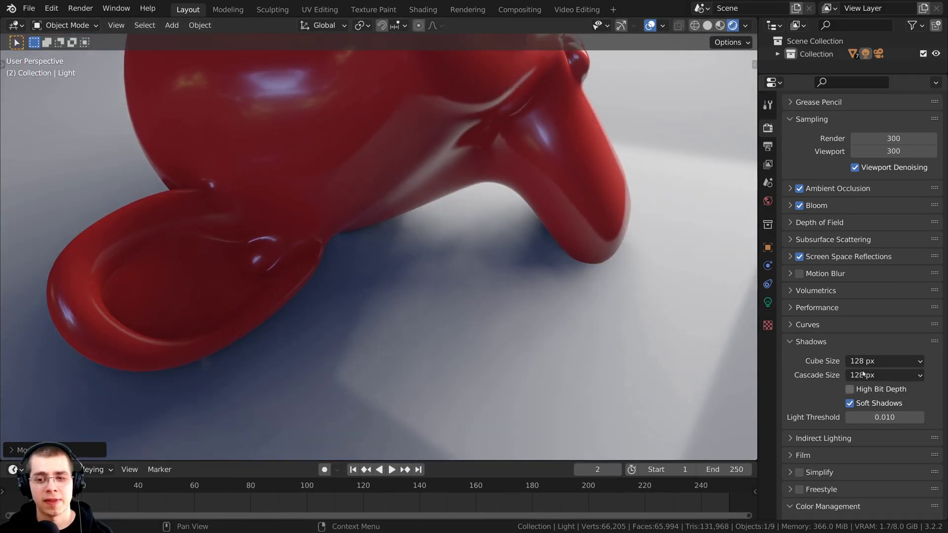
pyautogui.moveTo(701, 320); pyautogui.dragTo(505, 279, button='middle')
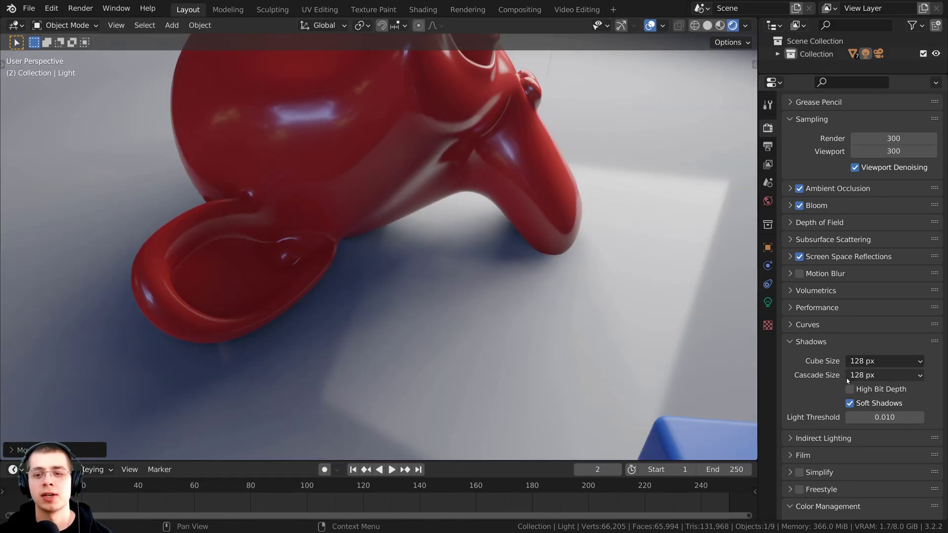
# Step: Set the shadow Cascade Size and Cube Size to 2048 px
pyautogui.click(864, 376)
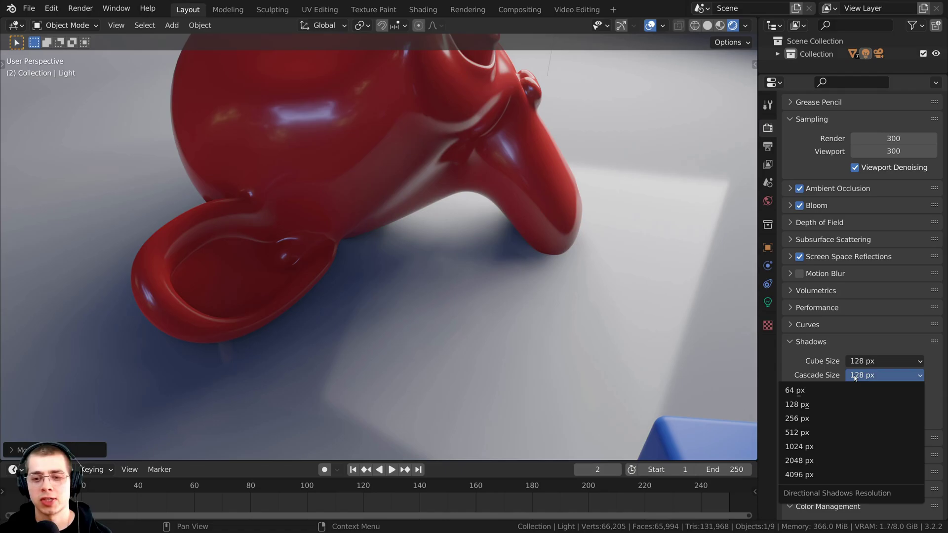
pyautogui.click(798, 462)
pyautogui.click(852, 363)
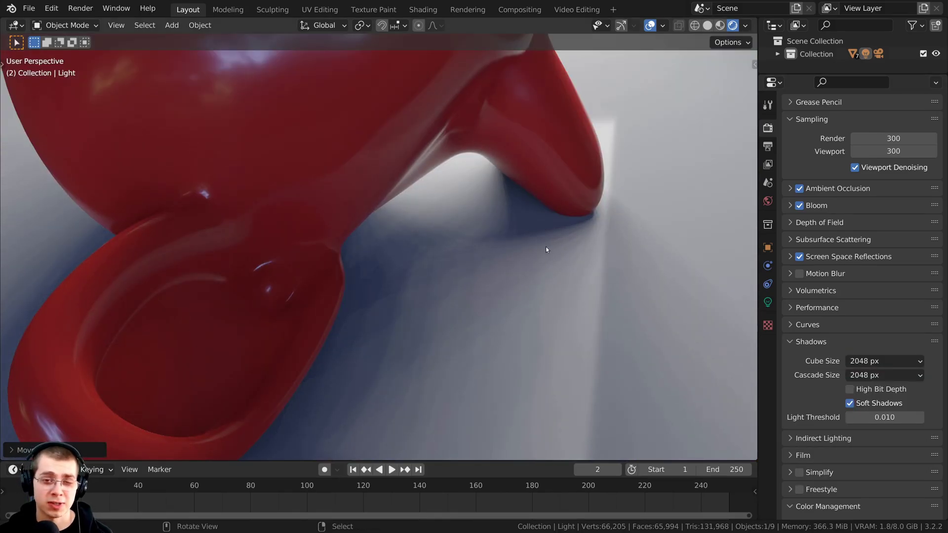
# Step: Raise the shadow Cascade Size and Cube Size to 4096 px
pyautogui.click(869, 375)
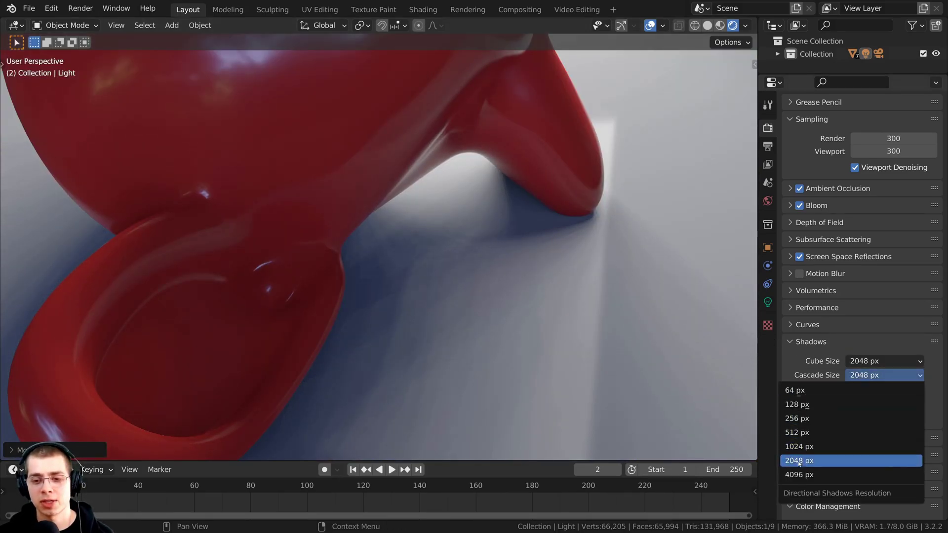
pyautogui.click(790, 474)
pyautogui.click(869, 361)
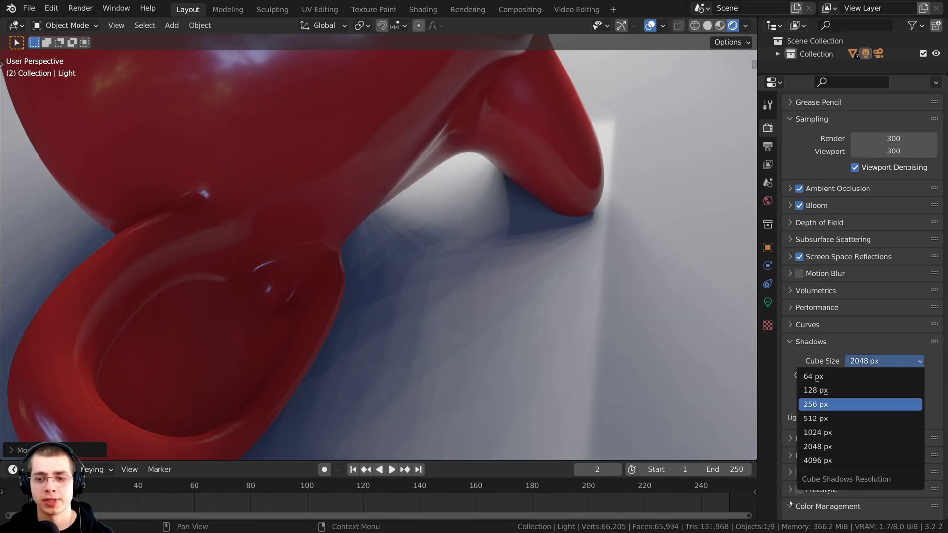
pyautogui.click(814, 462)
# Step: Select the area light above the monkey head and try moving it
pyautogui.moveTo(692, 458); pyautogui.dragTo(506, 338, button='middle')
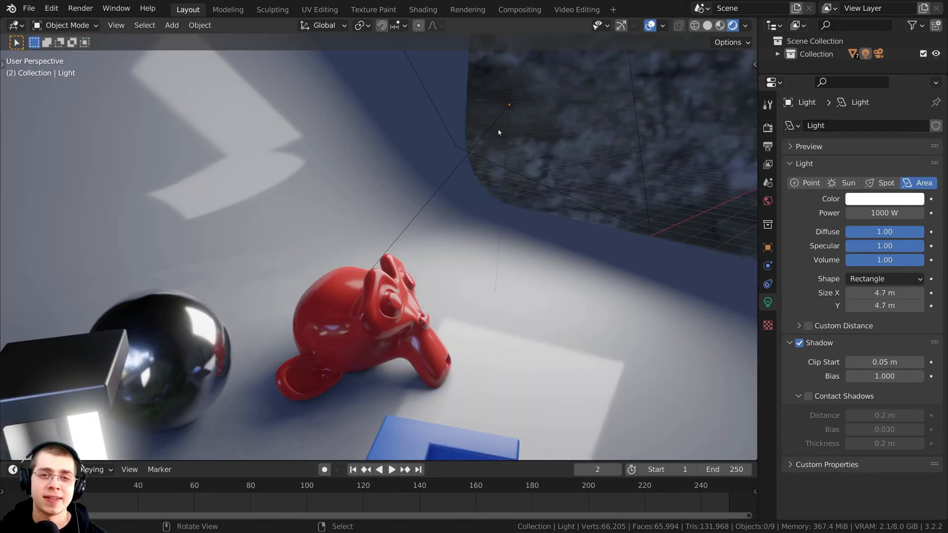
pyautogui.scroll(-1, 498, 114)
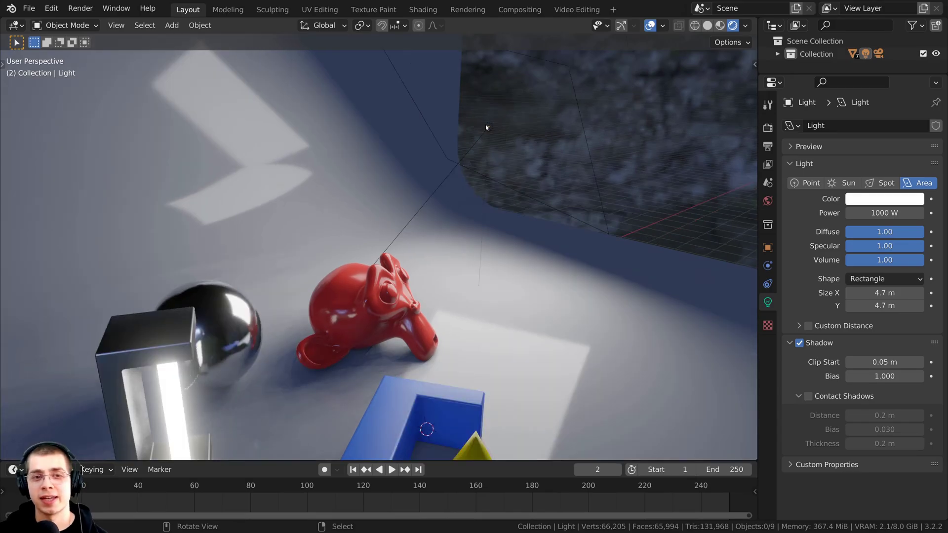
pyautogui.click(486, 124)
pyautogui.keyDown('shift'); pyautogui.moveTo(486, 134); pyautogui.dragTo(502, 144, button='middle'); pyautogui.keyUp('shift')
pyautogui.press('g')
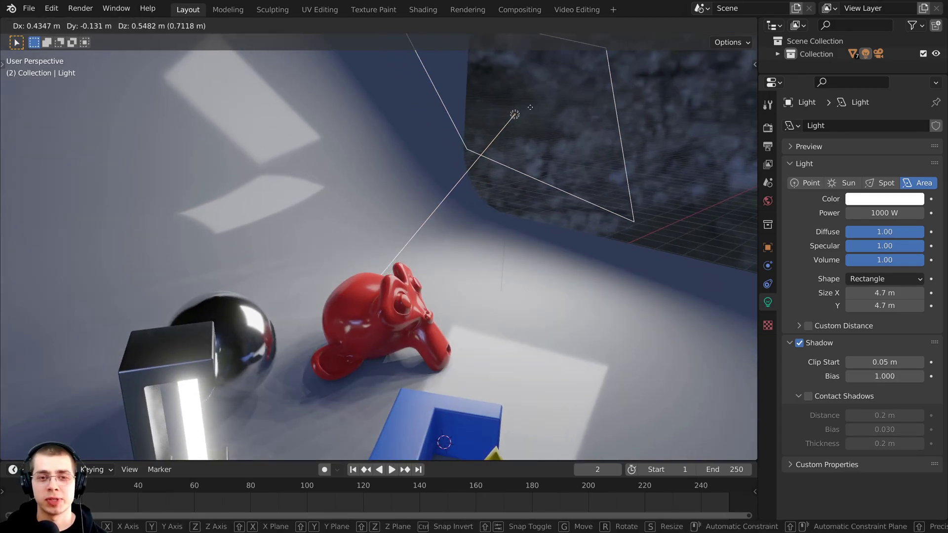
pyautogui.rightClick(551, 114)
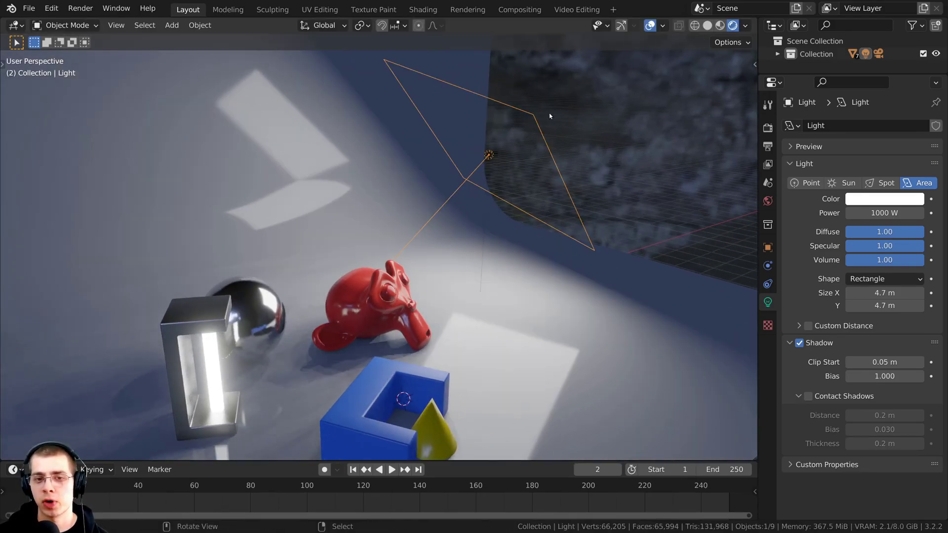
pyautogui.keyDown('shift'); pyautogui.moveTo(461, 218); pyautogui.dragTo(507, 225, button='middle'); pyautogui.keyUp('shift')
pyautogui.scroll(1, 507, 224)
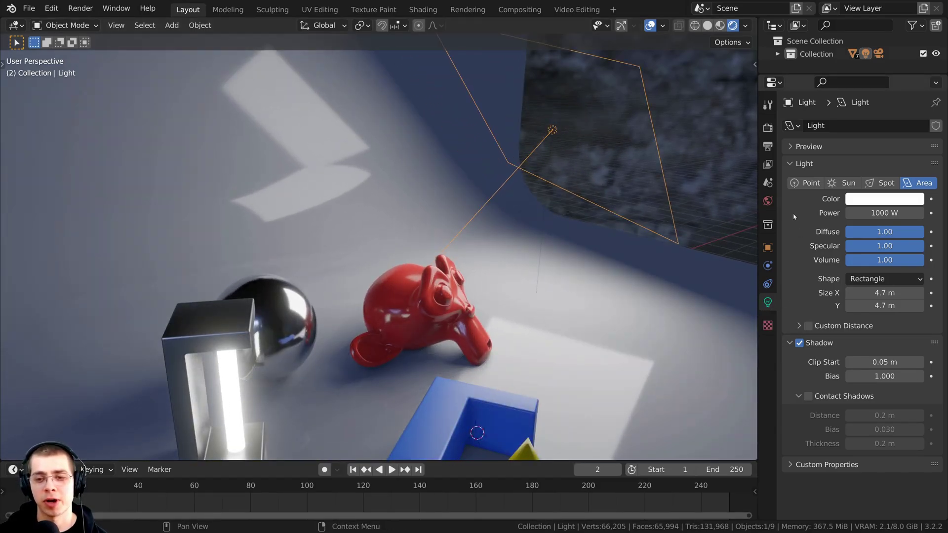
# Step: Enable Contact Shadows in the area light's Shadow settings, and examine the monkey head's eyes up close
pyautogui.click(789, 343)
pyautogui.click(790, 343)
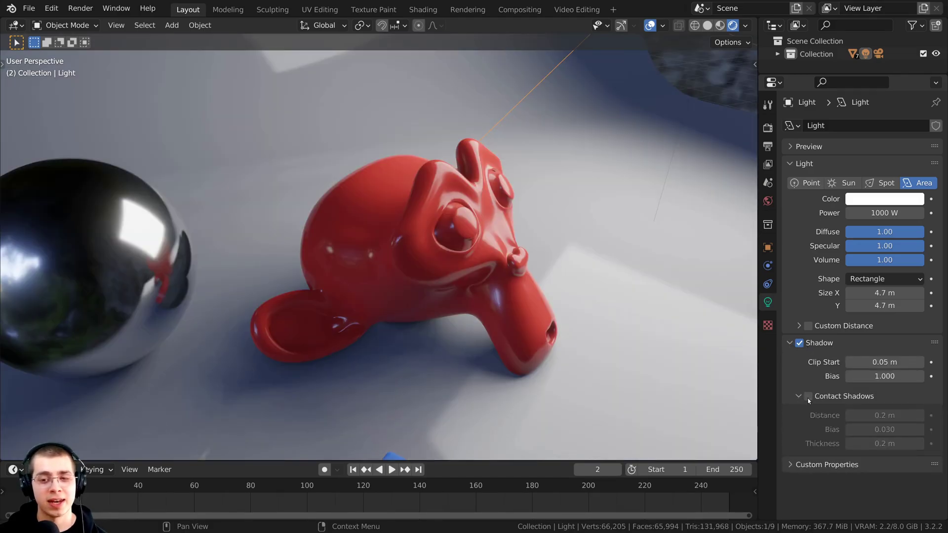
pyautogui.click(809, 396)
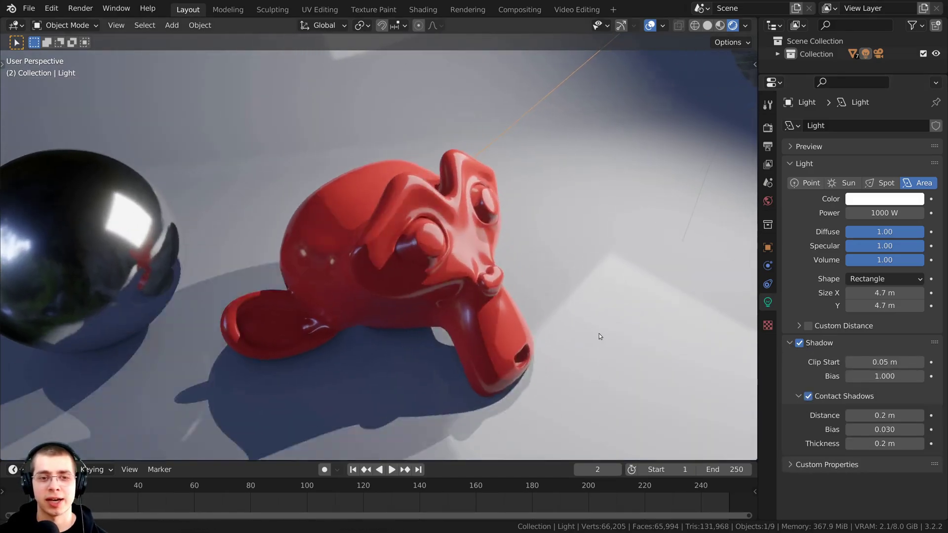
pyautogui.scroll(6, 600, 335)
pyautogui.moveTo(599, 335); pyautogui.dragTo(438, 255, button='middle')
pyautogui.moveTo(386, 197); pyautogui.dragTo(329, 243, button='middle')
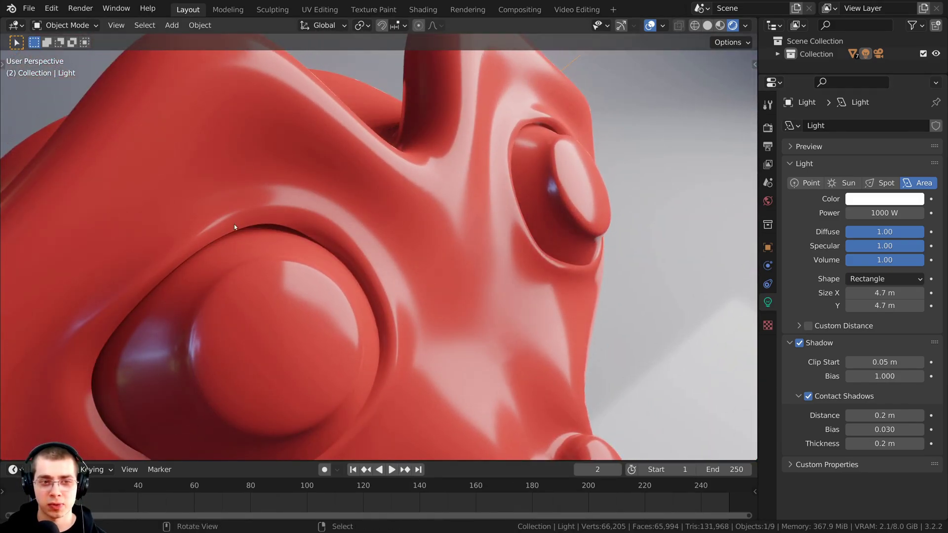
# Step: Switch Contact Shadows off and on to compare the shading in the crease around the monkey's eye, leaving it off
pyautogui.click(809, 397)
pyautogui.click(808, 397)
pyautogui.click(808, 396)
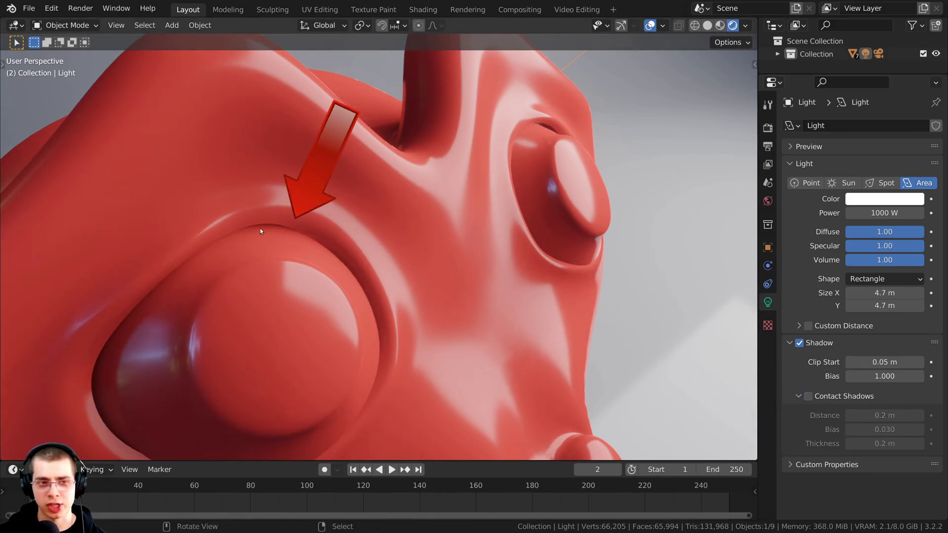
# Step: Turn the area light's Contact Shadows back on, and bring up the Color Management settings in the render properties
pyautogui.click(814, 397)
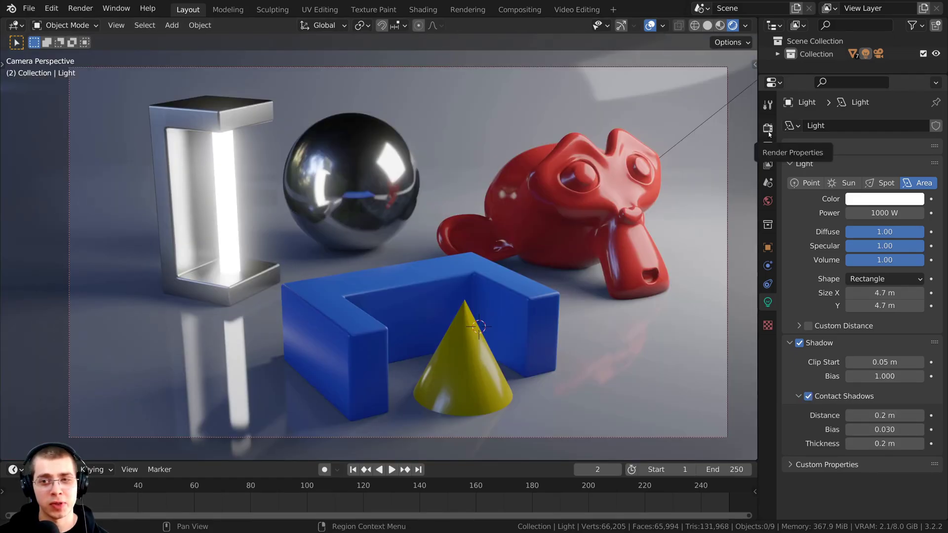
pyautogui.click(768, 130)
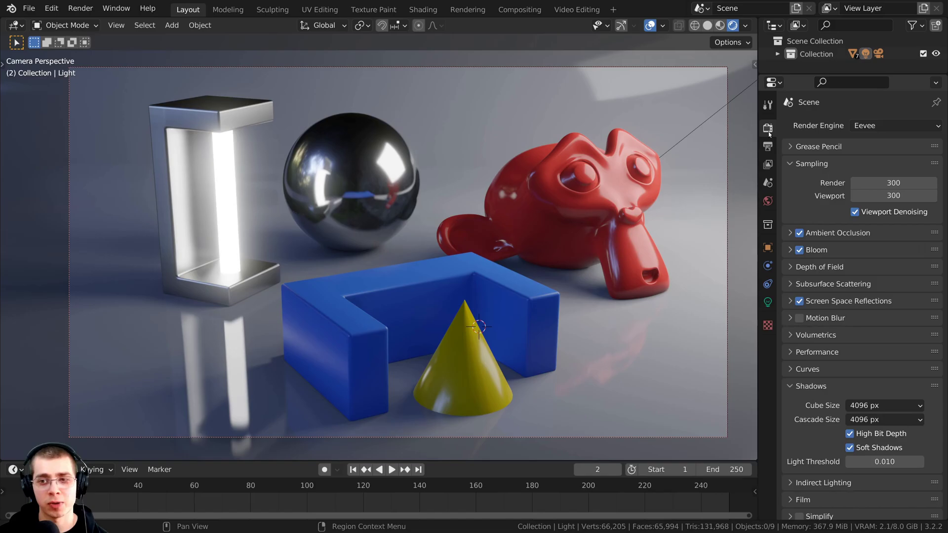
pyautogui.click(791, 387)
pyautogui.scroll(-4, 810, 299)
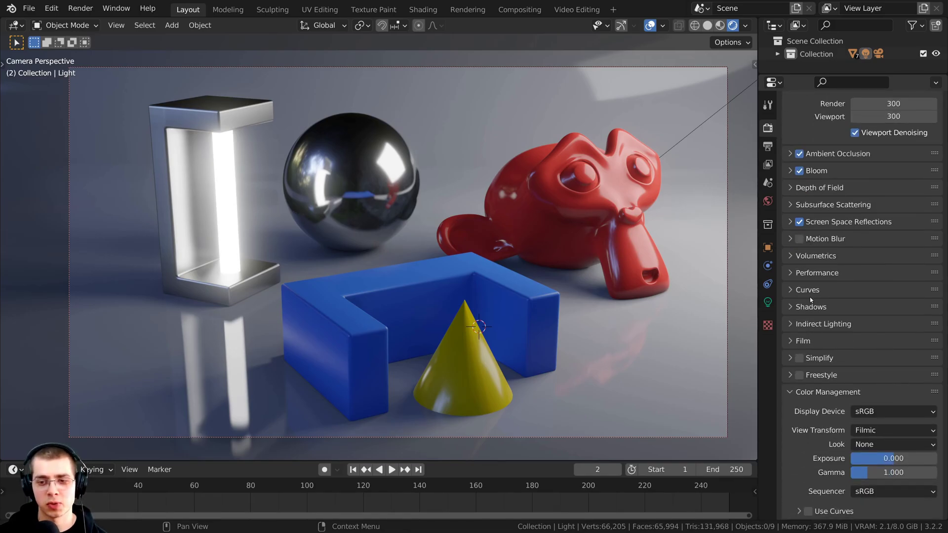
pyautogui.click(793, 393)
pyautogui.click(791, 470)
pyautogui.scroll(-4, 809, 410)
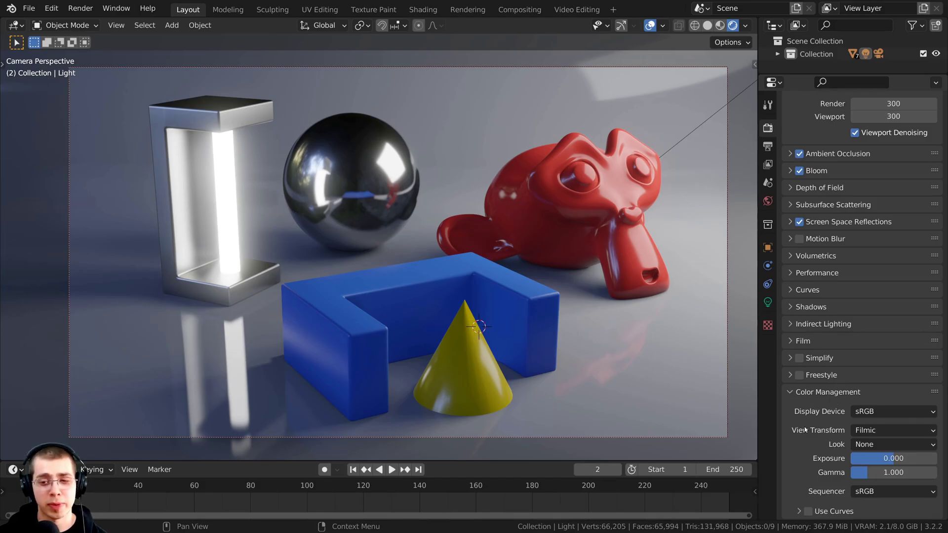
# Step: Switch the View Transform between Standard and Filmic to compare the scene's lighting and highlights, leaving it on Filmic
pyautogui.click(865, 430)
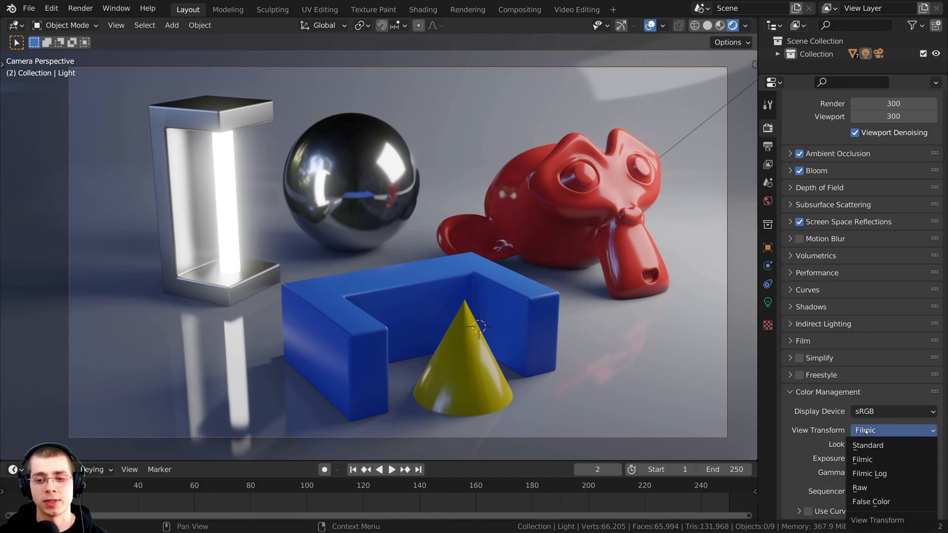
pyautogui.click(865, 432)
pyautogui.click(865, 431)
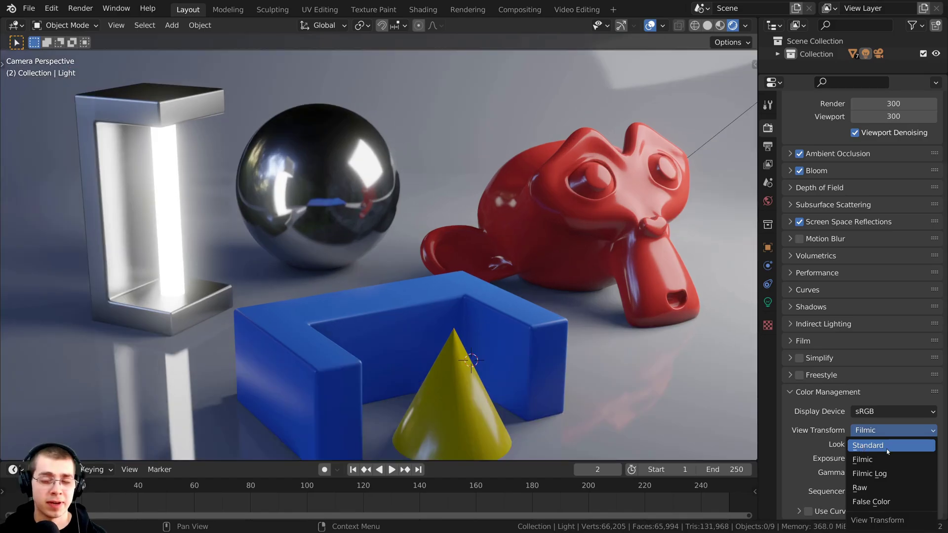
pyautogui.click(879, 447)
pyautogui.click(875, 430)
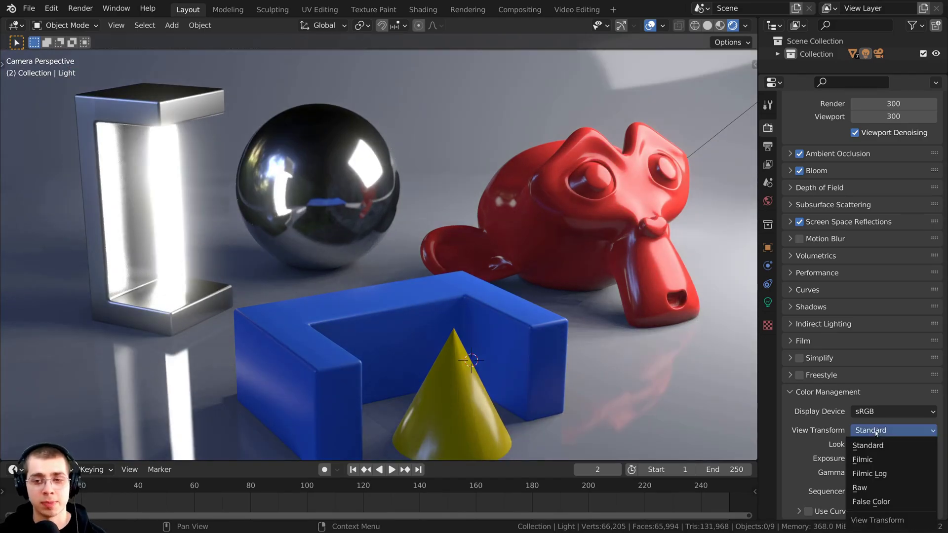
pyautogui.click(879, 460)
pyautogui.click(875, 431)
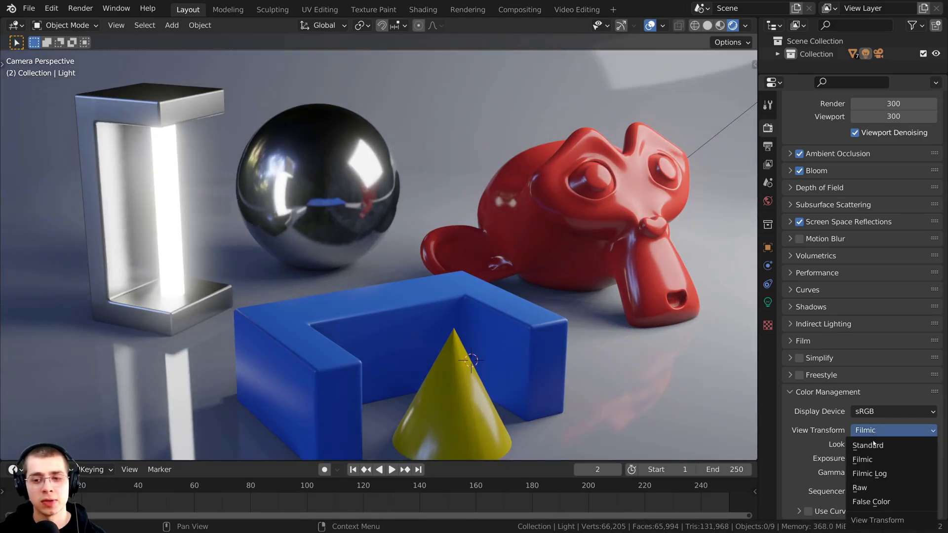
pyautogui.click(870, 445)
pyautogui.click(864, 432)
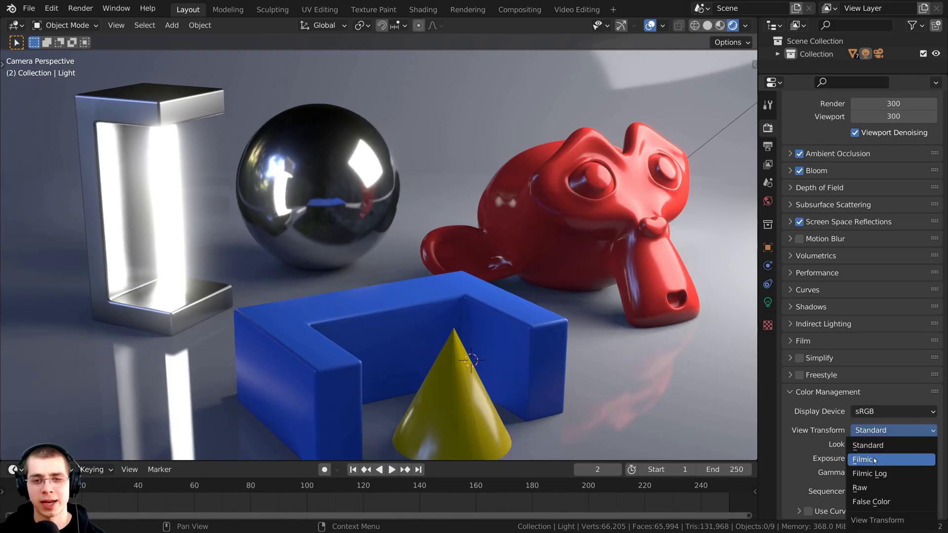
pyautogui.click(875, 459)
pyautogui.scroll(-1, 681, 380)
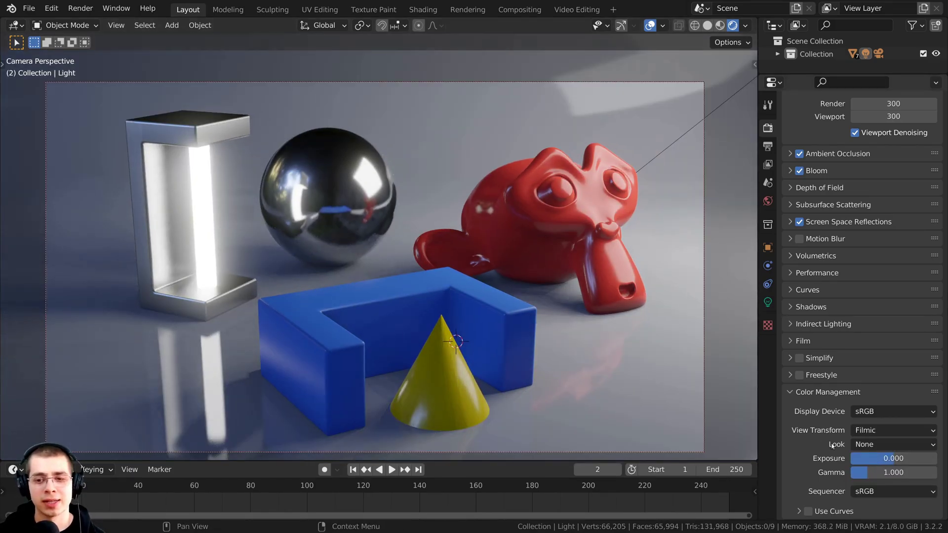
# Step: Compare the Standard view transform once more around the glowing light tube, and return to Filmic
pyautogui.click(874, 430)
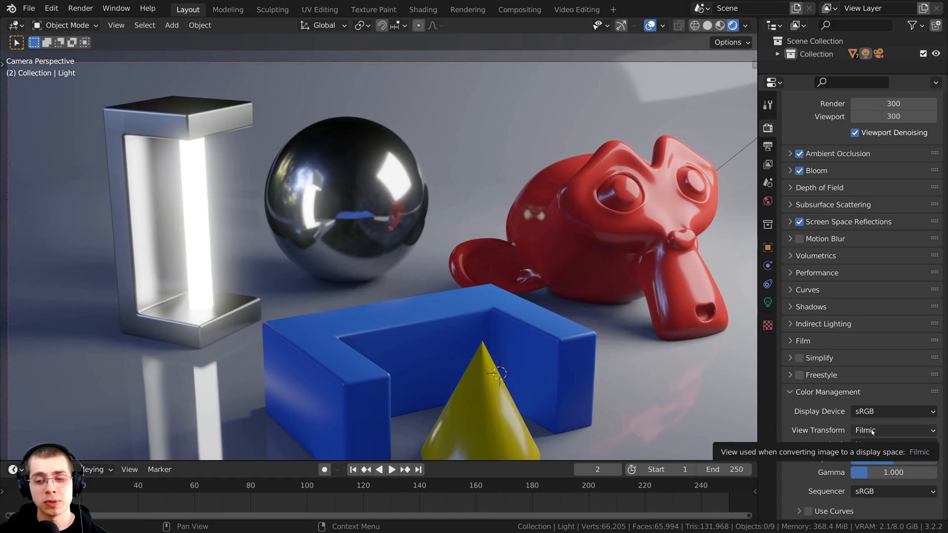
pyautogui.click(874, 431)
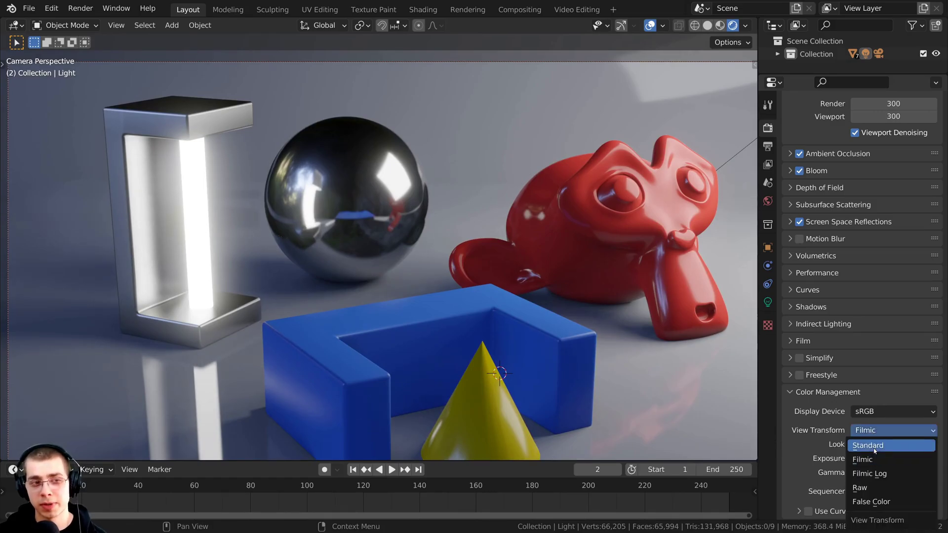
pyautogui.click(874, 447)
pyautogui.click(871, 434)
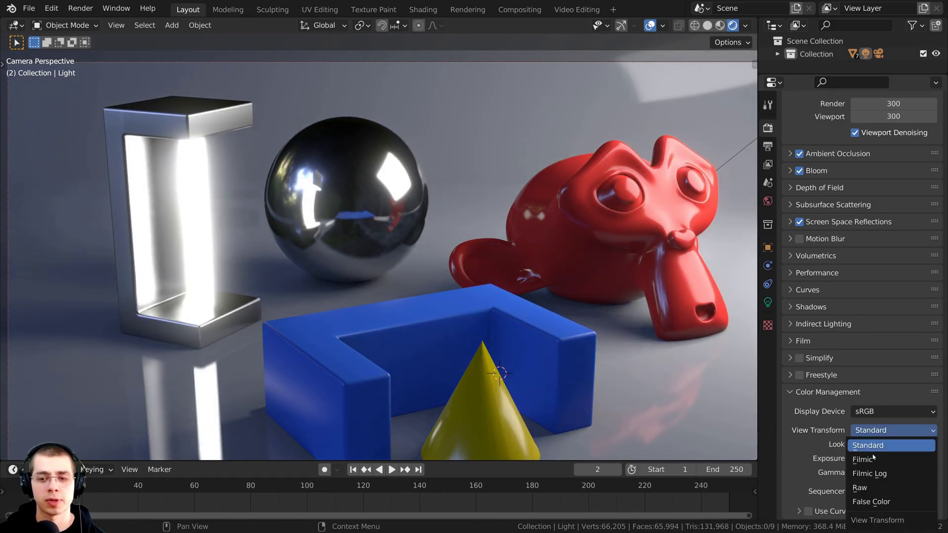
pyautogui.click(874, 447)
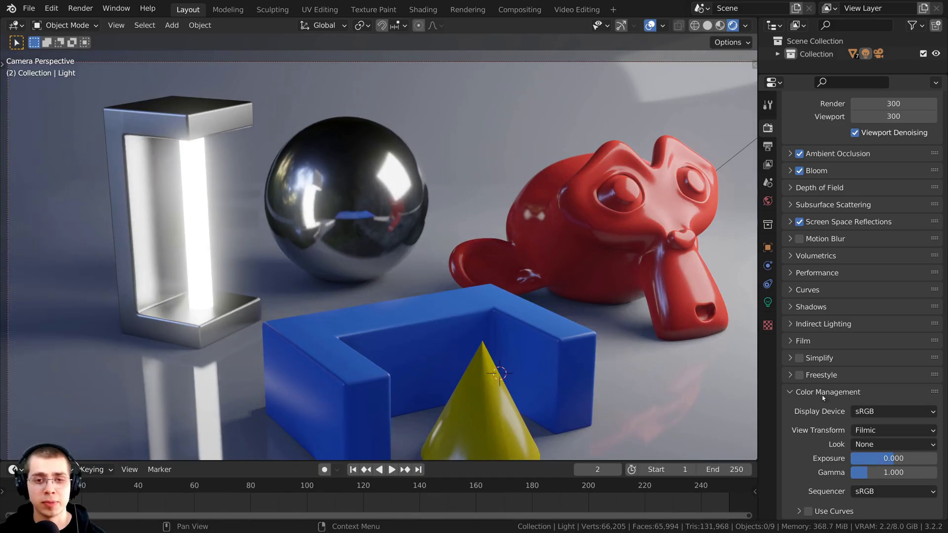
# Step: Set the Color Management Look to High Contrast
pyautogui.scroll(-3, 620, 229)
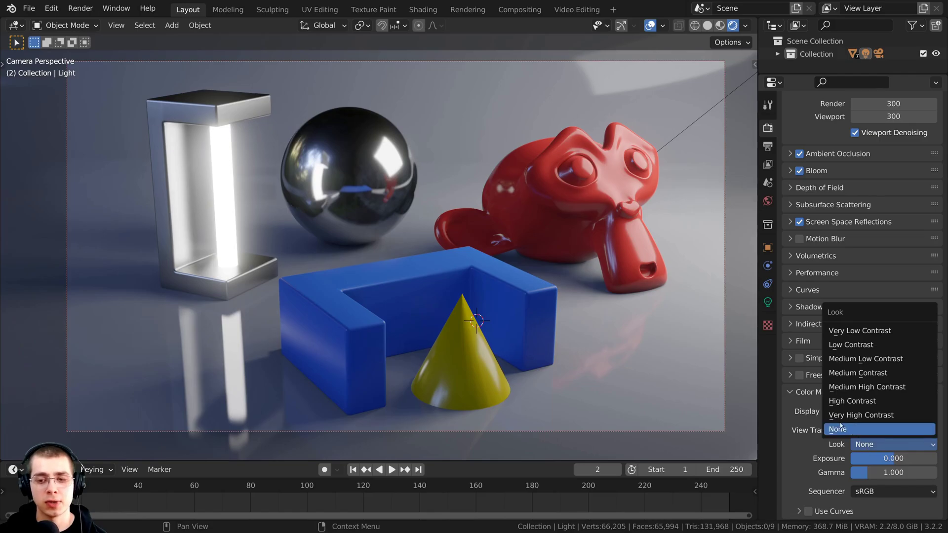
pyautogui.click(852, 401)
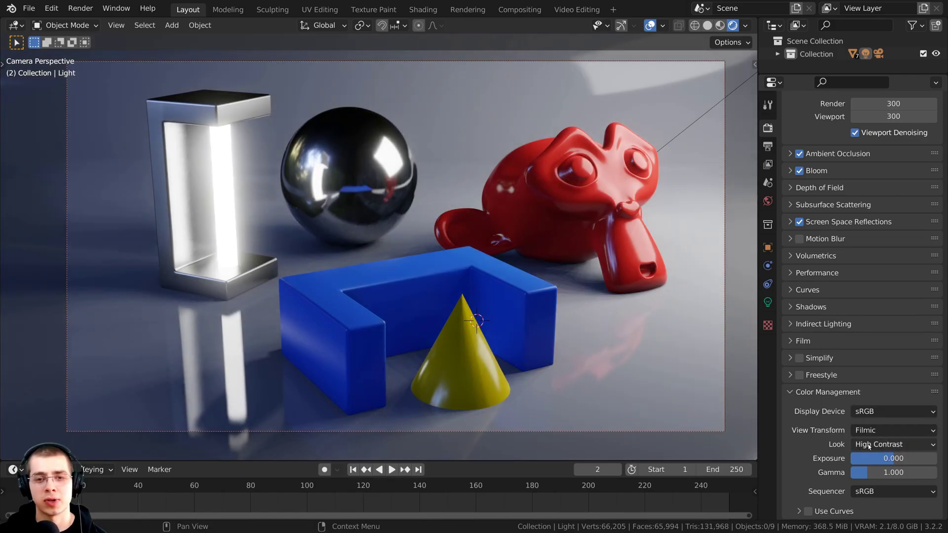
pyautogui.click(883, 444)
pyautogui.click(859, 401)
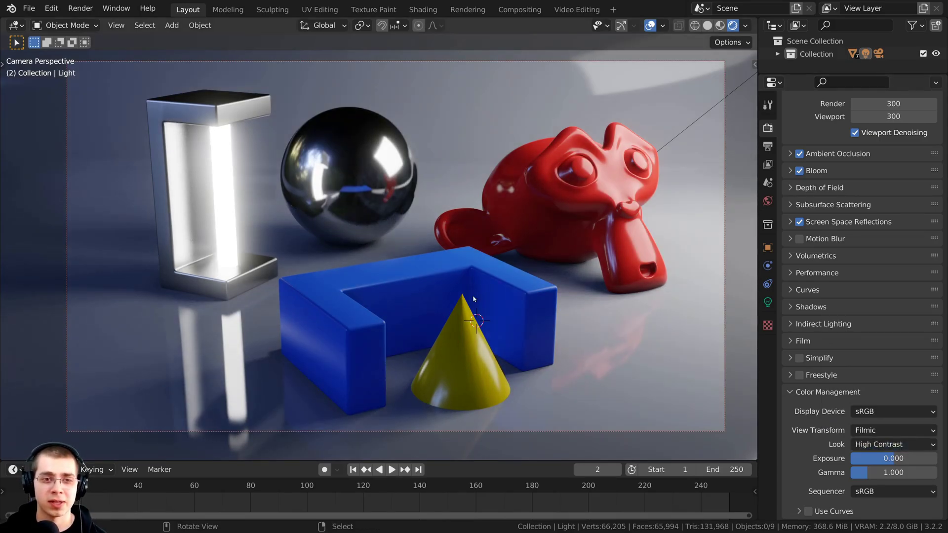
# Step: Examine the contrast on the monkey head up close, and try the Very High Contrast look before returning to High Contrast
pyautogui.scroll(4, 443, 194)
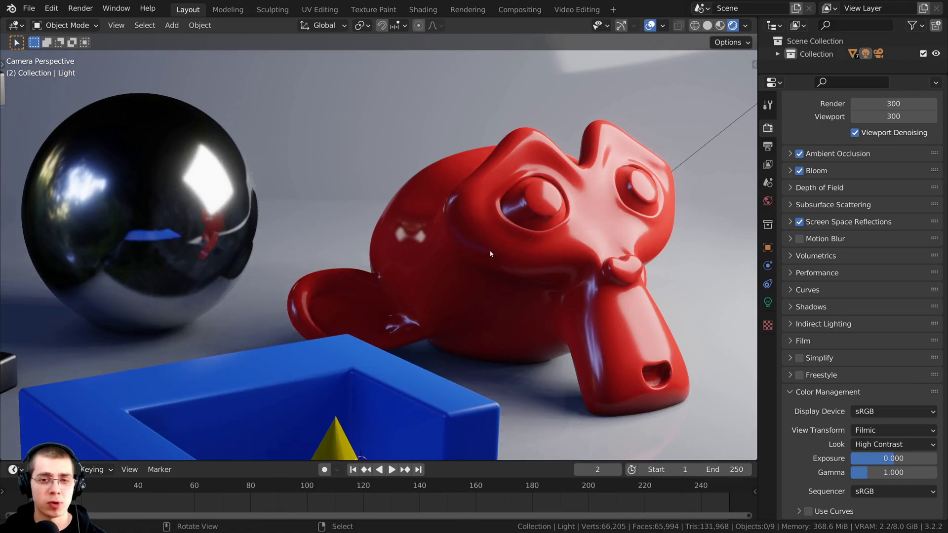
pyautogui.scroll(2, 499, 237)
pyautogui.scroll(-1, 526, 116)
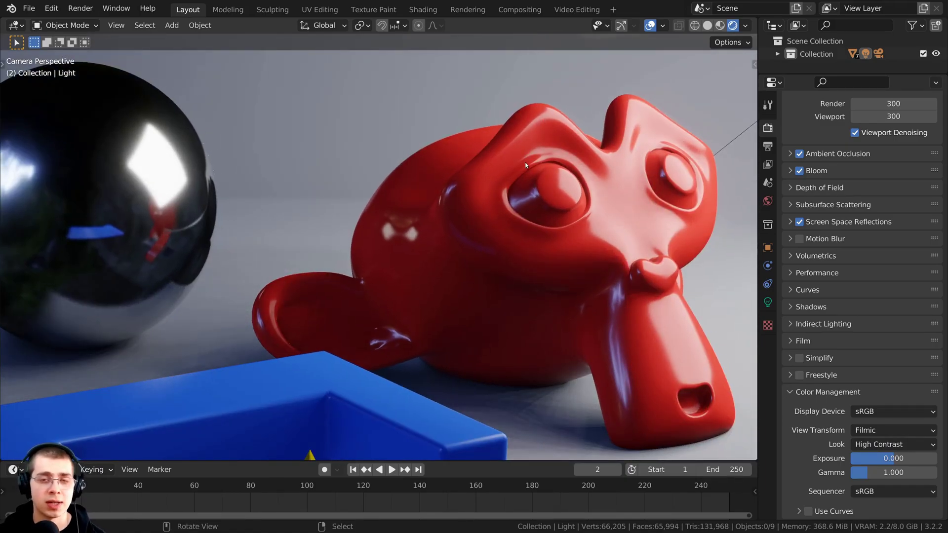
pyautogui.scroll(-6, 524, 168)
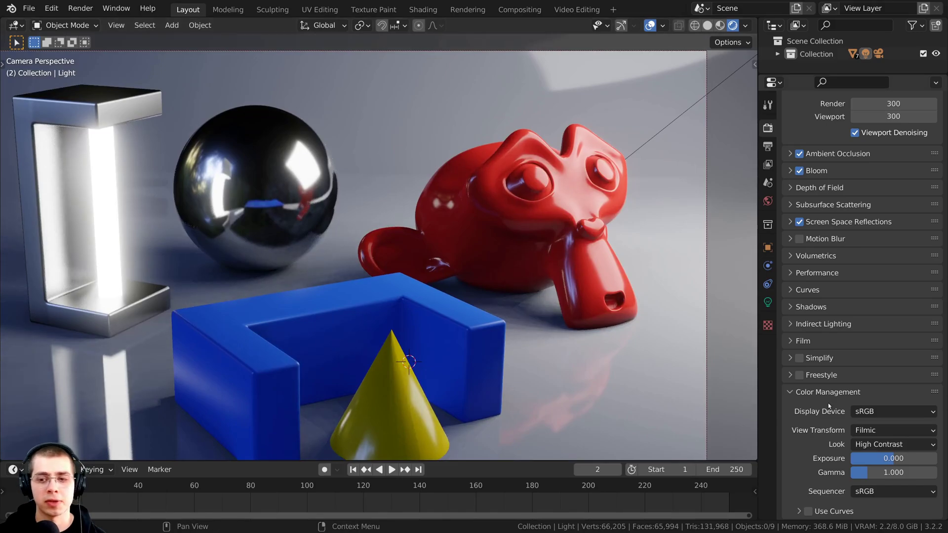
pyautogui.click(859, 445)
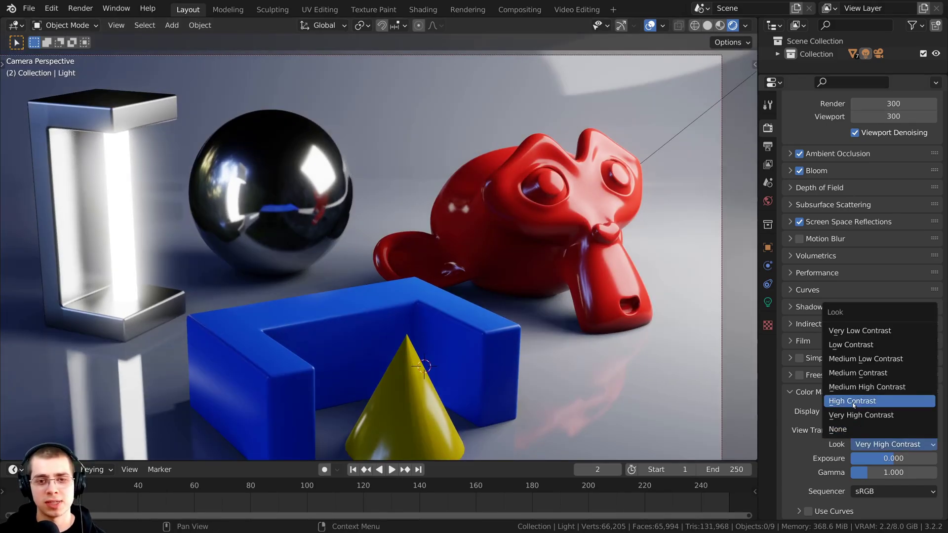
pyautogui.click(853, 402)
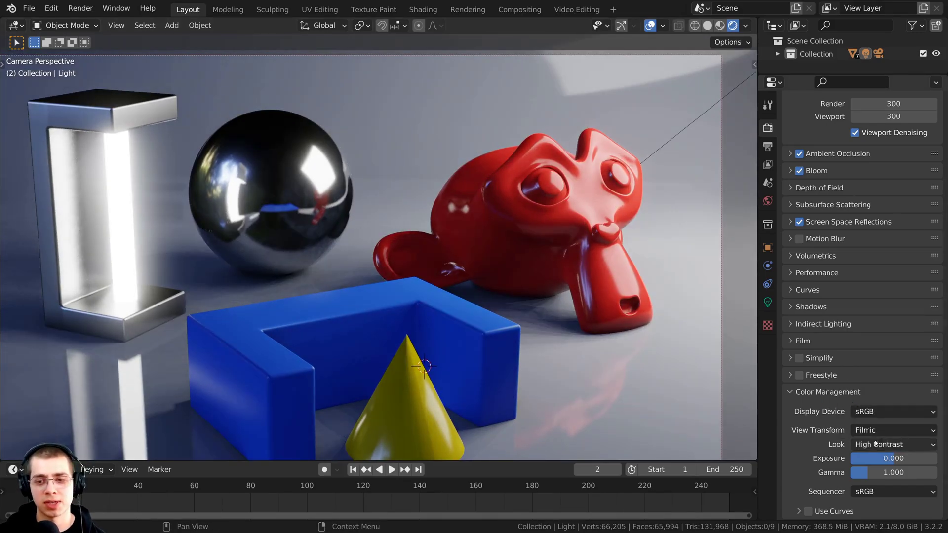
# Step: Add an Irradiance Volume light probe and move it up among the sphere, monkey head and blue block
pyautogui.scroll(-3, 513, 183)
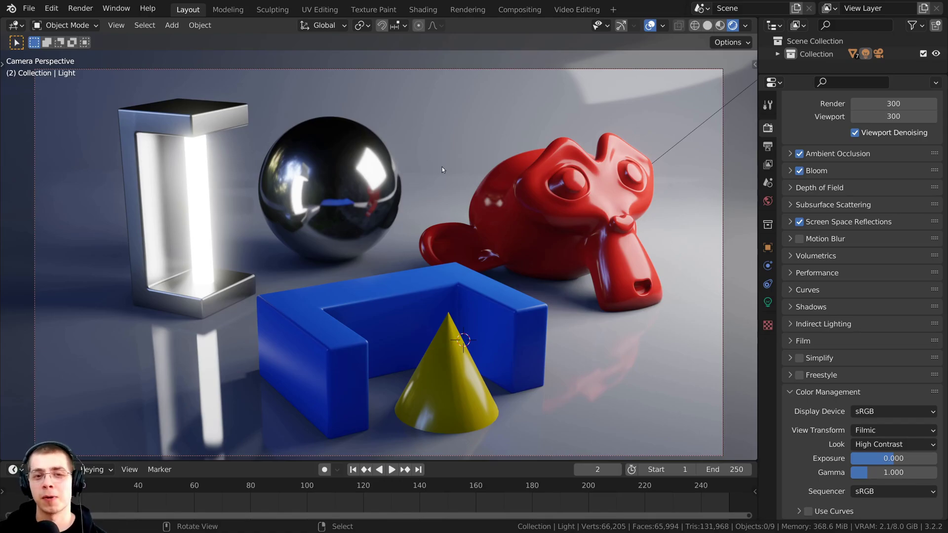
pyautogui.hotkey('shift', 'a')
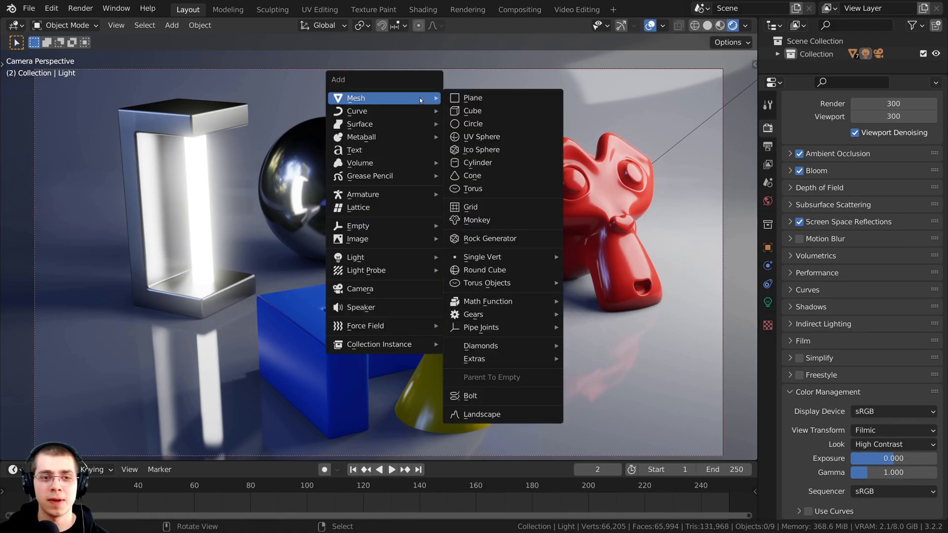
pyautogui.moveTo(354, 274)
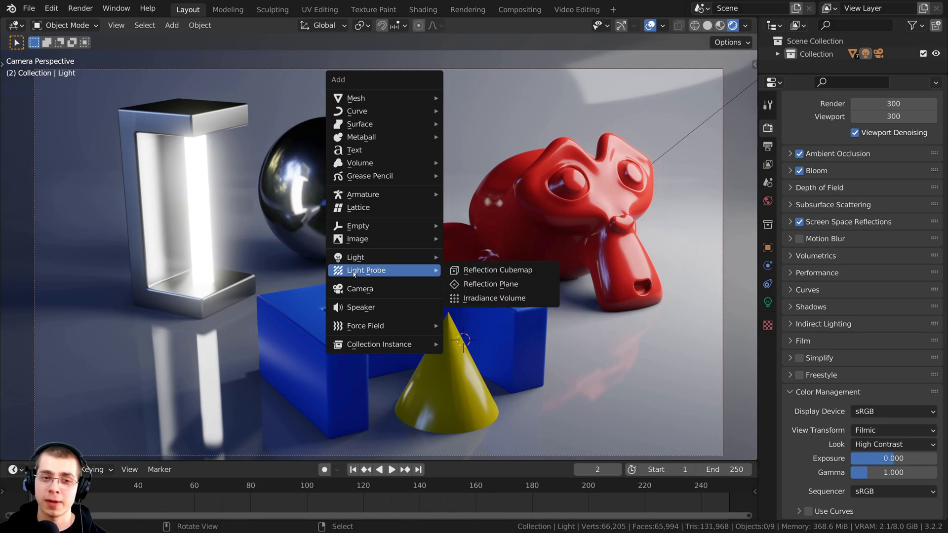
pyautogui.click(490, 300)
pyautogui.moveTo(478, 317); pyautogui.dragTo(495, 321, button='middle')
pyautogui.press('g')
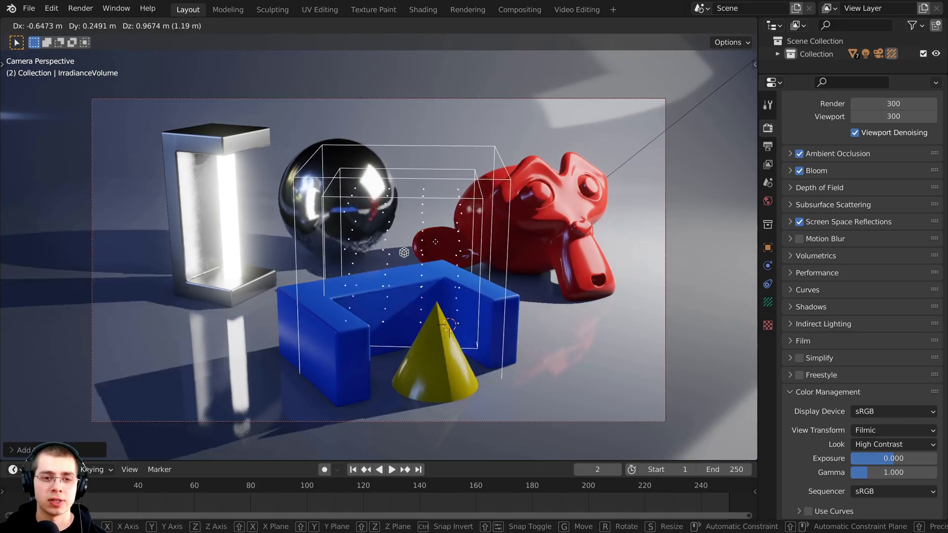
pyautogui.click(450, 253)
# Step: Scale the irradiance volume up until it encloses all the objects, the lights and most of the curved backdrop
pyautogui.scroll(-2, 450, 253)
pyautogui.moveTo(451, 253); pyautogui.dragTo(411, 249, button='middle')
pyautogui.press('s')
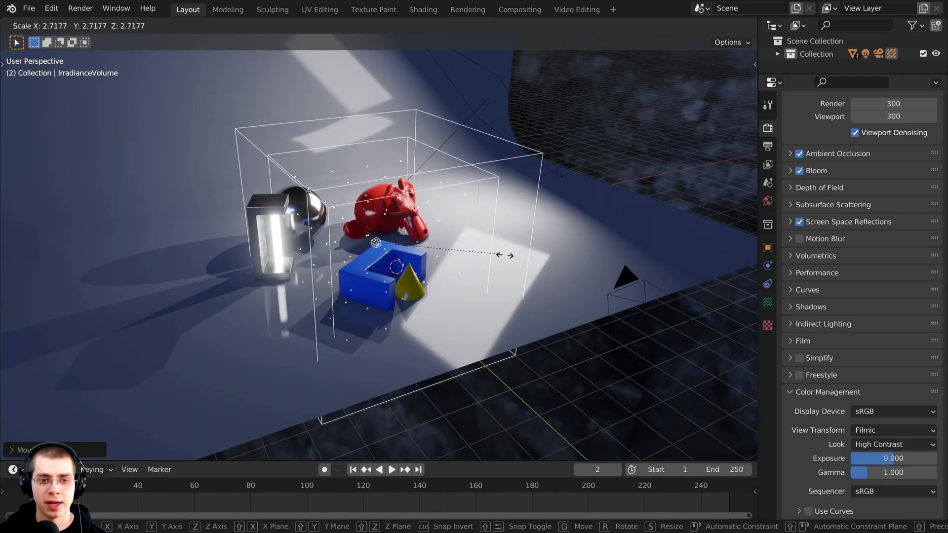
pyautogui.click(600, 260)
pyautogui.scroll(-2, 599, 260)
pyautogui.press('s')
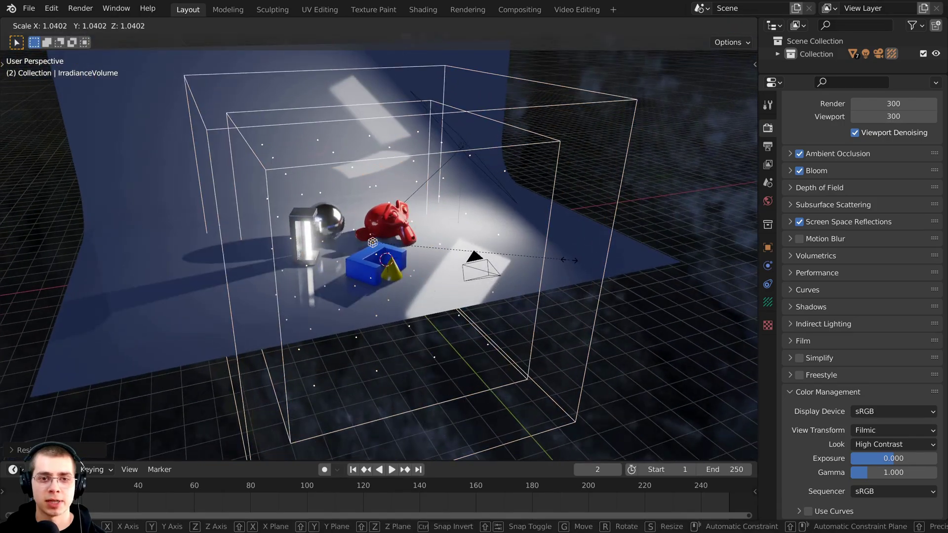
pyautogui.click(615, 262)
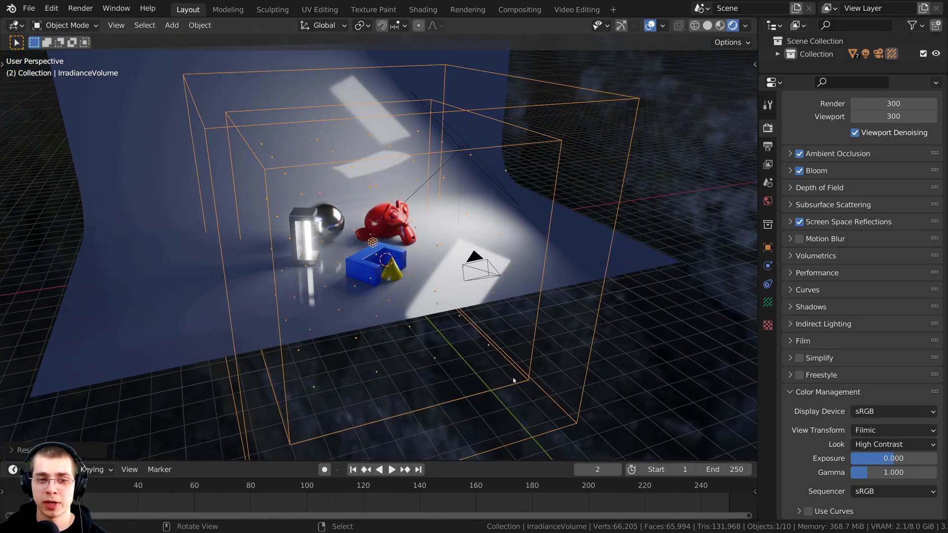
pyautogui.moveTo(548, 240); pyautogui.dragTo(482, 296, button='middle')
pyautogui.press('s')
pyautogui.click(486, 298)
pyautogui.scroll(-2, 438, 230)
pyautogui.moveTo(438, 231); pyautogui.dragTo(505, 344, button='middle')
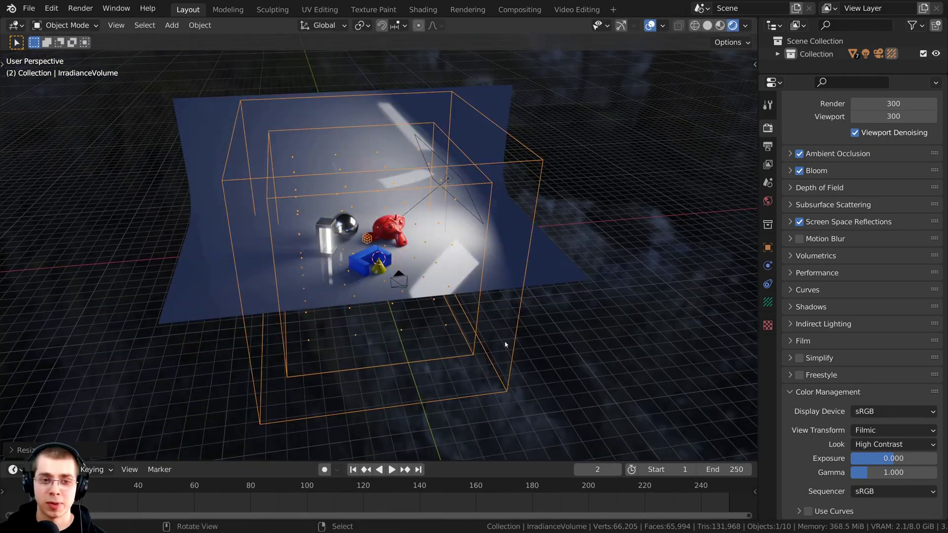
# Step: Inspect the irradiance volume's coverage of the backdrop and objects from several angles, and try scaling it again
pyautogui.scroll(2, 550, 200)
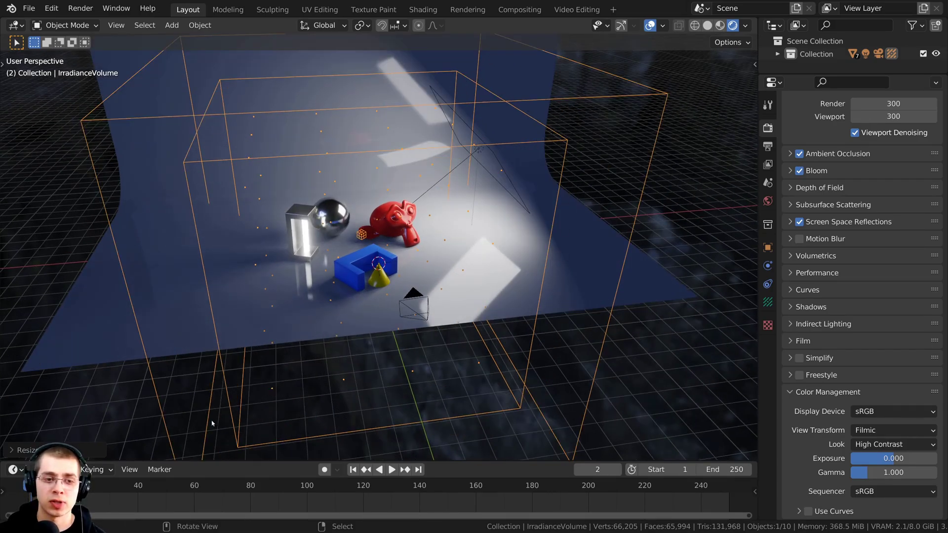
pyautogui.moveTo(390, 171); pyautogui.dragTo(466, 171, button='middle')
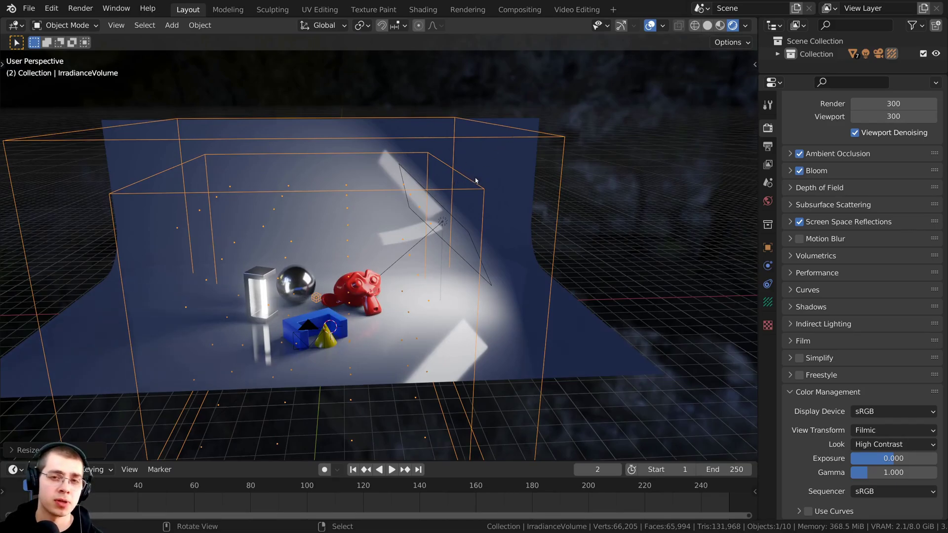
pyautogui.moveTo(508, 142); pyautogui.dragTo(477, 164, button='middle')
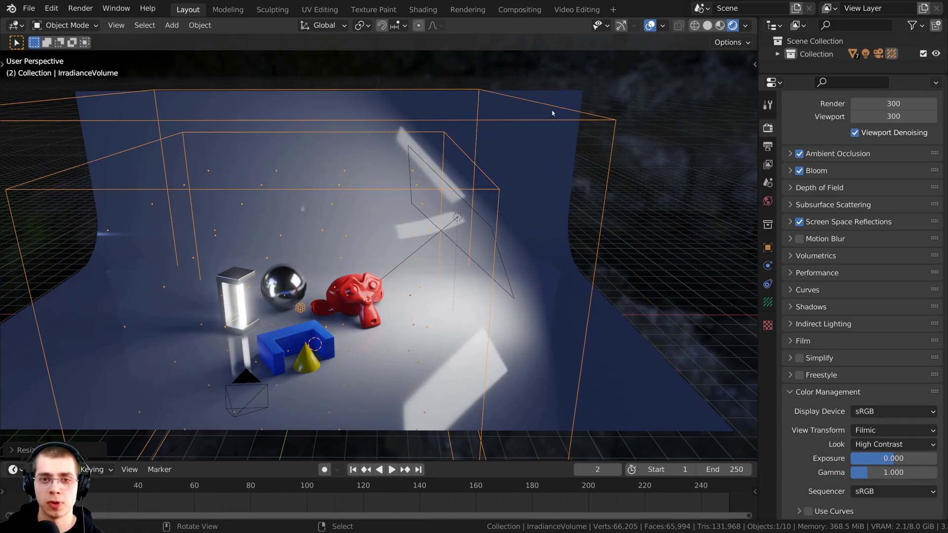
pyautogui.scroll(-3, 552, 113)
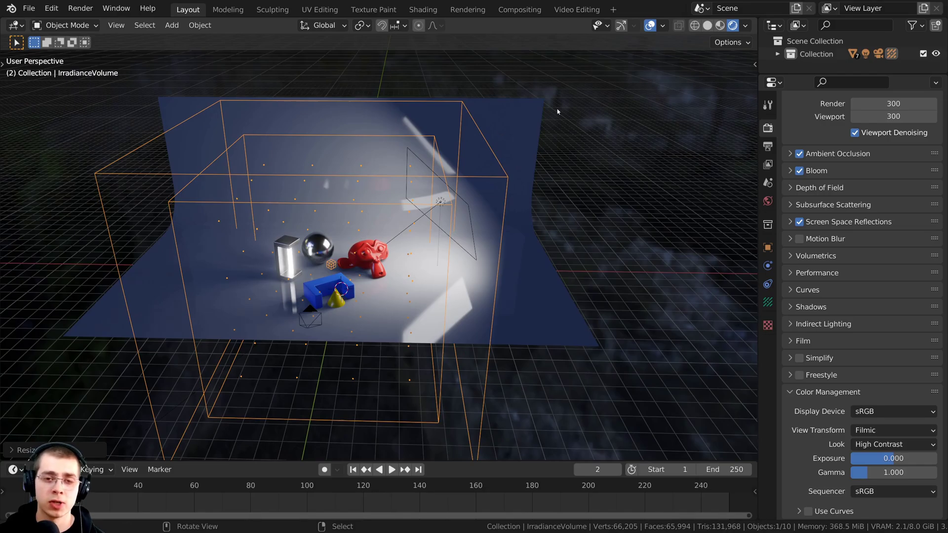
pyautogui.press('s')
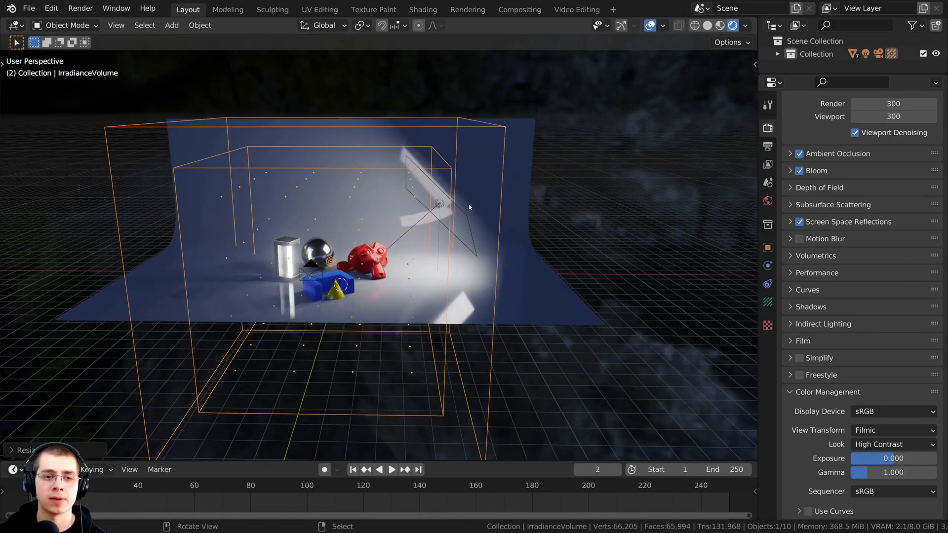
# Step: Shrink the irradiance volume along the global Z axis to about 0.7, keeping the backdrop inside, and adjust its overall size
pyautogui.press('Escape')
pyautogui.scroll(-4, 540, 209)
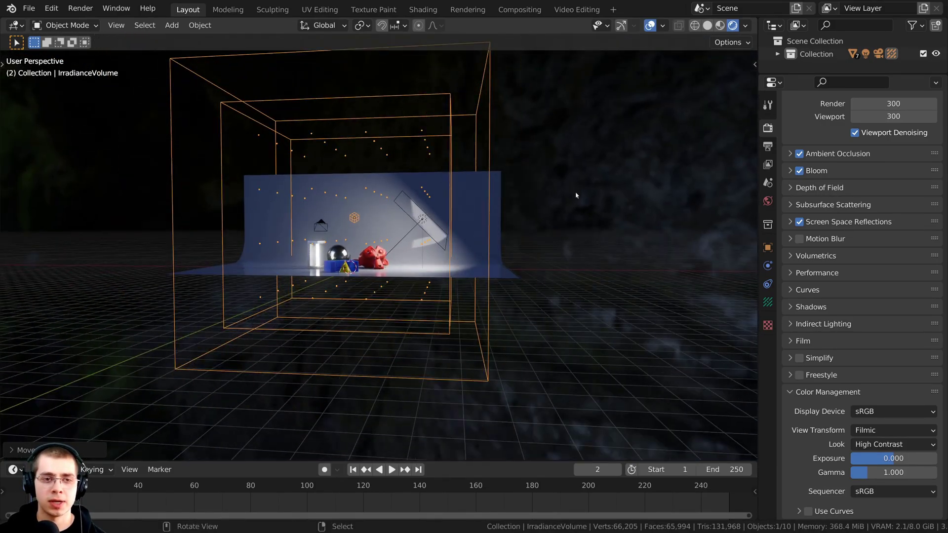
pyautogui.press('s')
pyautogui.press('z')
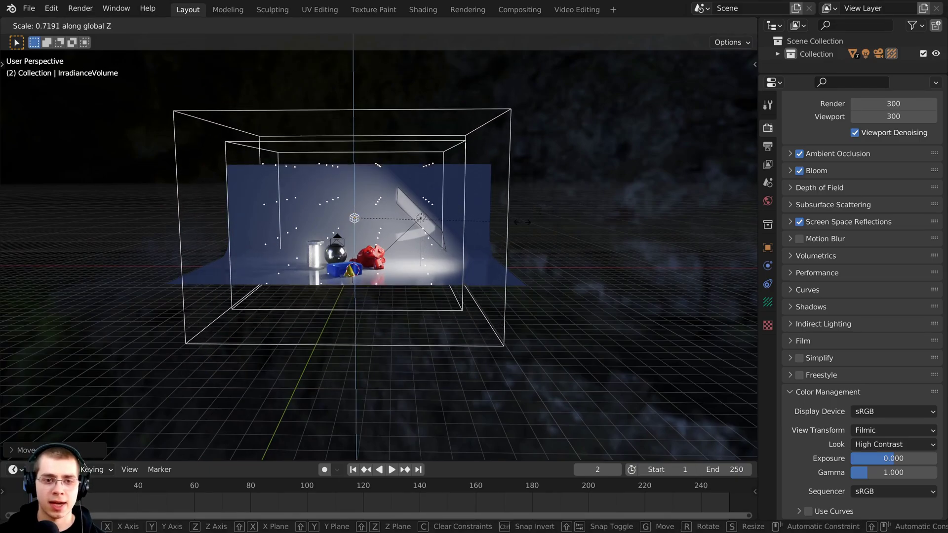
pyautogui.click(524, 223)
pyautogui.press('s')
pyautogui.click(530, 225)
# Step: Widen the irradiance volume along X past both sides of the backdrop and move it so the whole set is enclosed
pyautogui.press('s')
pyautogui.press('x')
pyautogui.click(565, 227)
pyautogui.moveTo(566, 228); pyautogui.dragTo(535, 193, button='middle')
pyautogui.press('s')
pyautogui.press('x')
pyautogui.click(533, 256)
pyautogui.press('g')
pyautogui.click(524, 250)
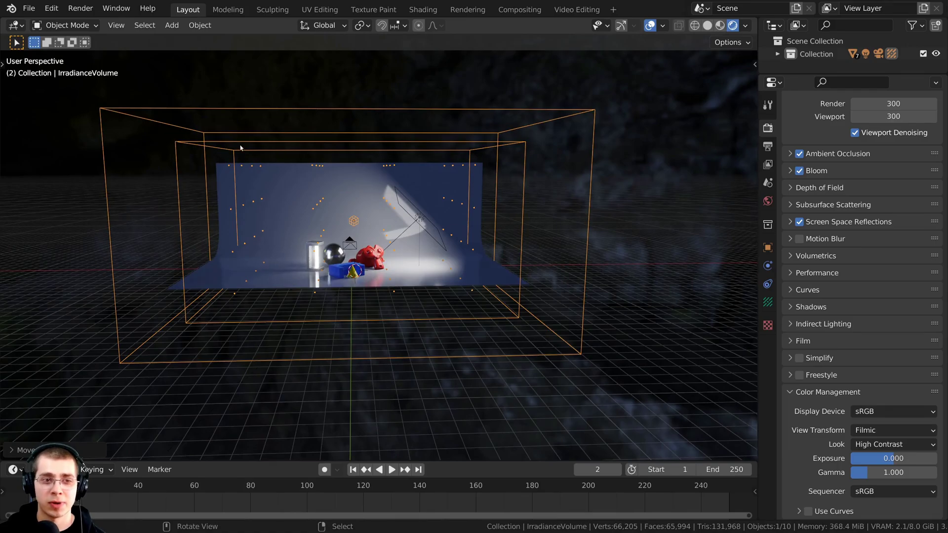
pyautogui.scroll(4, 375, 213)
pyautogui.click(438, 254)
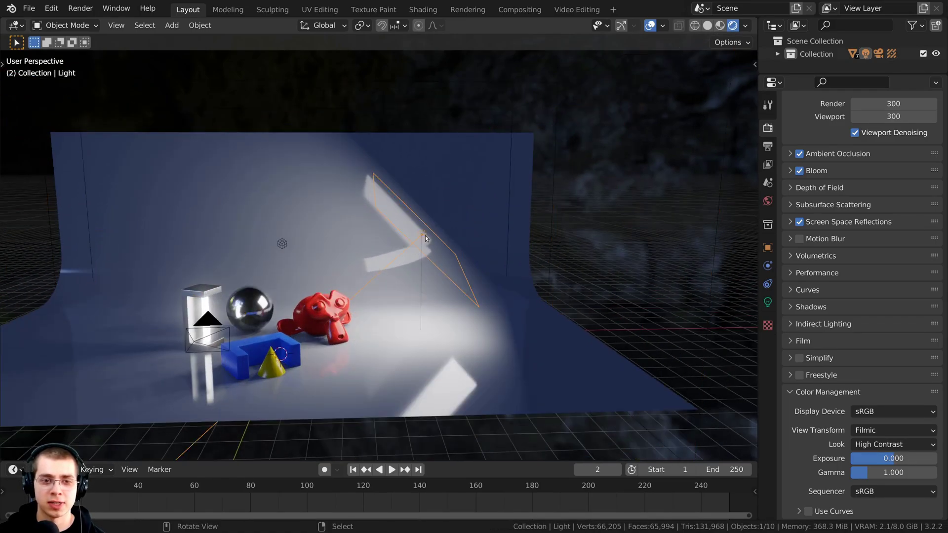
pyautogui.press('g')
pyautogui.rightClick(415, 220)
pyautogui.click(479, 155)
pyautogui.click(479, 158)
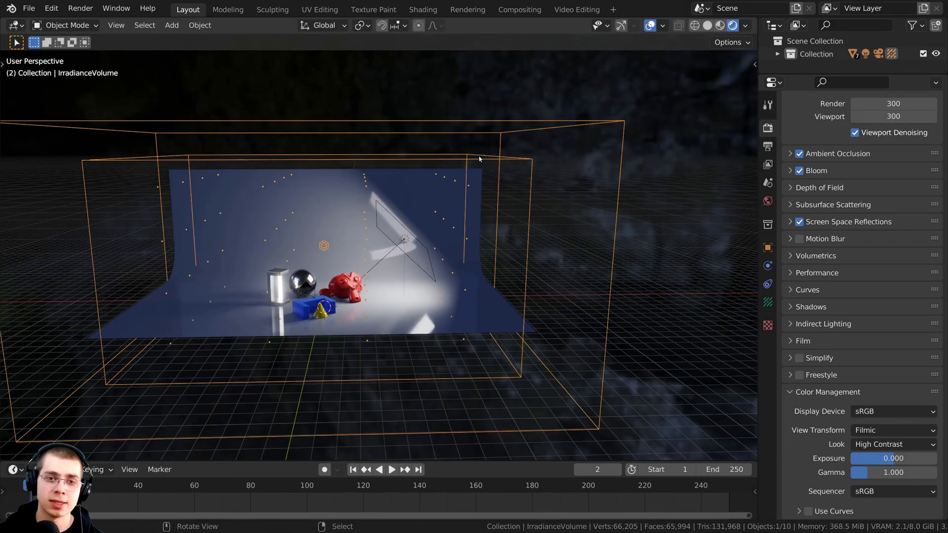
# Step: Open the irradiance volume's probe settings and examine the Distance setting against its inner and outer boundaries from several angles
pyautogui.moveTo(479, 158); pyautogui.dragTo(449, 189, button='middle')
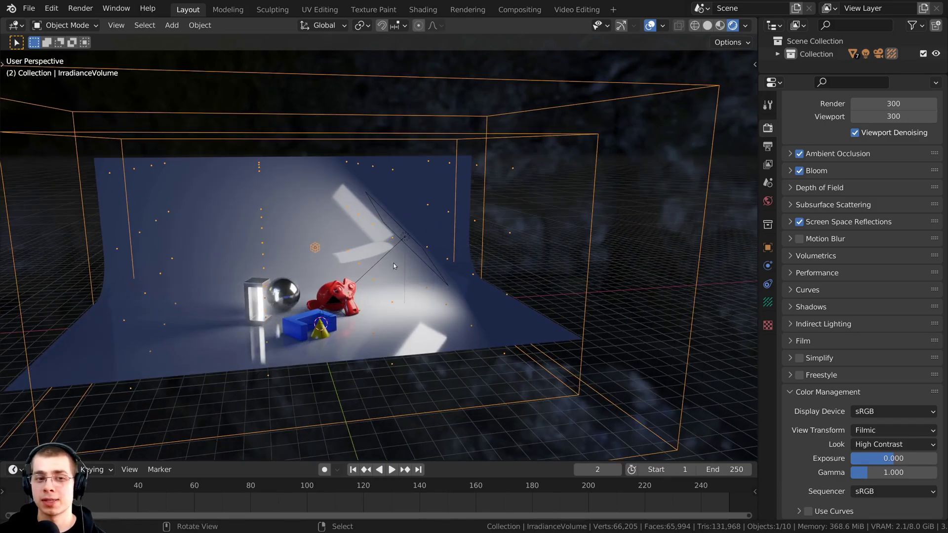
pyautogui.moveTo(393, 263)
pyautogui.mouseDown(button='middle')
pyautogui.moveTo(376, 251)
pyautogui.moveTo(407, 221)
pyautogui.moveTo(402, 247)
pyautogui.mouseUp(button='middle')
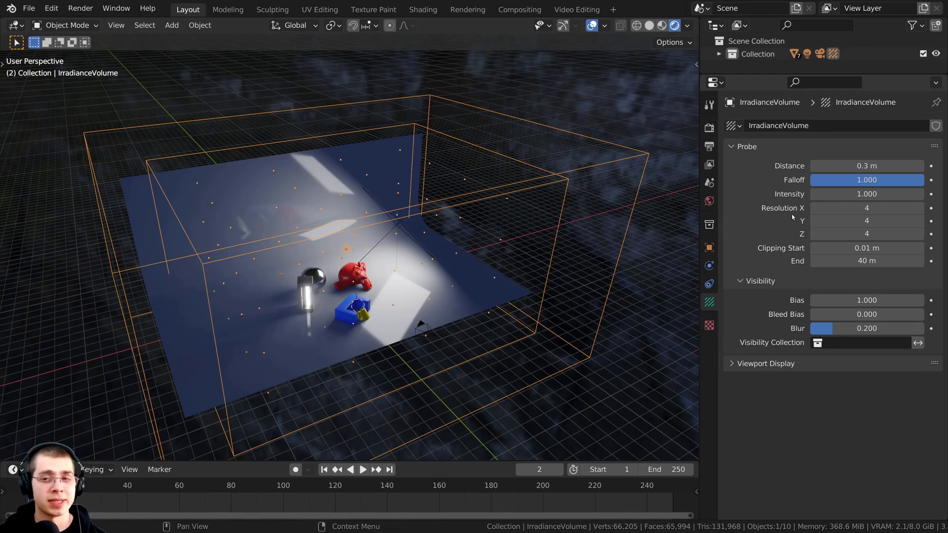
pyautogui.moveTo(486, 276); pyautogui.dragTo(438, 243, button='middle')
pyautogui.scroll(-2, 438, 243)
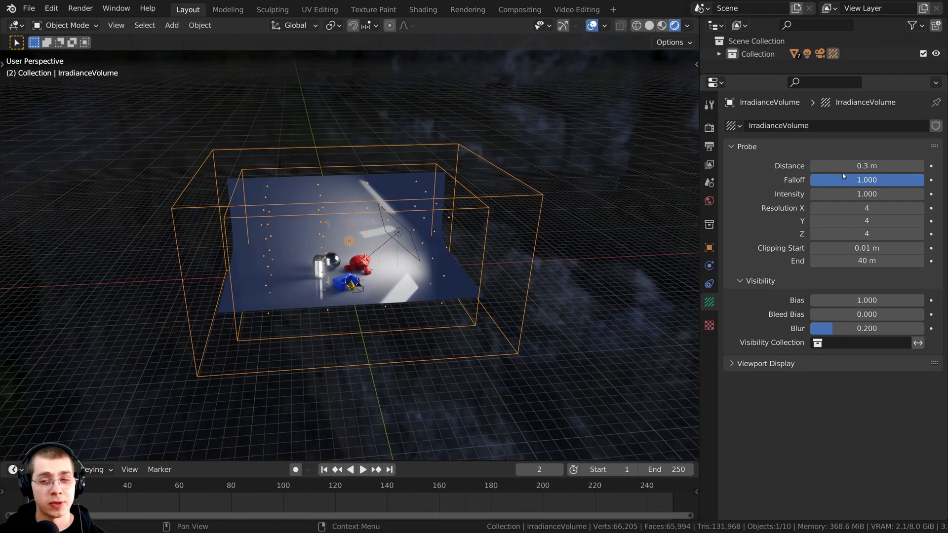
pyautogui.moveTo(850, 167)
pyautogui.mouseDown()
pyautogui.moveTo(904, 166)
pyautogui.moveTo(850, 167)
pyautogui.mouseUp()
pyautogui.moveTo(528, 208); pyautogui.dragTo(456, 280, button='middle')
pyautogui.moveTo(694, 267); pyautogui.dragTo(832, 169, button='middle')
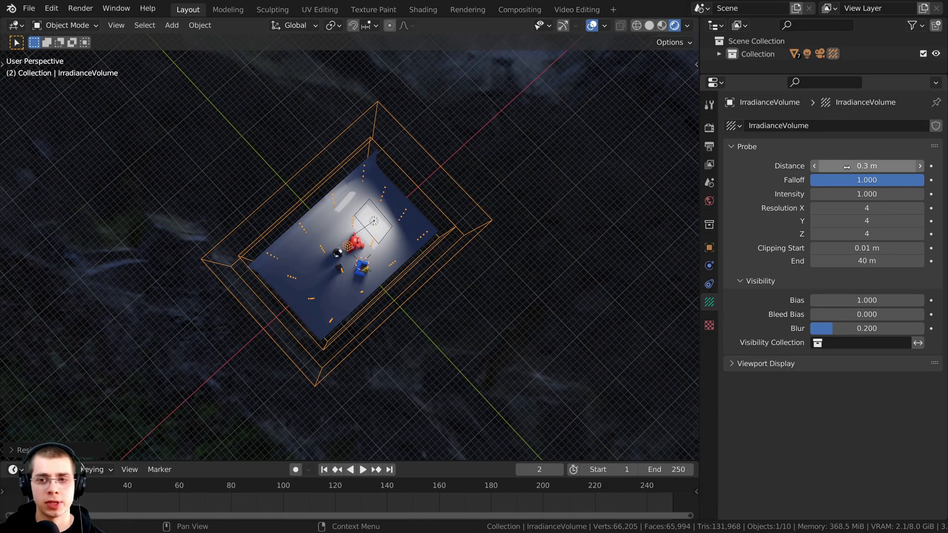
pyautogui.moveTo(565, 203); pyautogui.dragTo(510, 196, button='middle')
pyautogui.scroll(2, 510, 195)
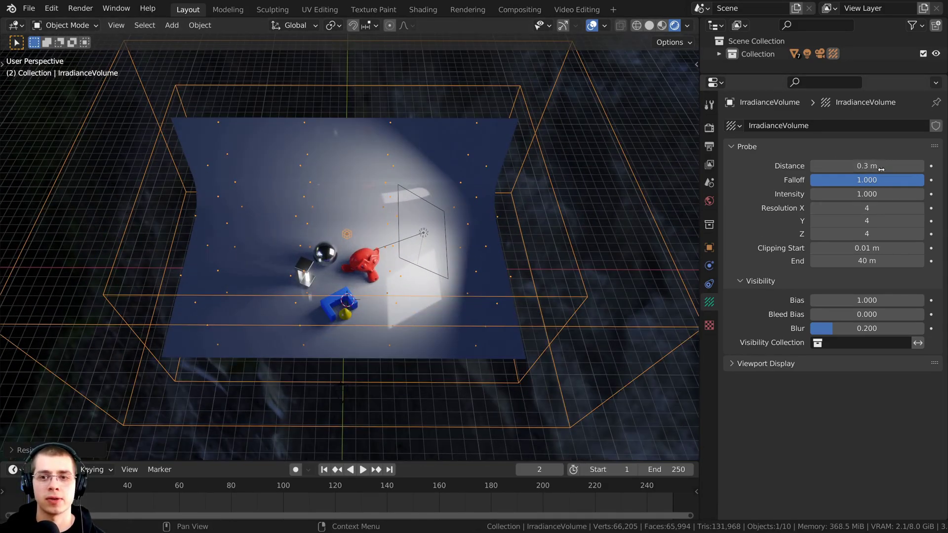
# Step: Check the probe's Falloff setting and view how the volume surrounds the backdrop and objects
pyautogui.moveTo(881, 180); pyautogui.dragTo(923, 180)
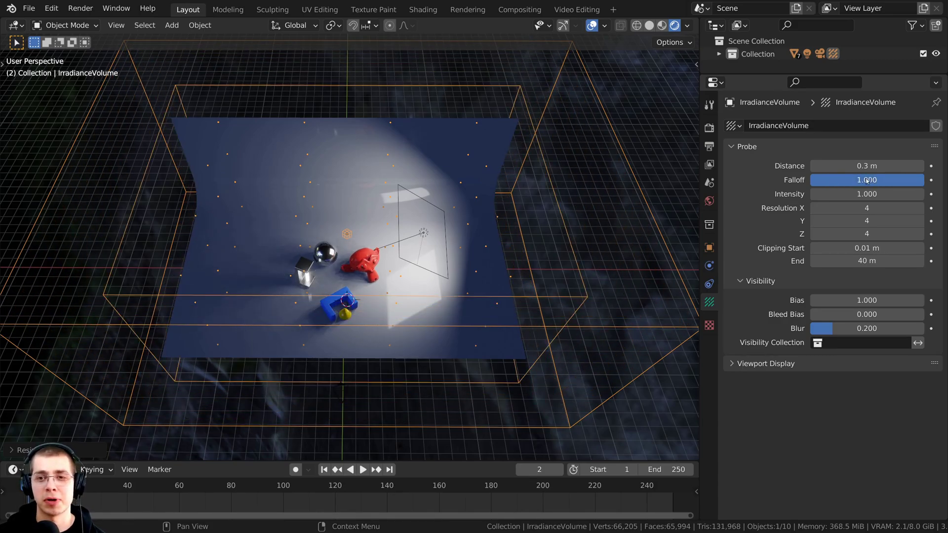
pyautogui.scroll(-1, 571, 212)
pyautogui.moveTo(568, 220); pyautogui.dragTo(587, 206, button='middle')
pyautogui.scroll(2, 587, 206)
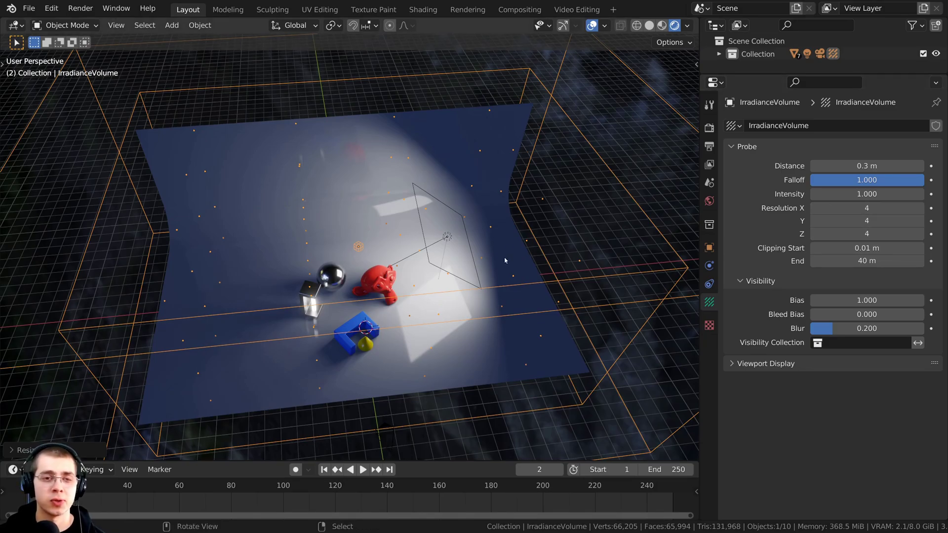
pyautogui.moveTo(444, 213); pyautogui.dragTo(552, 205, button='middle')
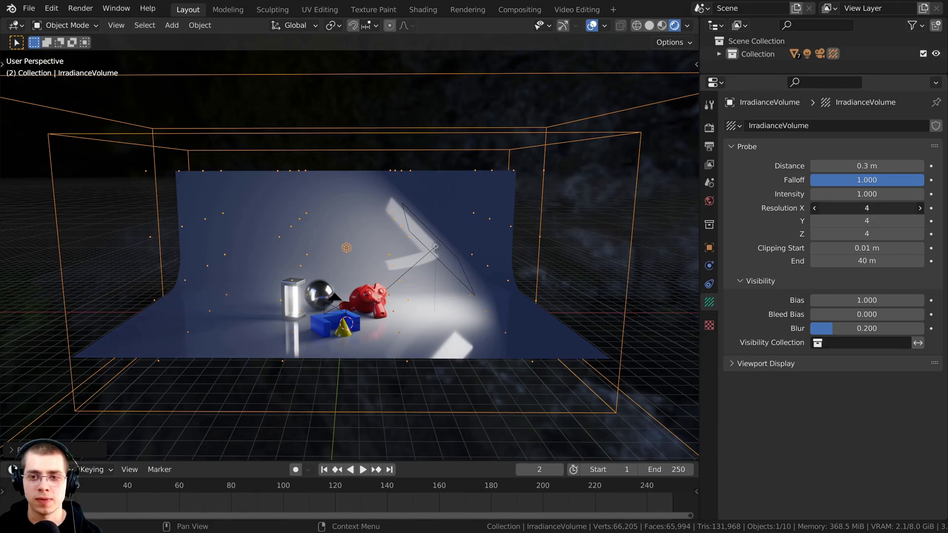
# Step: Set the irradiance volume's probe resolution to 8 in X, Y and Z
pyautogui.moveTo(866, 208)
pyautogui.mouseDown()
pyautogui.moveTo(866, 233)
pyautogui.moveTo(851, 210)
pyautogui.mouseUp()
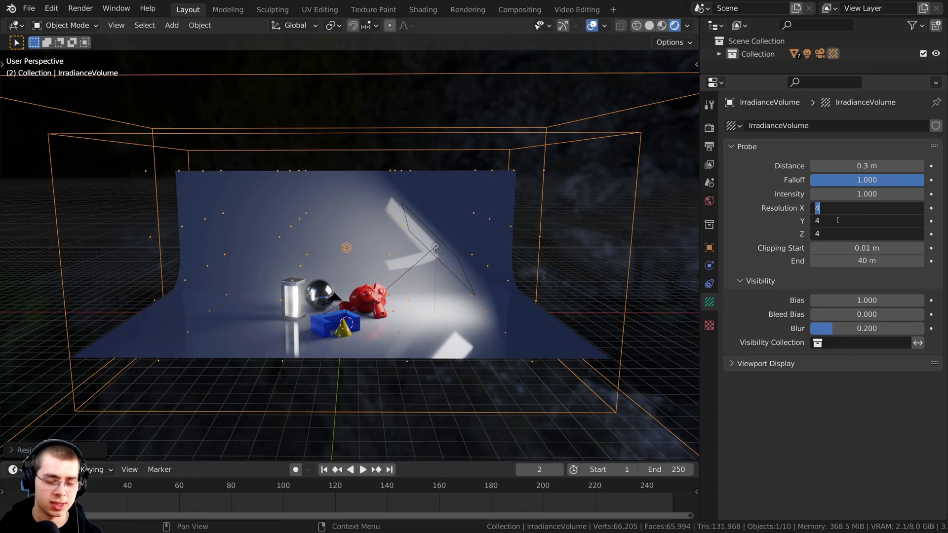
pyautogui.write('8')
pyautogui.press('Return')
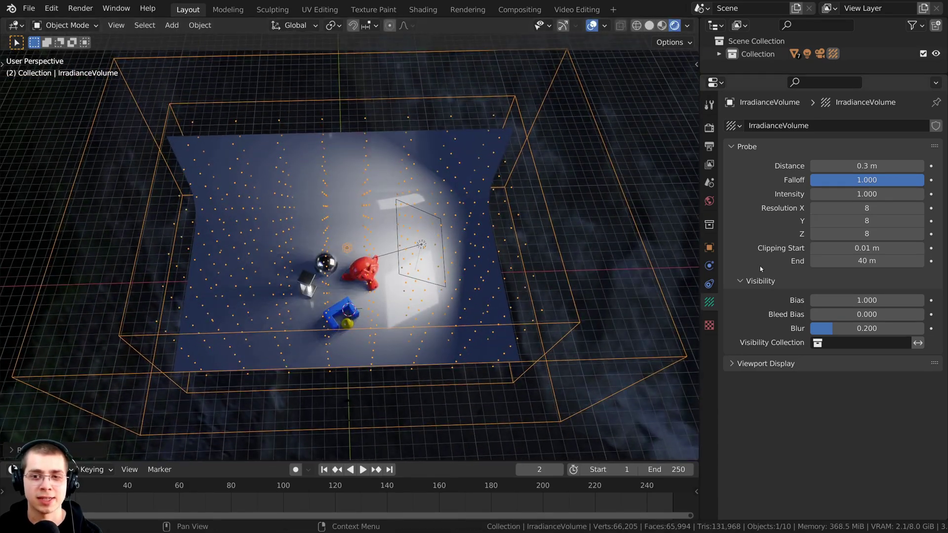
# Step: Raise the irradiance volume's X resolution to 14 and check the denser probe points across the backdrop
pyautogui.moveTo(839, 207); pyautogui.dragTo(872, 208)
pyautogui.click(853, 208)
pyautogui.write('14')
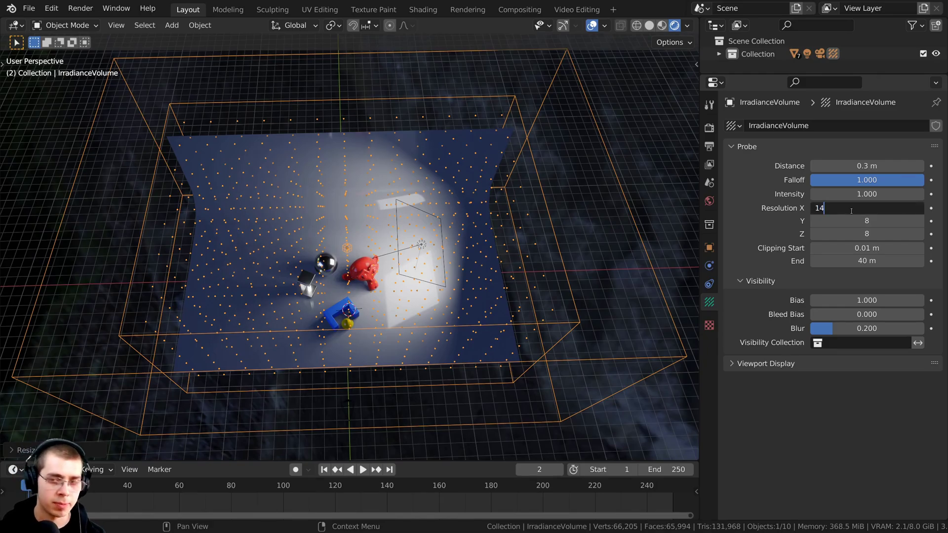
pyautogui.press('Return')
pyautogui.moveTo(493, 341); pyautogui.dragTo(515, 280, button='middle')
pyautogui.scroll(2, 515, 280)
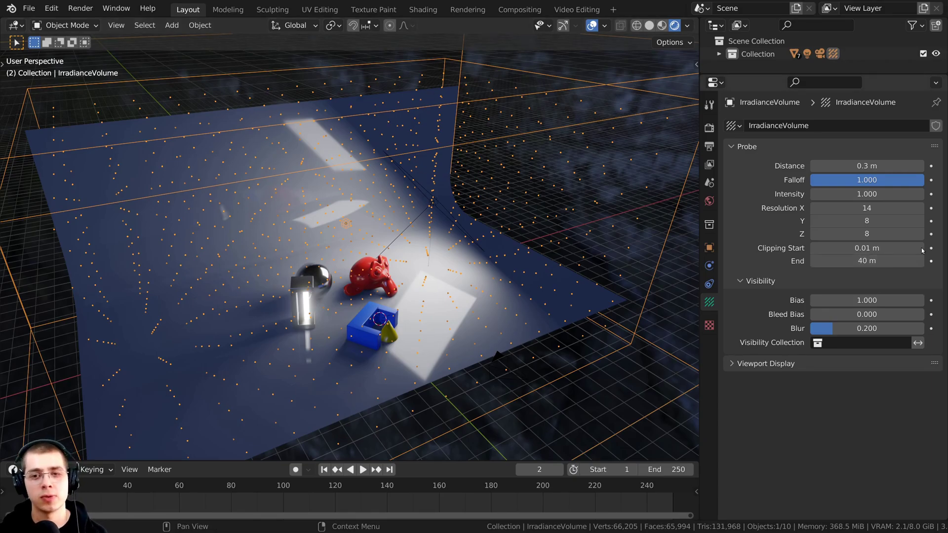
pyautogui.moveTo(489, 187); pyautogui.dragTo(456, 176, button='middle')
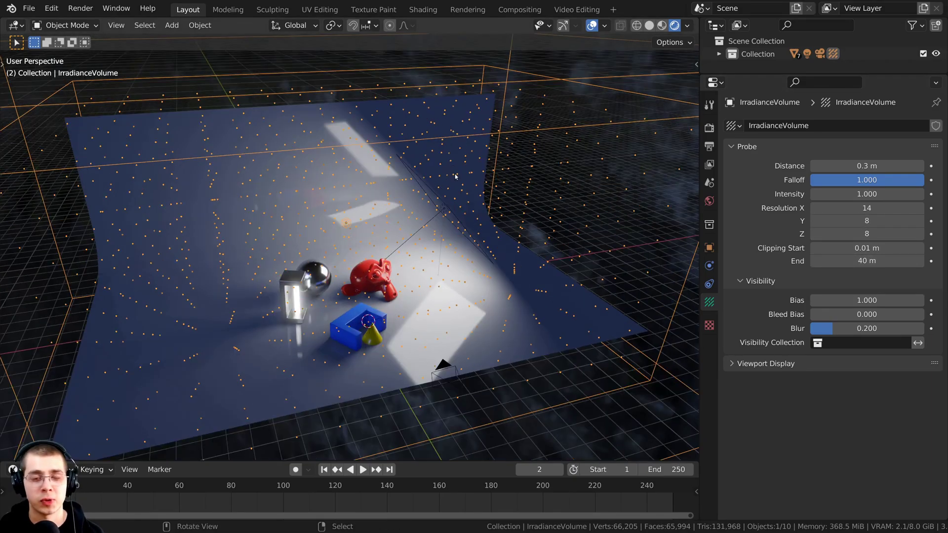
# Step: Bake the indirect lighting for the scene in the Eevee render settings
pyautogui.click(704, 132)
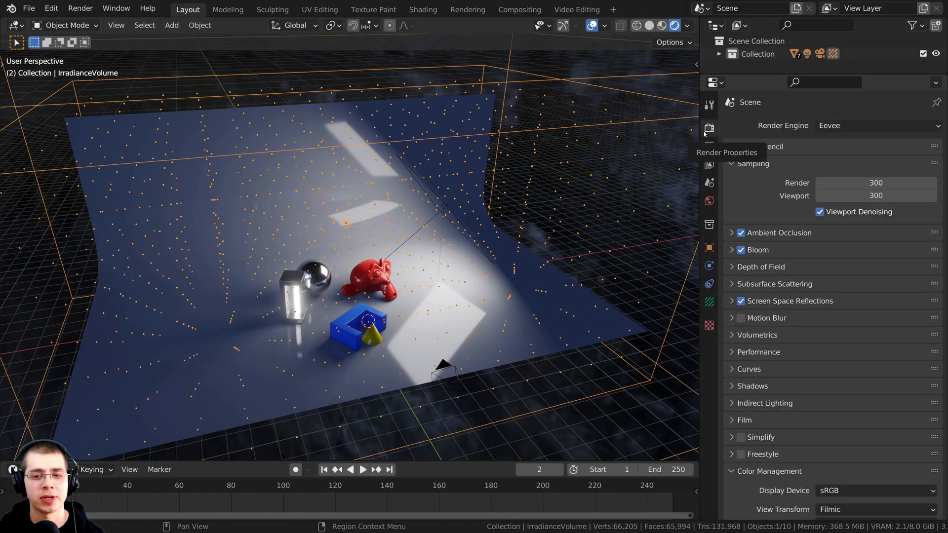
pyautogui.scroll(-4, 739, 390)
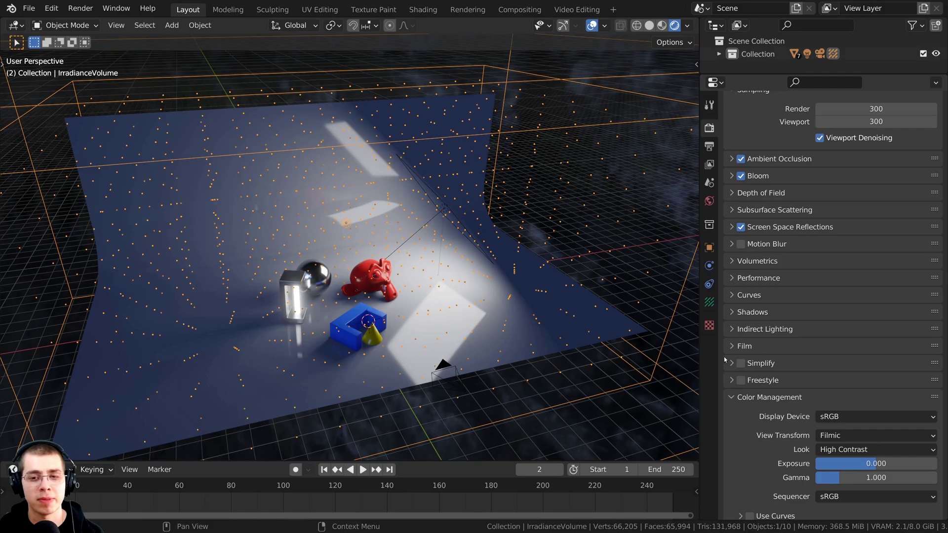
pyautogui.click(732, 329)
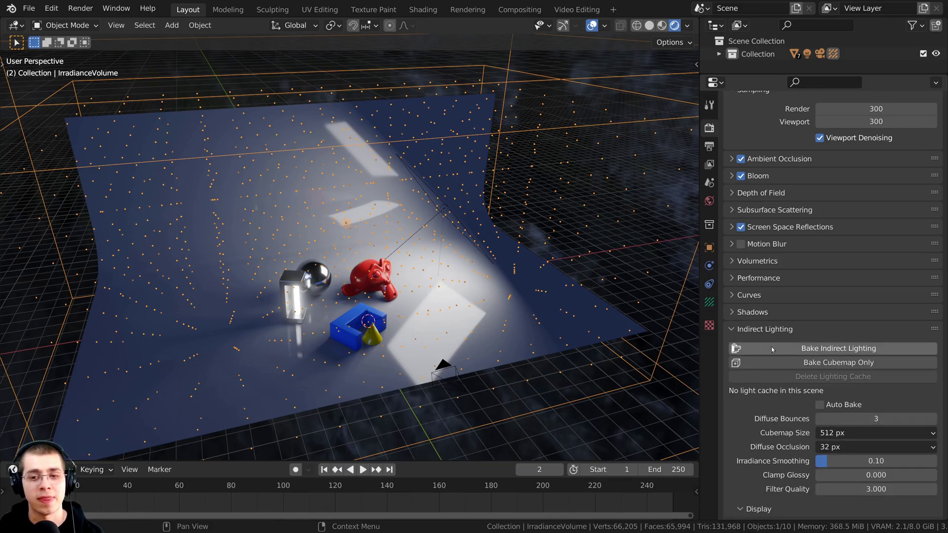
pyautogui.click(806, 349)
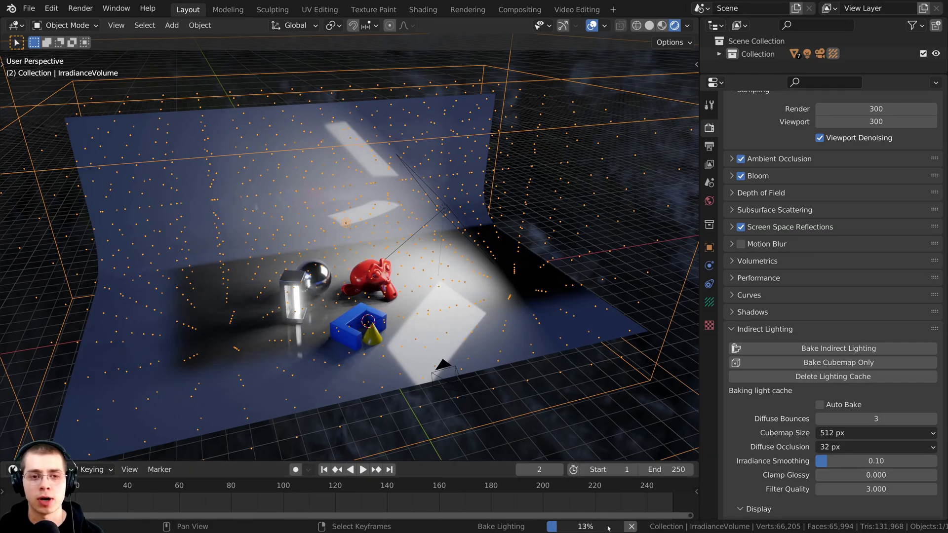
# Step: Inspect the baked light around the lamp, sphere, monkey head and blue block during and after baking
pyautogui.moveTo(425, 257); pyautogui.dragTo(308, 255, button='middle')
pyautogui.scroll(5, 428, 270)
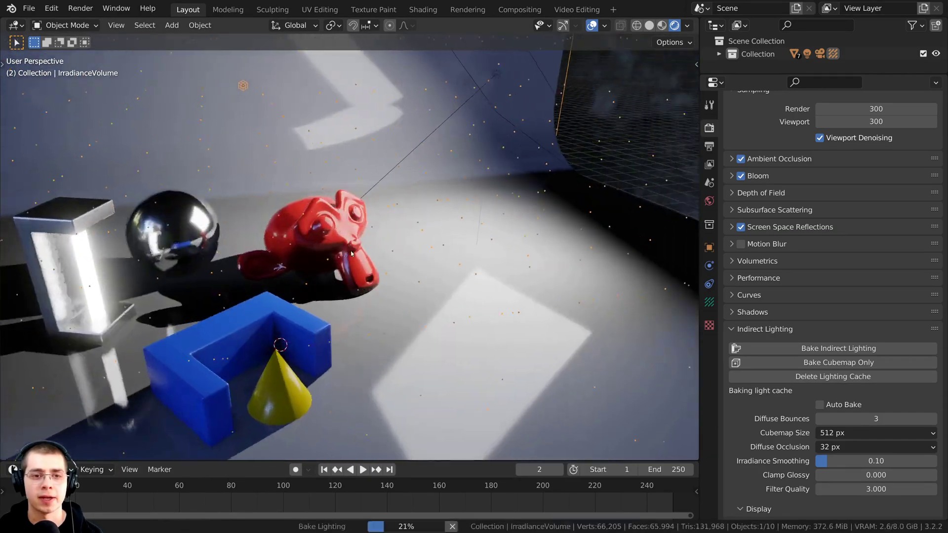
pyautogui.moveTo(307, 254); pyautogui.dragTo(291, 276, button='middle')
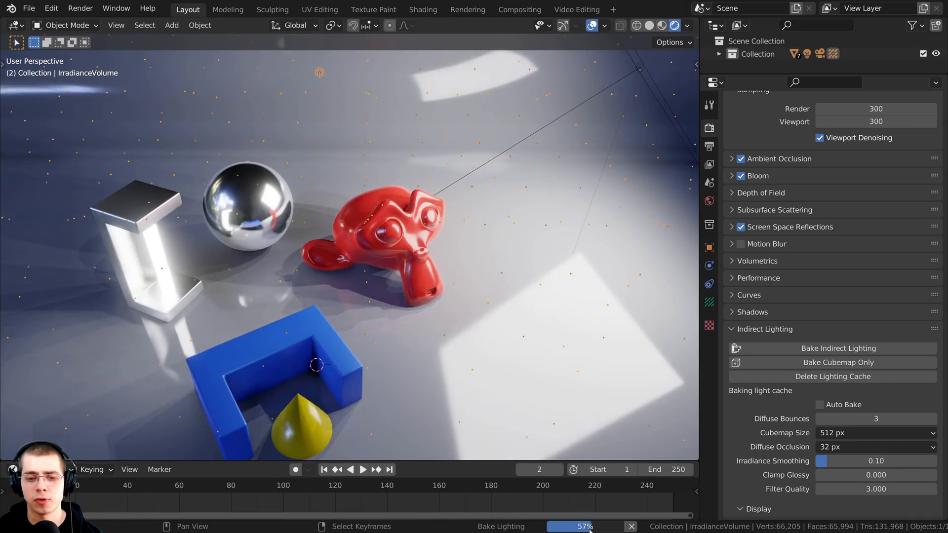
pyautogui.moveTo(293, 310); pyautogui.dragTo(637, 360, button='middle')
pyautogui.moveTo(469, 329); pyautogui.dragTo(387, 228, button='middle')
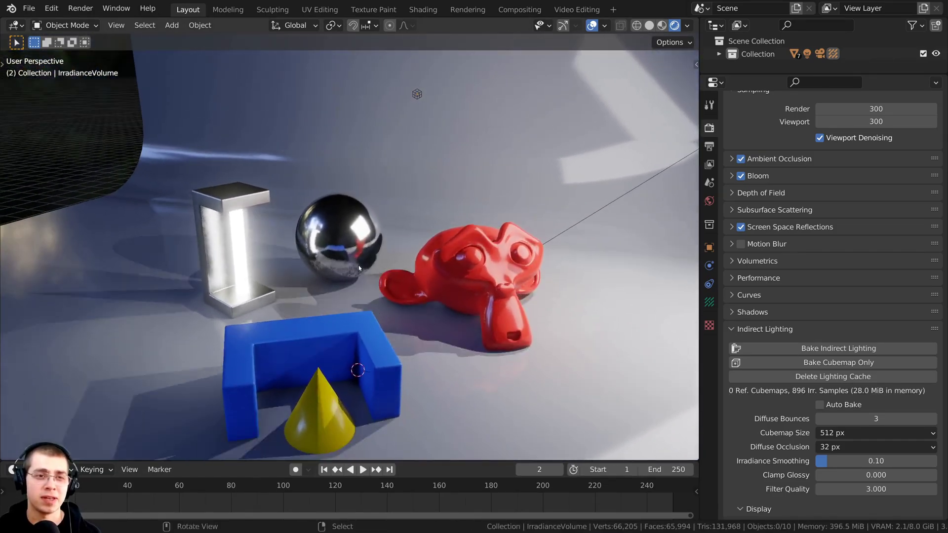
pyautogui.scroll(-2, 333, 259)
pyautogui.scroll(2, 387, 228)
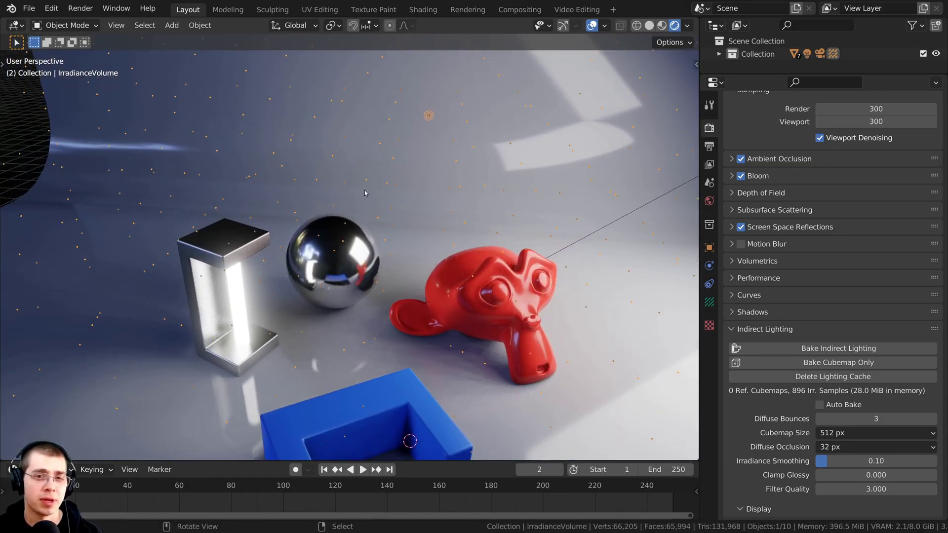
# Step: Try moving the metal sphere along X and back along Y behind the monkey head without rebaking the lighting
pyautogui.scroll(3, 395, 202)
pyautogui.click(362, 229)
pyautogui.scroll(-1, 359, 236)
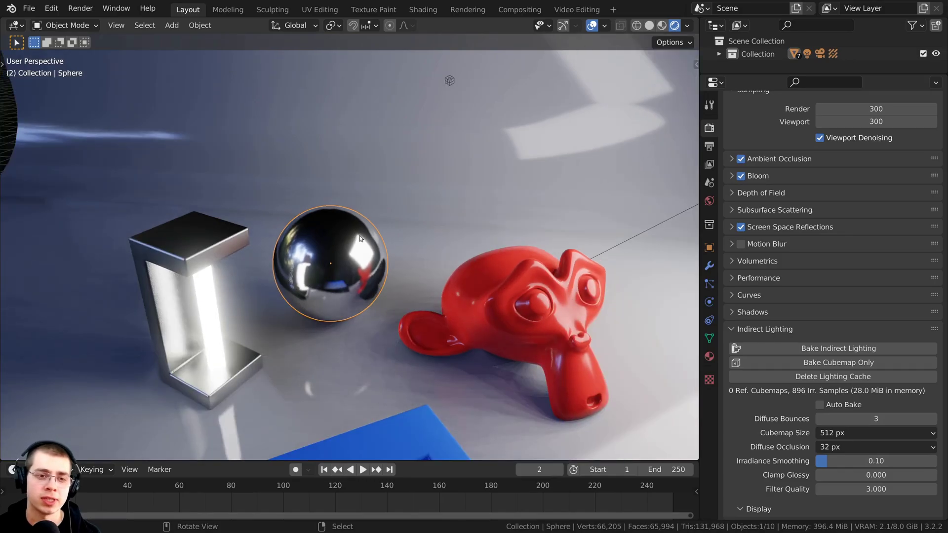
pyautogui.moveTo(360, 235); pyautogui.dragTo(357, 234, button='middle')
pyautogui.press('g')
pyautogui.press('x')
pyautogui.click(446, 247)
pyautogui.press('g')
pyautogui.press('y')
pyautogui.click(361, 165)
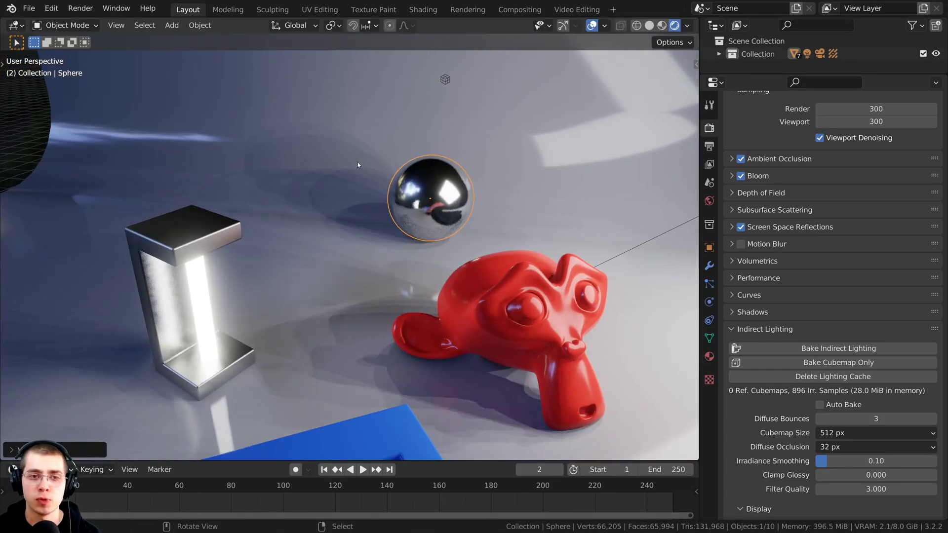
# Step: Examine the baked shading on the floor at the sphere's former position and beneath the monkey head up close
pyautogui.moveTo(437, 212); pyautogui.dragTo(494, 262, button='middle')
pyautogui.scroll(3, 409, 324)
pyautogui.moveTo(407, 321); pyautogui.dragTo(453, 298, button='middle')
pyautogui.scroll(3, 365, 237)
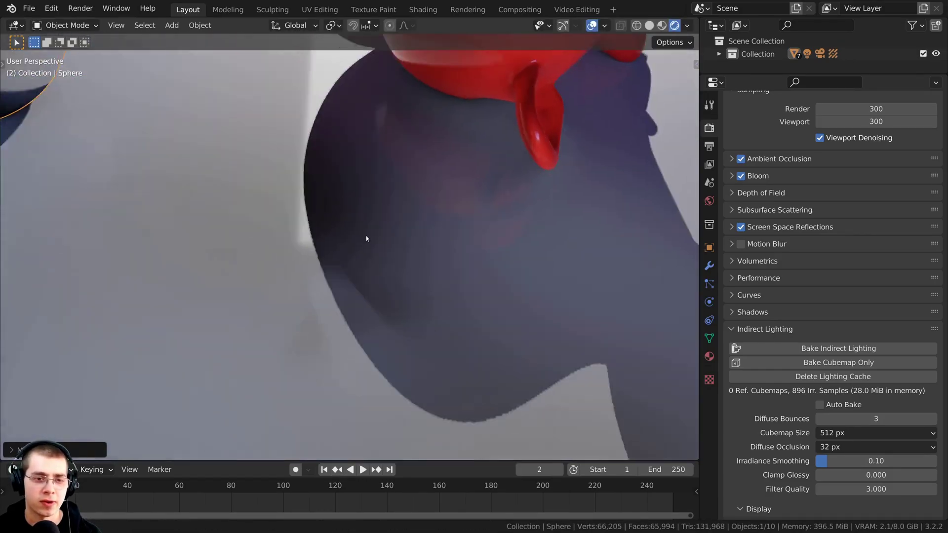
pyautogui.moveTo(319, 256)
pyautogui.mouseDown(button='middle')
pyautogui.moveTo(274, 265)
pyautogui.moveTo(351, 302)
pyautogui.moveTo(332, 245)
pyautogui.moveTo(345, 288)
pyautogui.moveTo(389, 208)
pyautogui.mouseUp(button='middle')
pyautogui.scroll(-5, 390, 207)
pyautogui.moveTo(411, 65); pyautogui.dragTo(426, 109, button='middle')
pyautogui.scroll(-2, 434, 104)
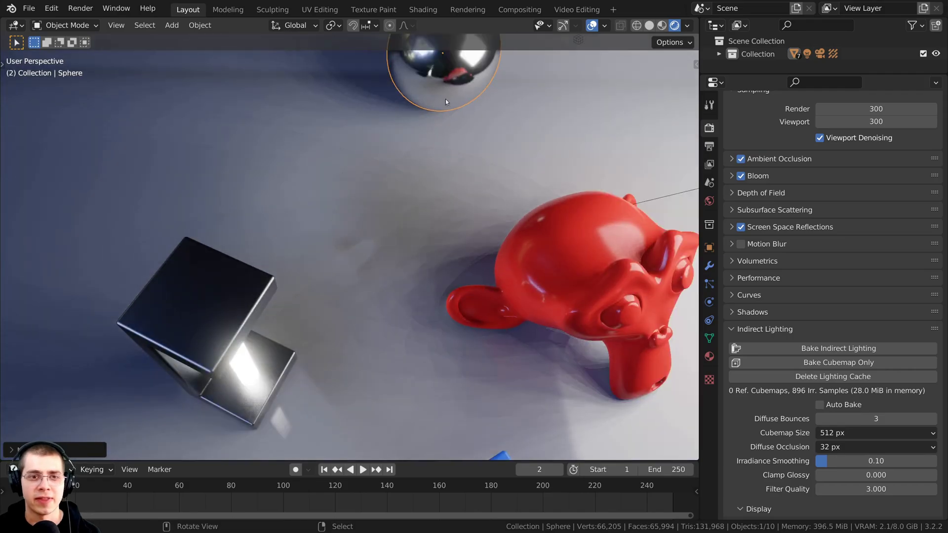
# Step: Undo both moves of the metal sphere and try shifting it along X again
pyautogui.hotkey('ctrl', 'z')
pyautogui.hotkey('ctrl', 'z')
pyautogui.press('g')
pyautogui.press('x')
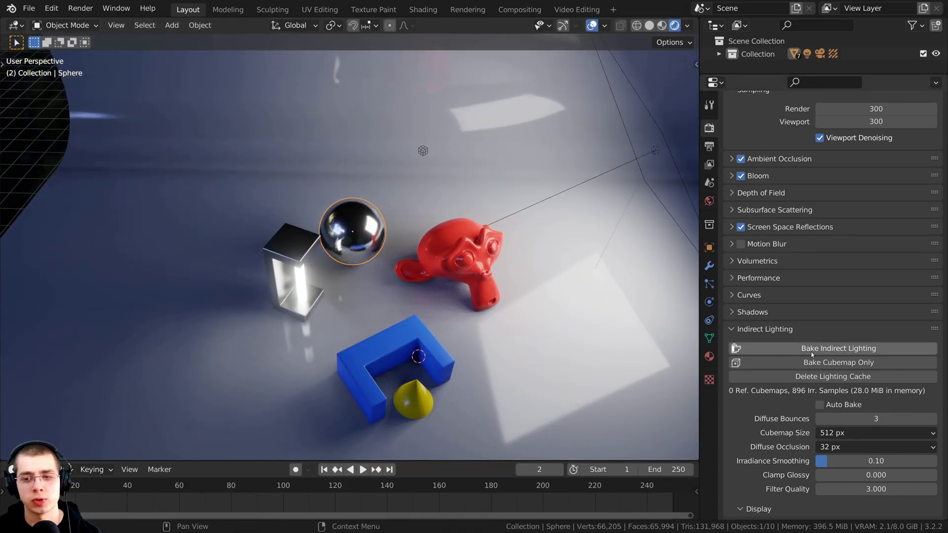
# Step: View the objects closer and examine the final image's sphere, blue block and monkey head in detail
pyautogui.scroll(1, 485, 300)
pyautogui.moveTo(485, 300); pyautogui.dragTo(462, 252, button='middle')
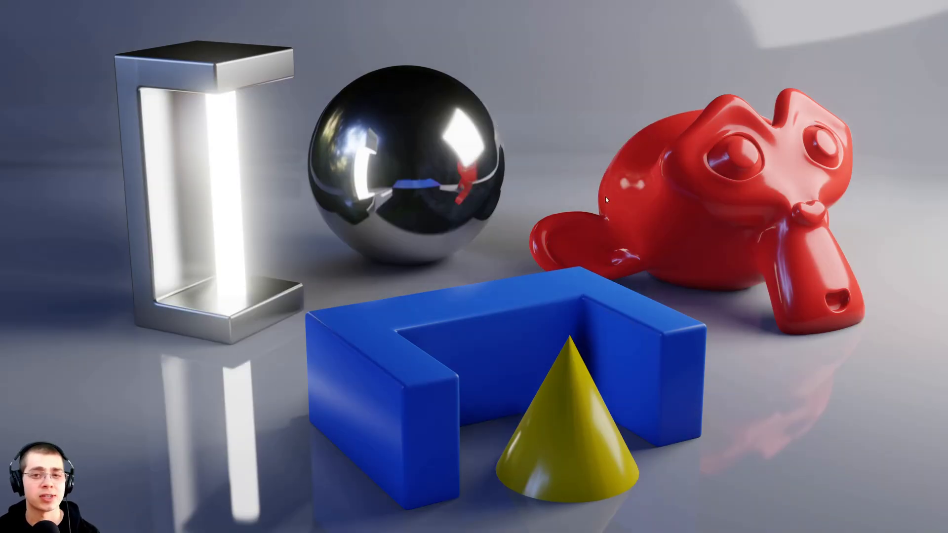
pyautogui.scroll(5, 684, 203)
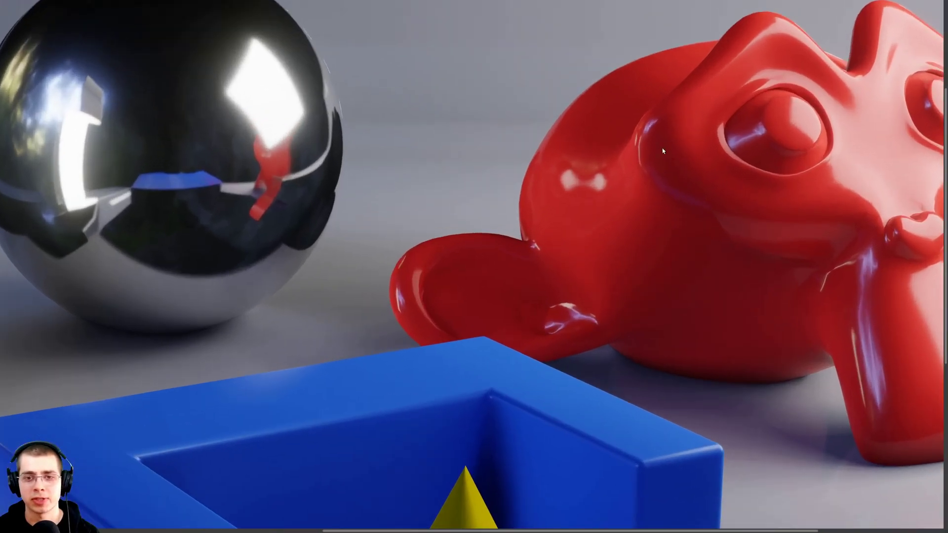